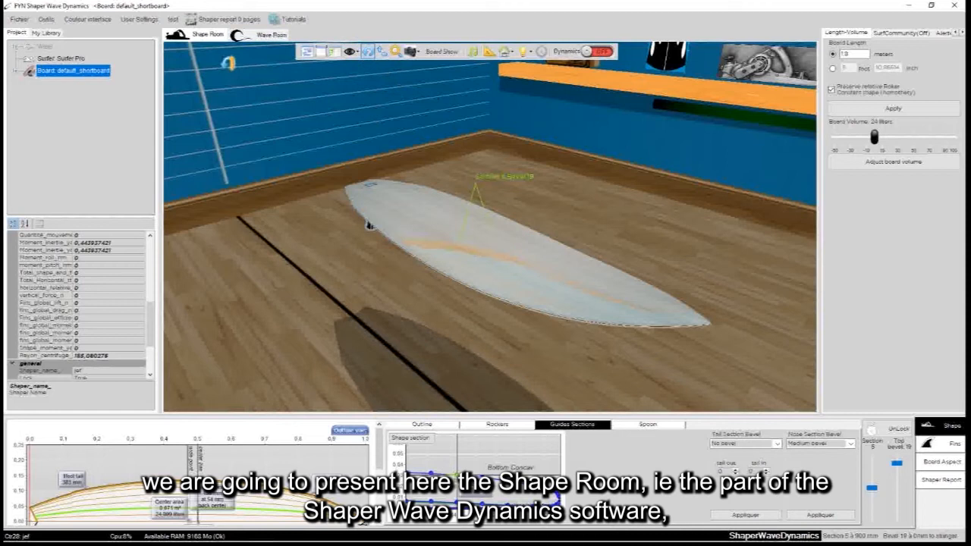
- Inspect the Wave, Surfer and Board entries that make up the Shape Room project
left_click(206, 36)
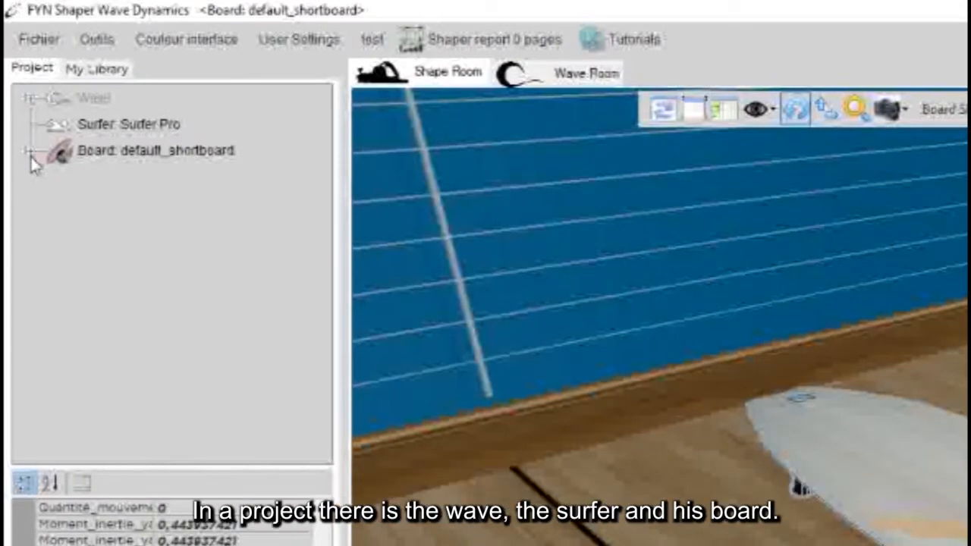
left_click(91, 99)
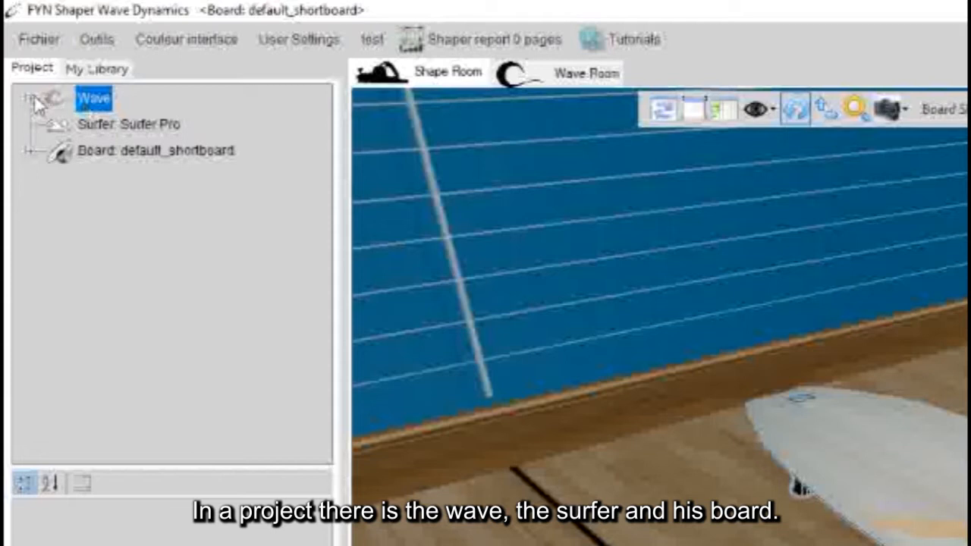
left_click(106, 121)
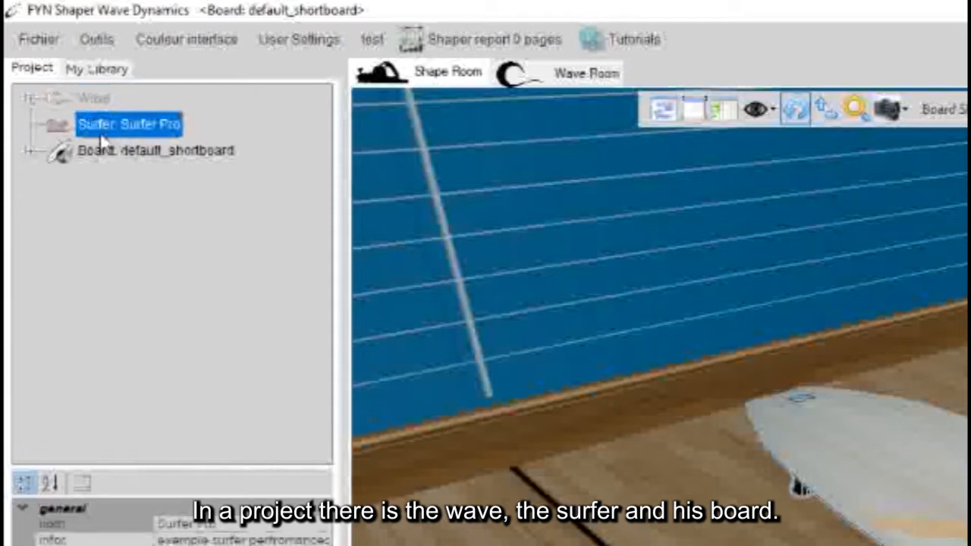
left_click(91, 153)
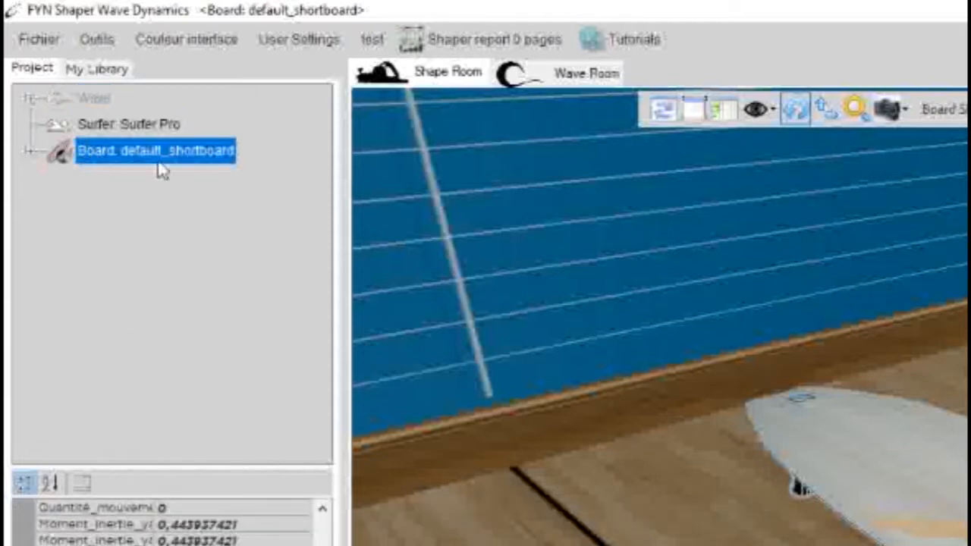
- Look through the library's Waves, Surfers and Boards categories, expanding the Boards list and collapsing it again
left_click(91, 73)
left_click(95, 98)
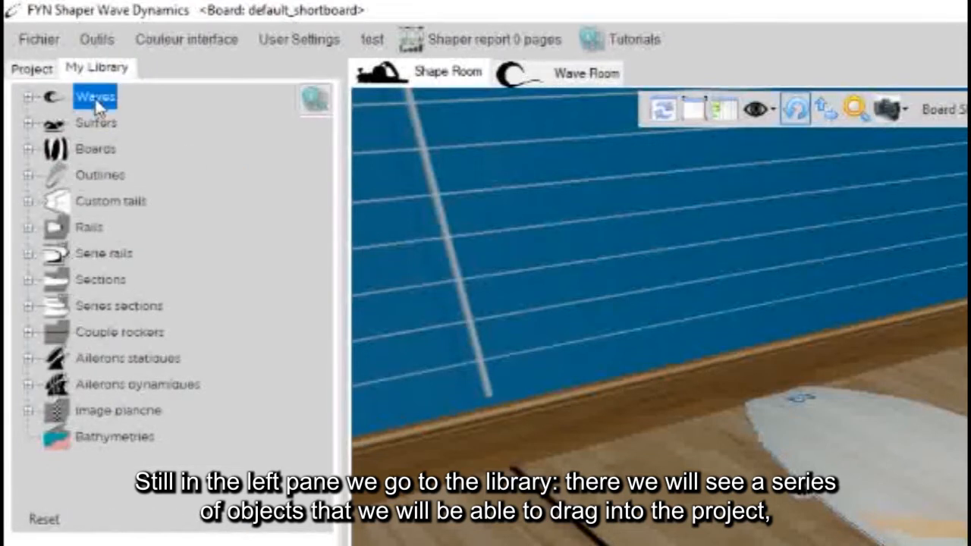
left_click(96, 122)
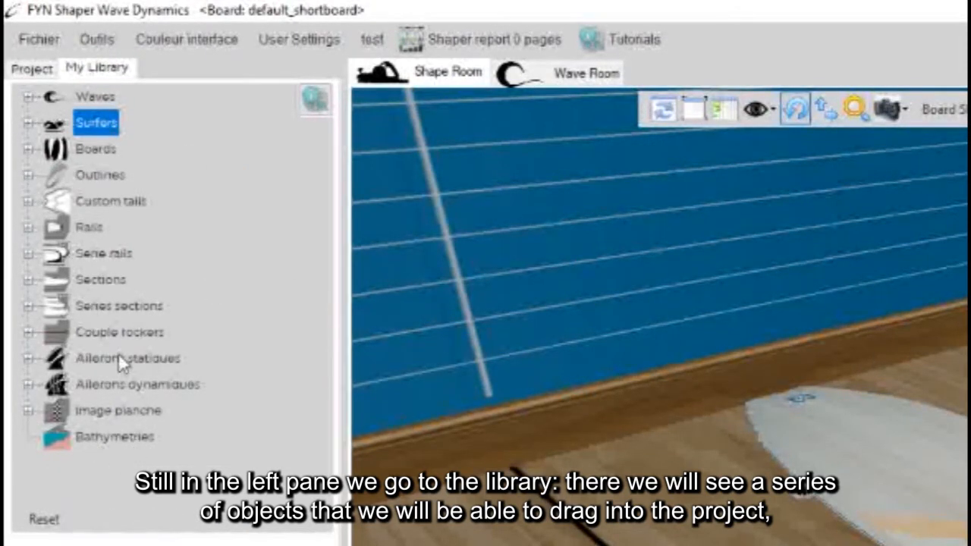
left_click(28, 150)
left_click(133, 148)
left_click(169, 195)
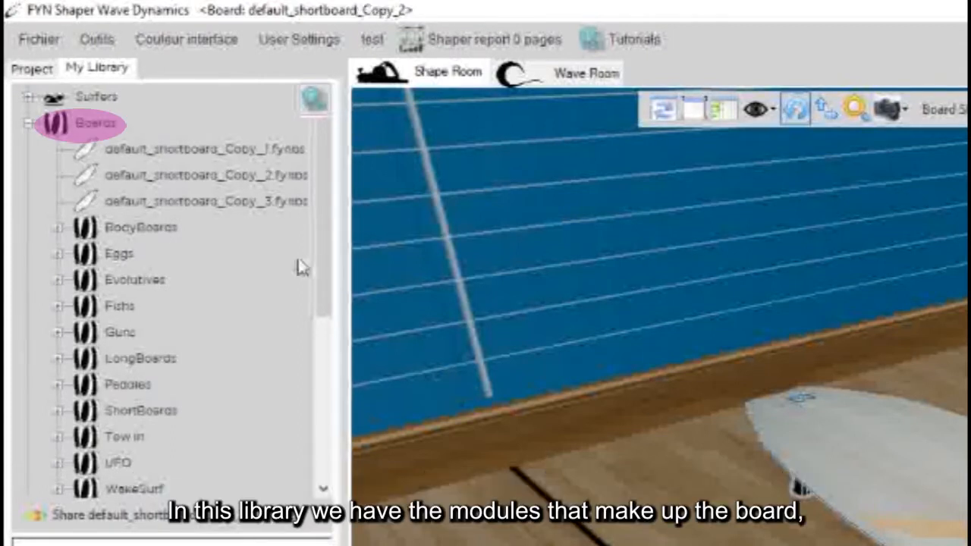
left_click(30, 123)
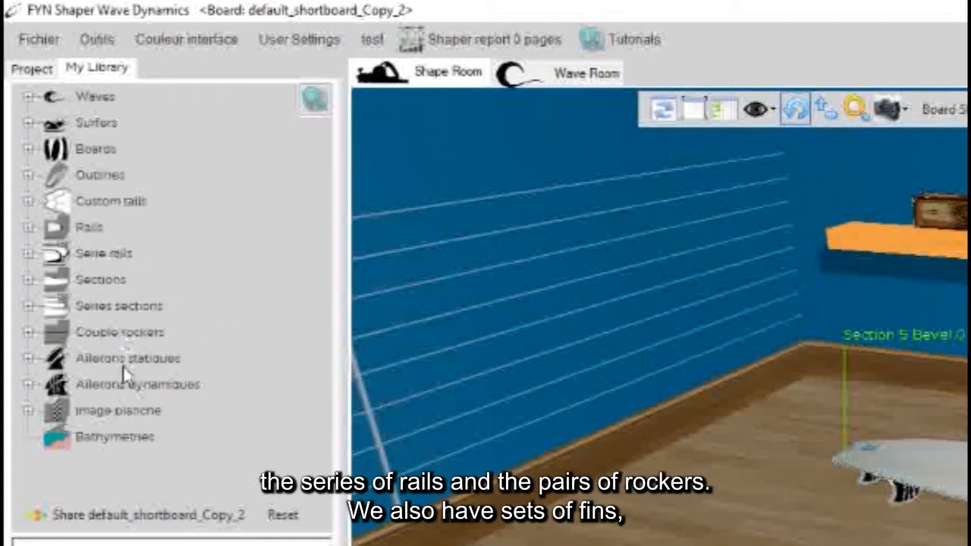
- Look through the library's Image planche list, collapse it, and check the Bathymetries and Couple rockers categories
left_click(144, 411)
left_click(30, 410)
left_click(114, 435)
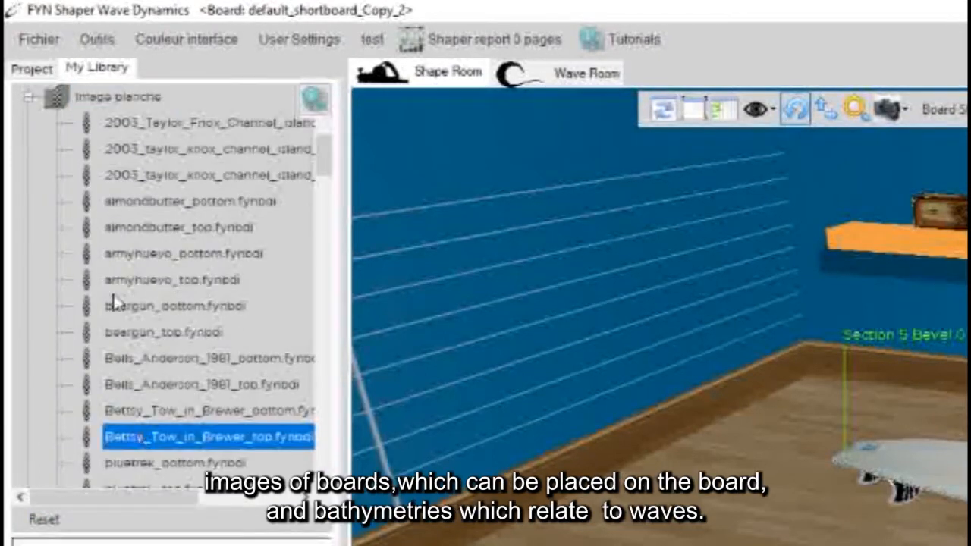
left_click(30, 104)
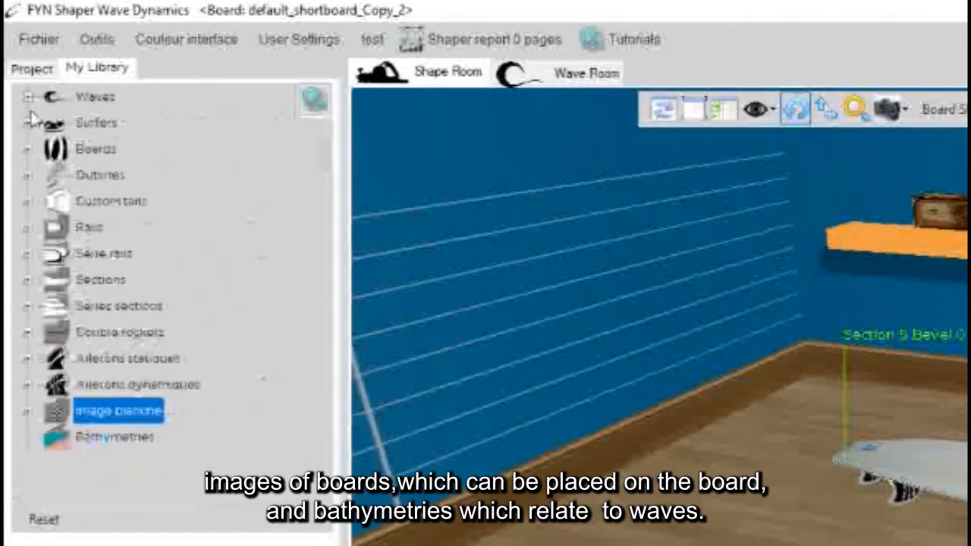
left_click(91, 438)
left_click(110, 330)
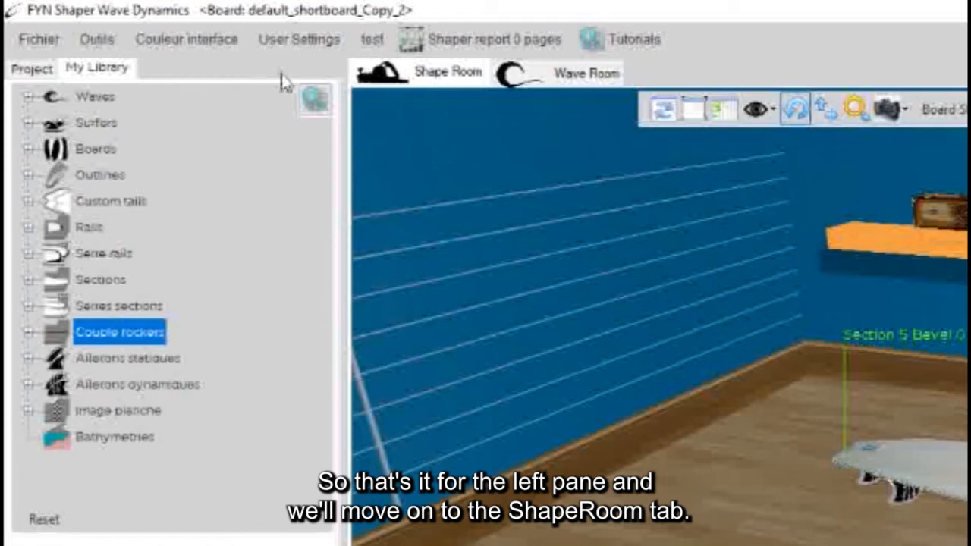
- Open the outline parameters and the section 6 editor from the tool objects in the Shape Room's 3D scene
left_click(416, 79)
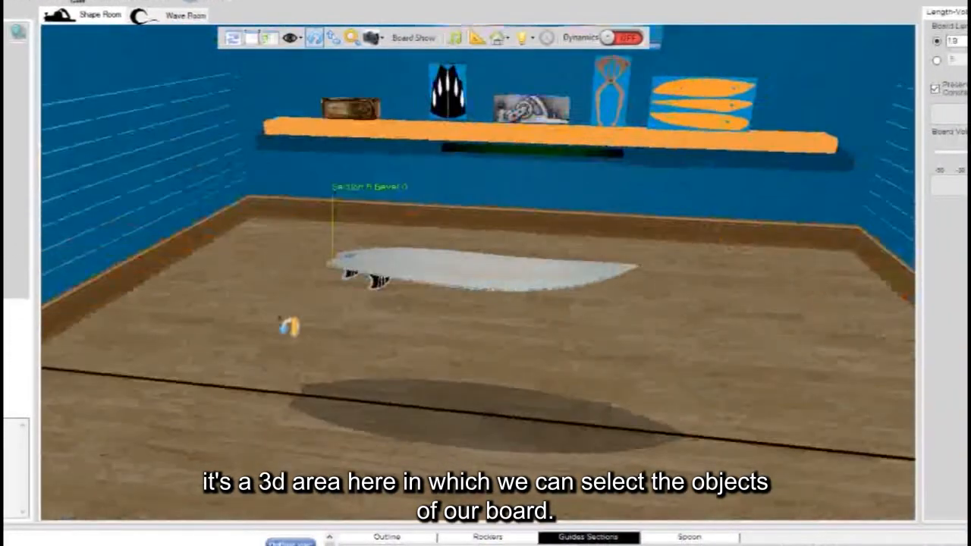
left_click_drag(290, 326, 264, 331)
scroll(538, 298, "up", 3)
left_click_drag(638, 246, 589, 369)
left_click_drag(603, 401, 752, 234)
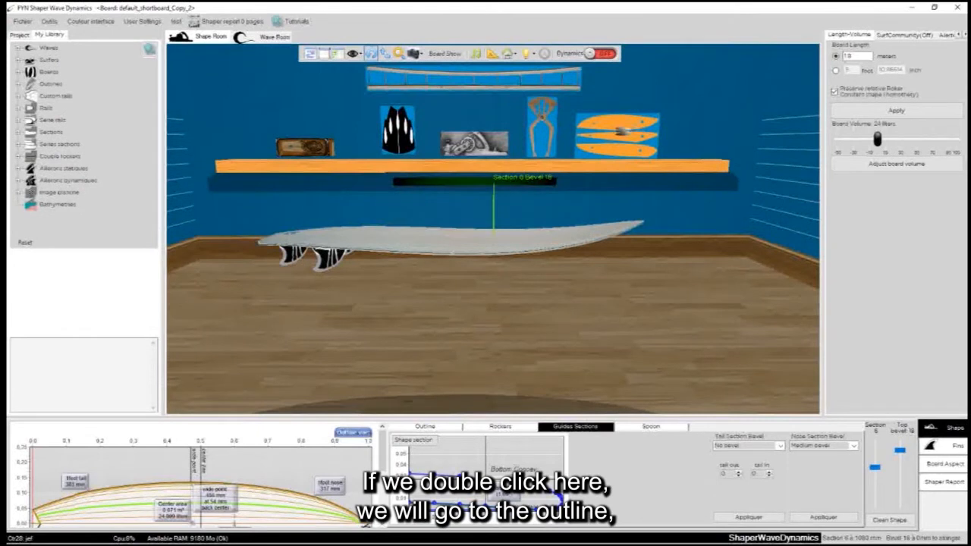
double_click(365, 524)
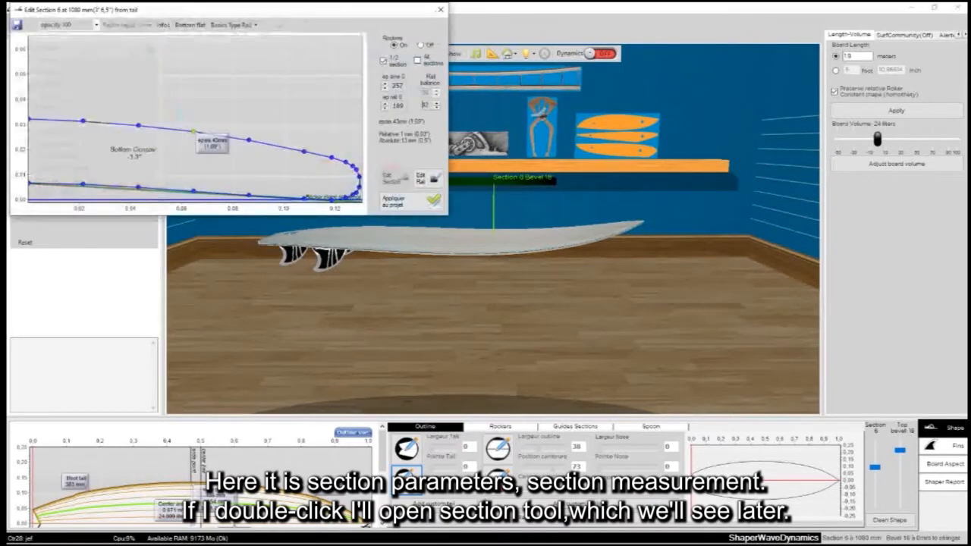
- Move the section 6 editor aside, close it, and show the Guides Sections parameters
left_click_drag(186, 7, 224, 160)
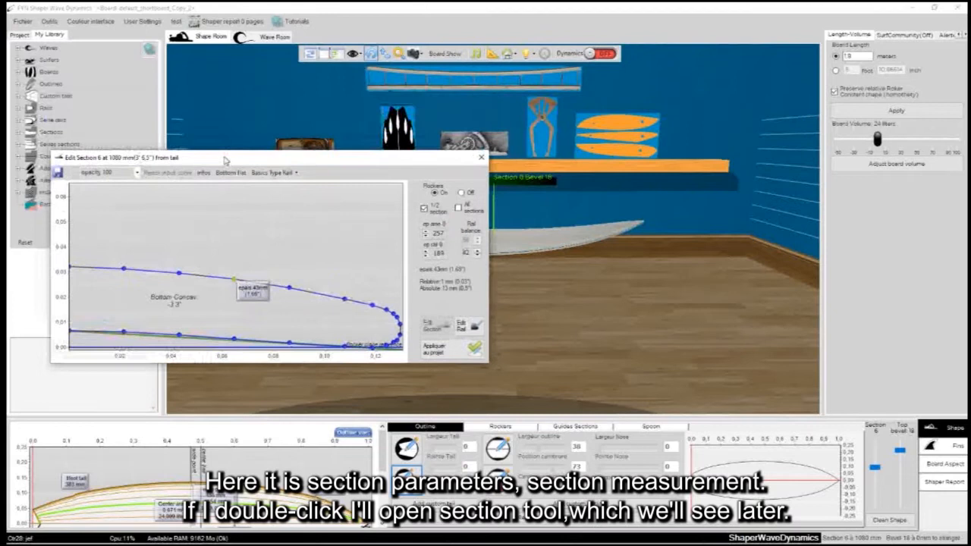
left_click(481, 158)
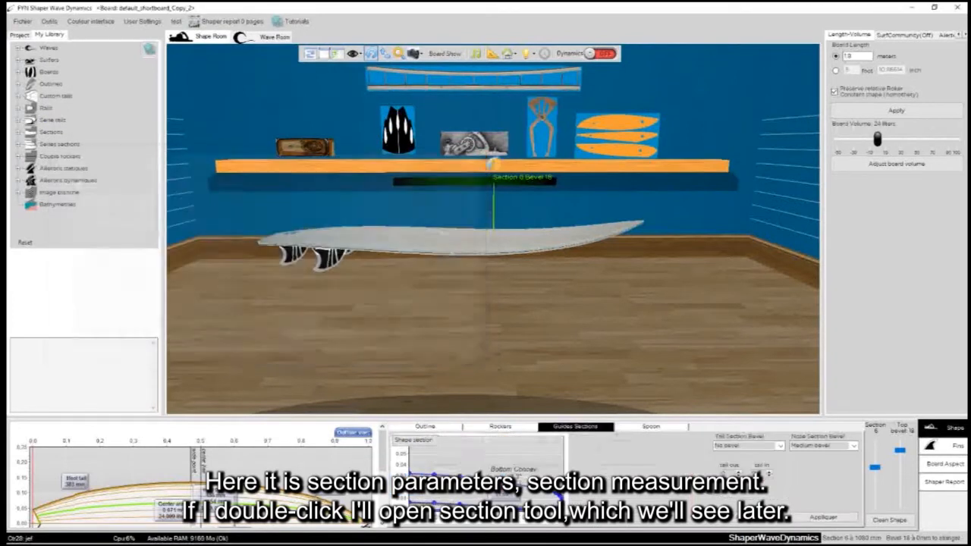
left_click(474, 144)
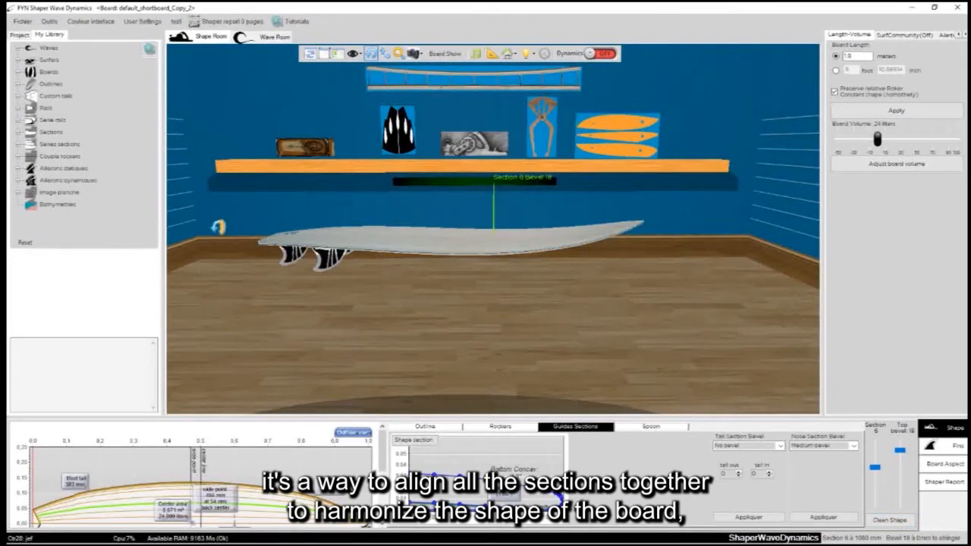
- Open the fin settings and the rocker tool from their objects on the 3D room's back wall
left_click_drag(264, 222, 556, 359)
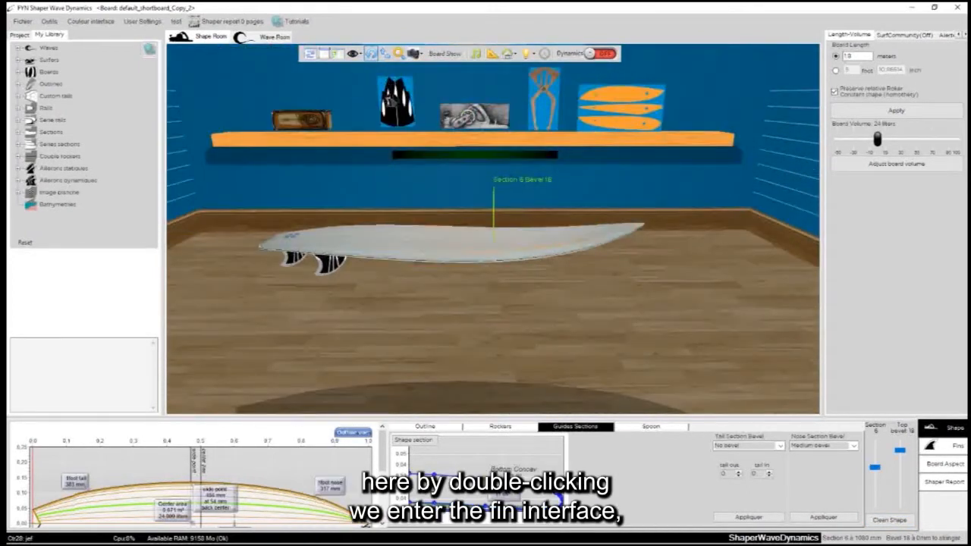
double_click(391, 100)
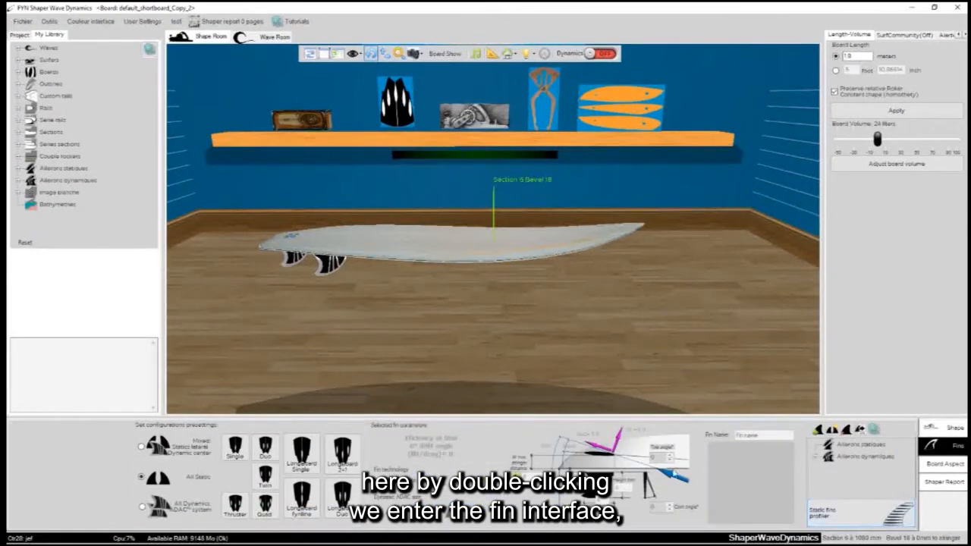
left_click_drag(545, 405, 280, 281)
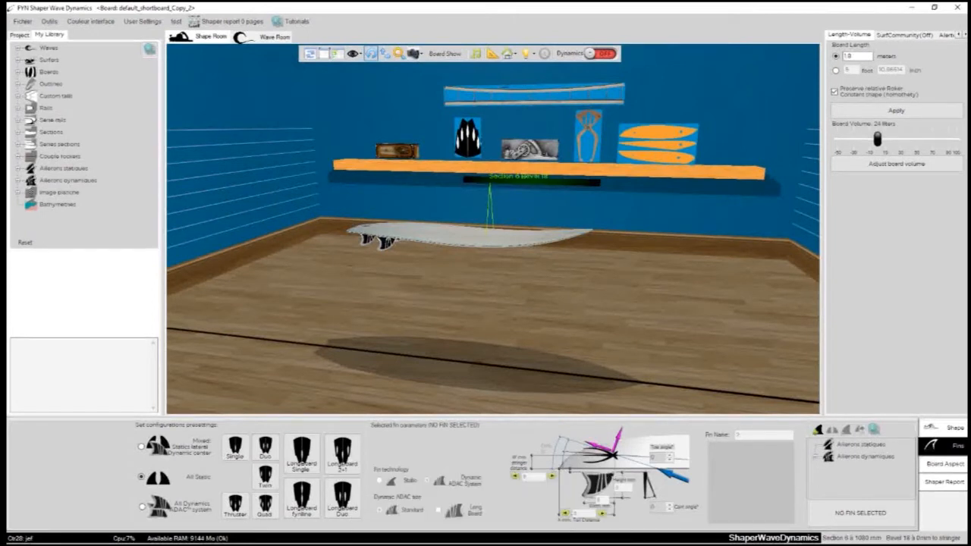
double_click(508, 95)
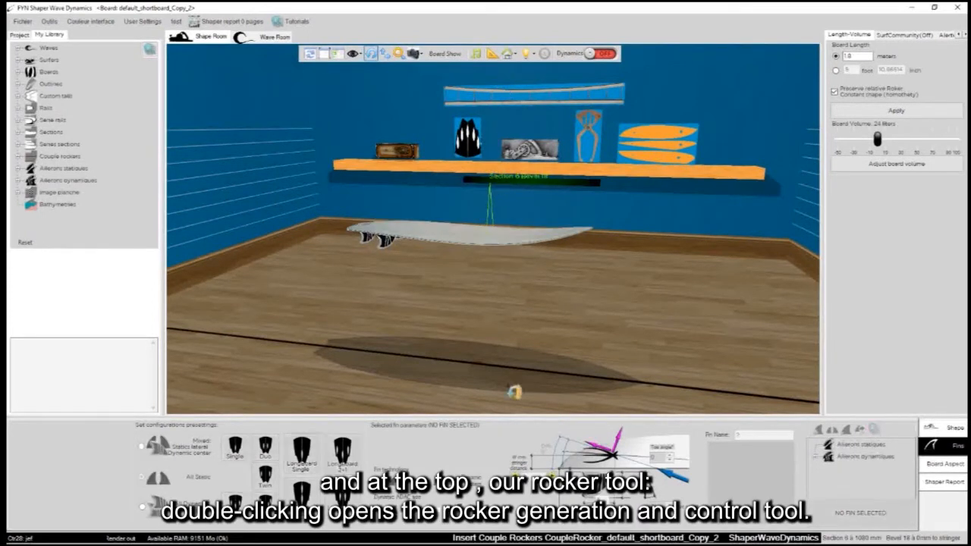
left_click_drag(401, 140, 517, 275)
- Review the board's shape settings for Guides Sections, Rockers and Spoon, and return to Outline
left_click(938, 431)
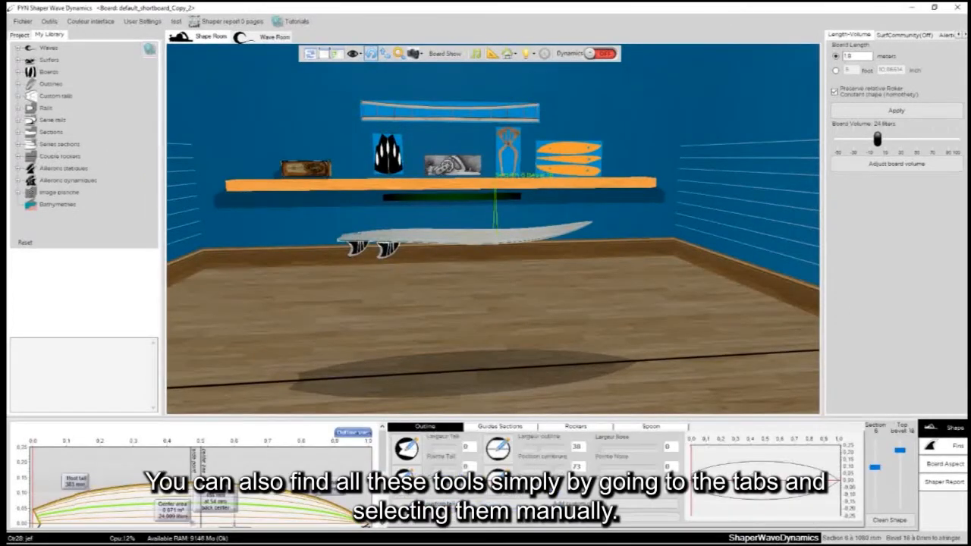
left_click(950, 445)
left_click(948, 430)
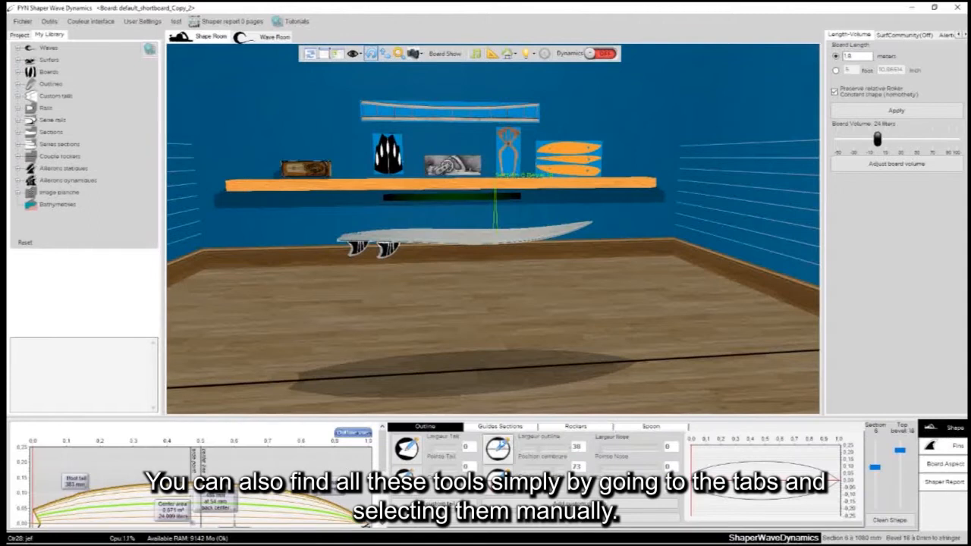
left_click(500, 427)
left_click(576, 426)
left_click(651, 427)
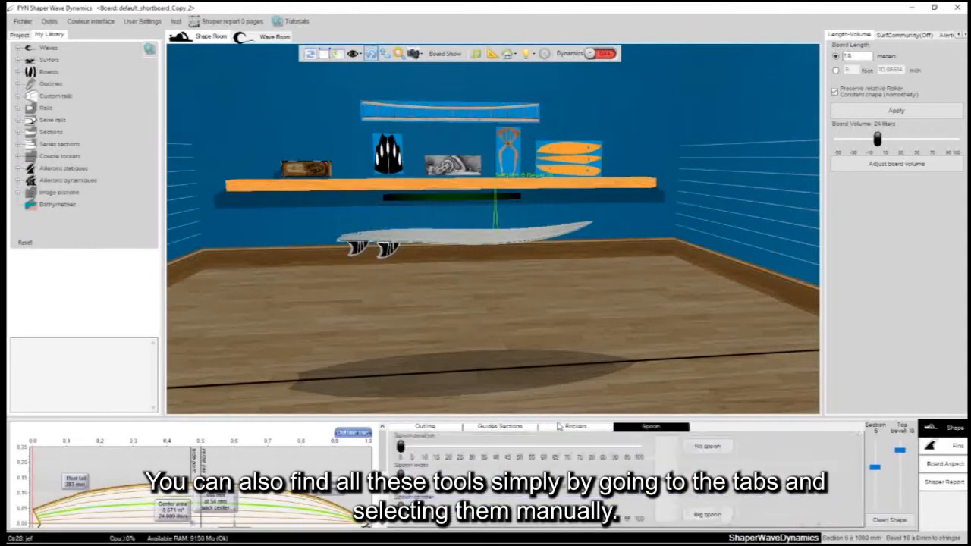
left_click(424, 426)
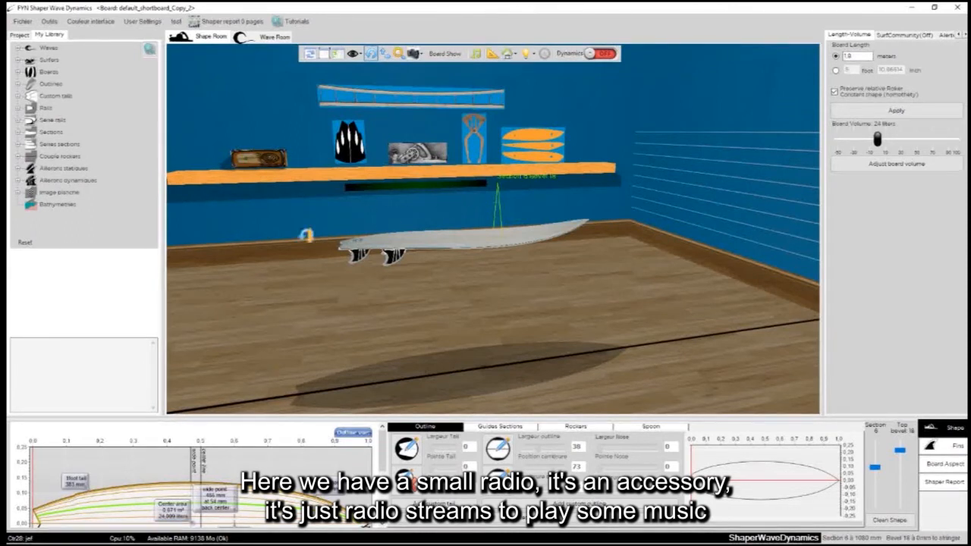
- Open the Shape Room light settings from the light object under the shelf
left_click_drag(256, 227, 209, 216)
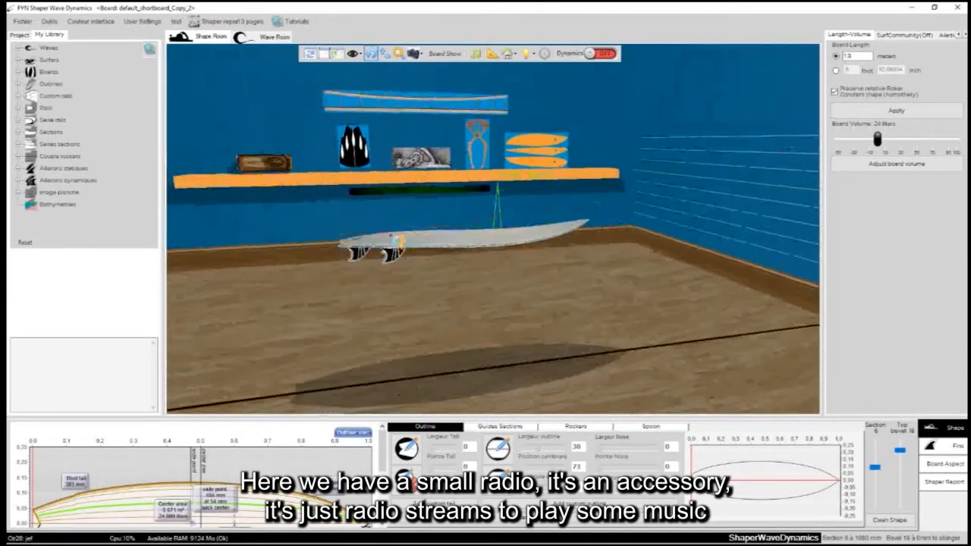
left_click_drag(405, 309, 396, 276)
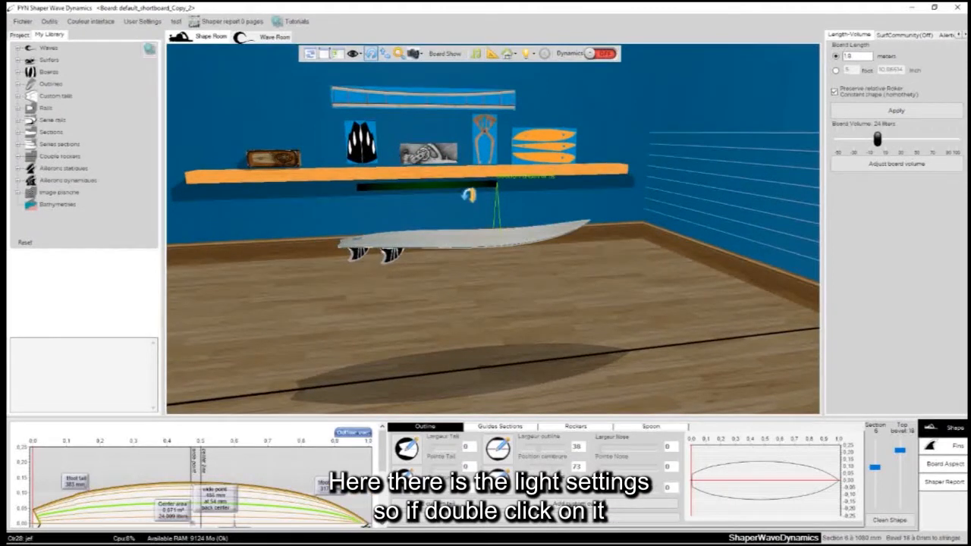
double_click(457, 181)
left_click_drag(288, 123, 649, 248)
left_click_drag(296, 271, 282, 246)
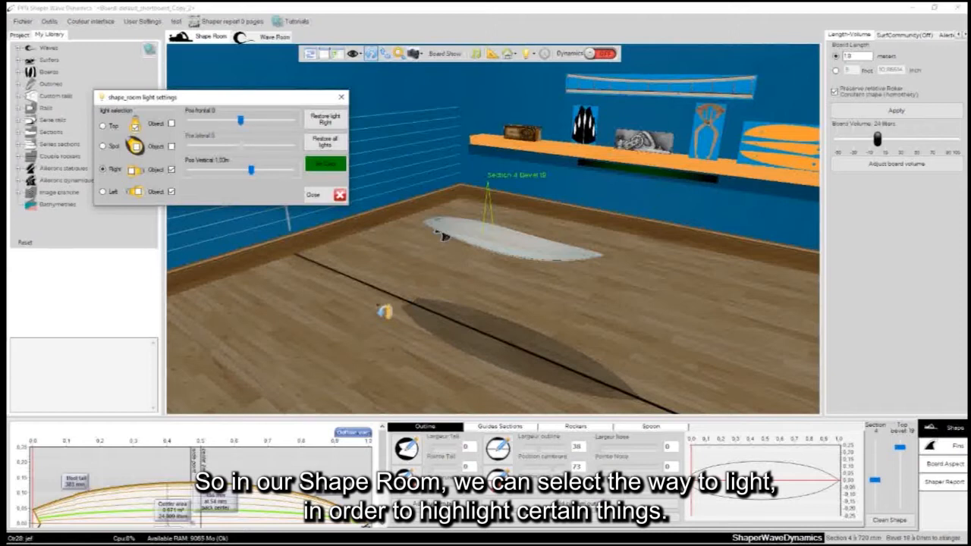
- Place the board bottom up in the Shape Room and hide its fins
scroll(639, 308, "up", 5)
left_click_drag(482, 358, 340, 319)
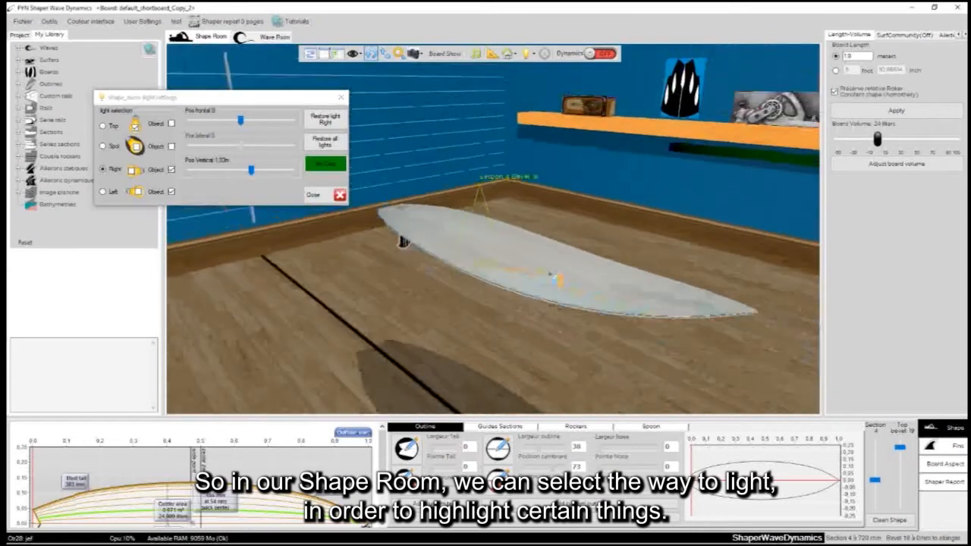
left_click(506, 53)
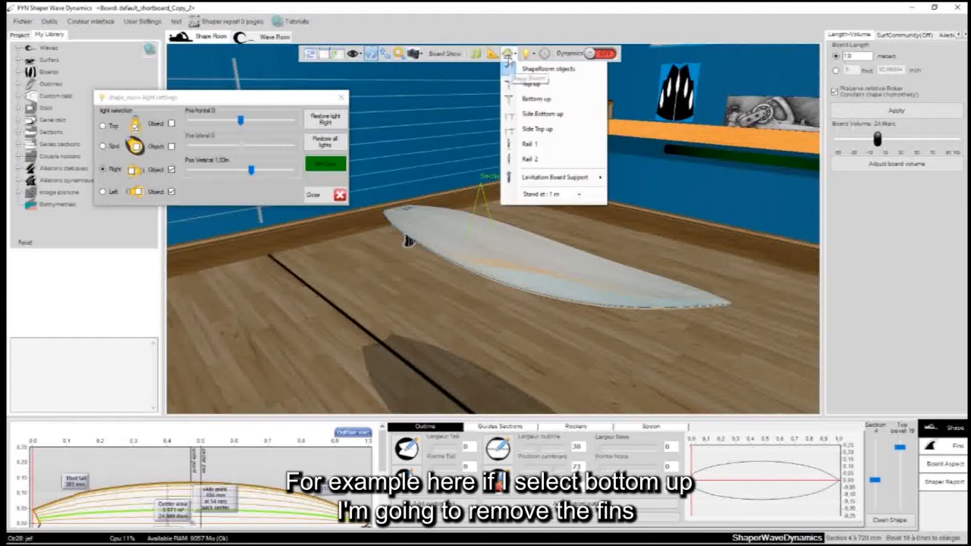
left_click(510, 99)
left_click(435, 57)
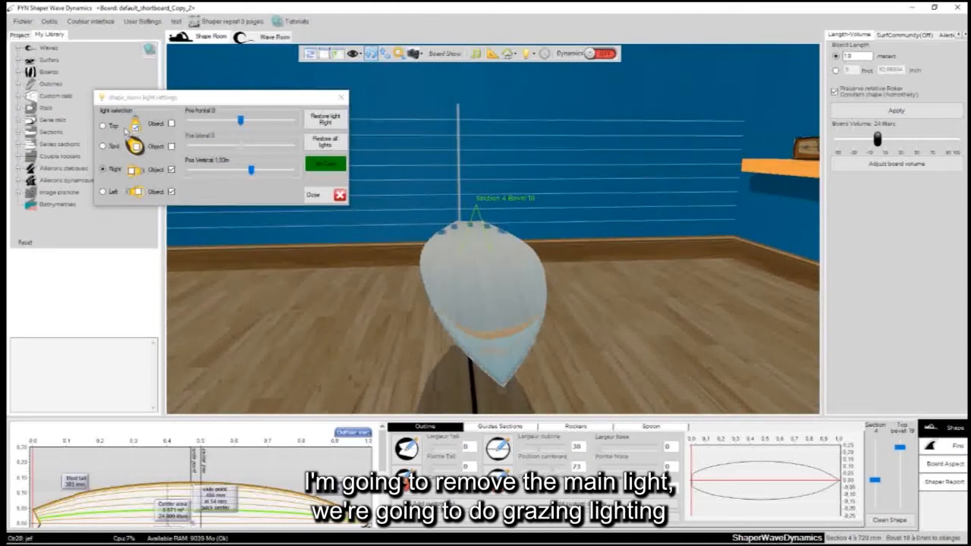
- Turn off the top light, switch on the right and left lights, and move the light settings window aside
left_click(135, 127)
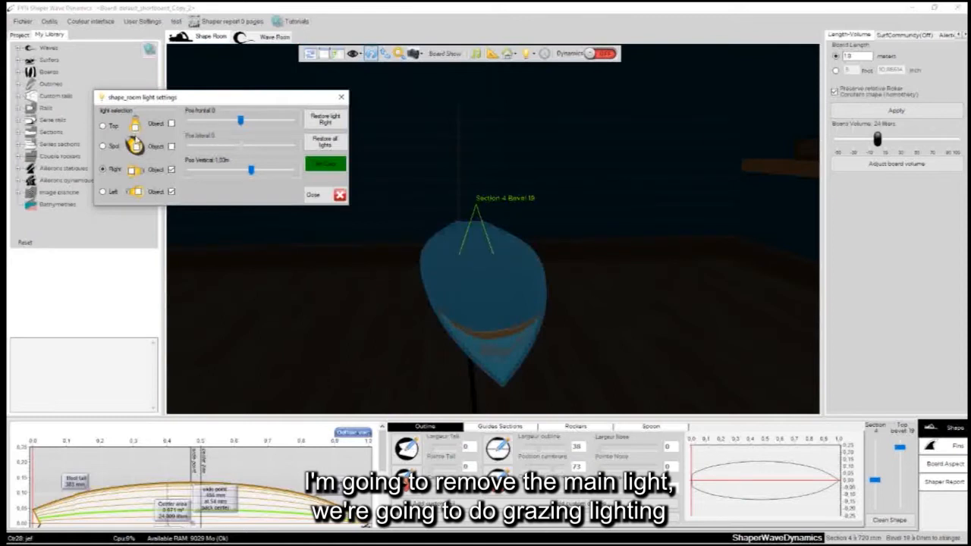
left_click(133, 171)
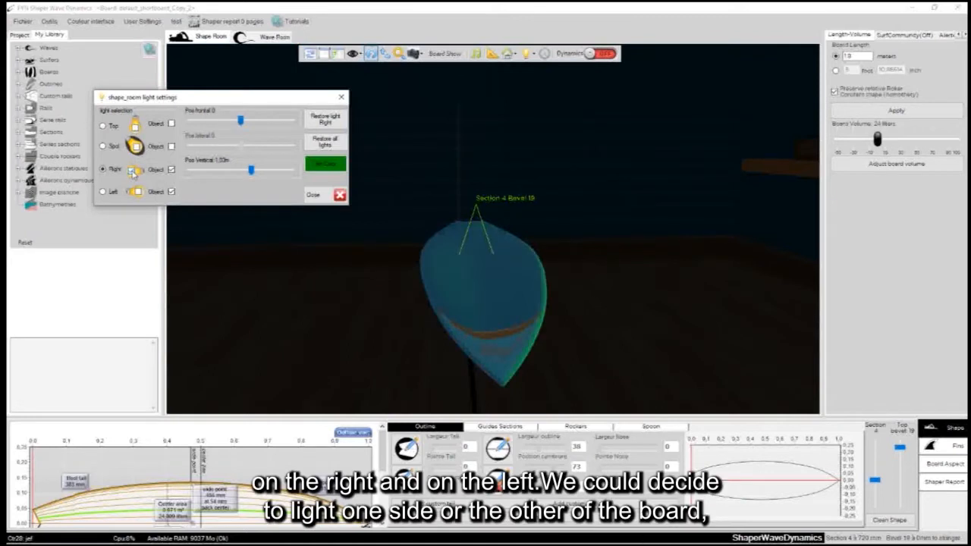
left_click(136, 193)
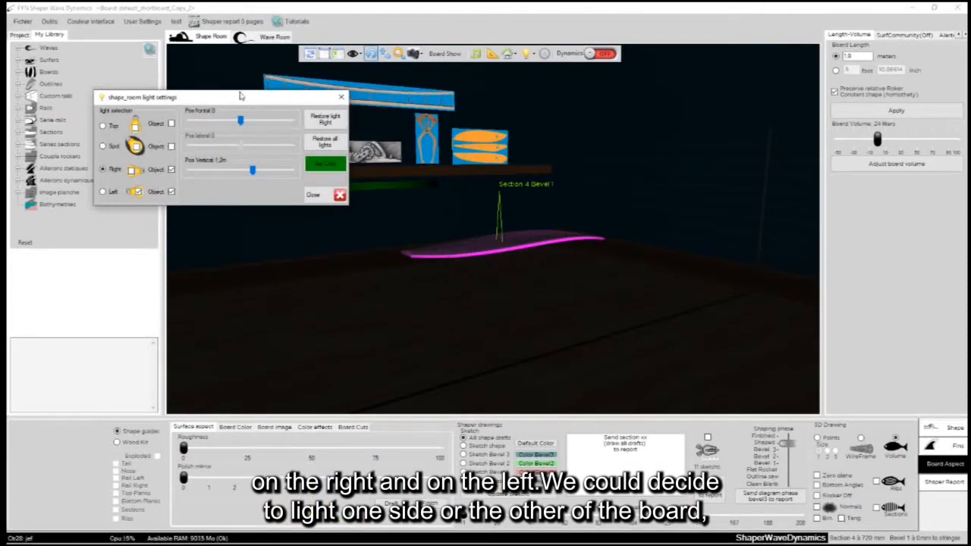
left_click_drag(240, 96, 213, 100)
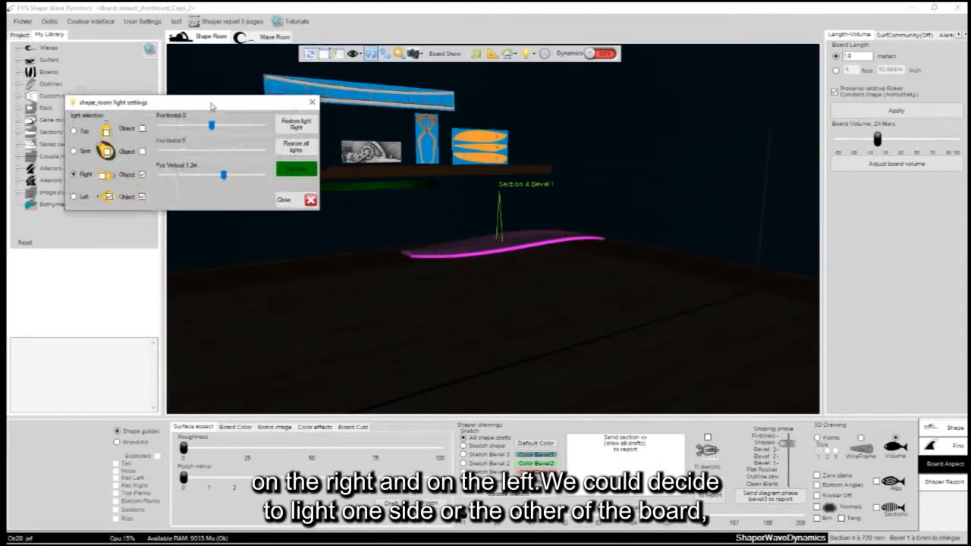
- Switch on the right light and raise its vertical position to about 1.78 m to graze the board's bottom
left_click_drag(348, 266, 535, 271)
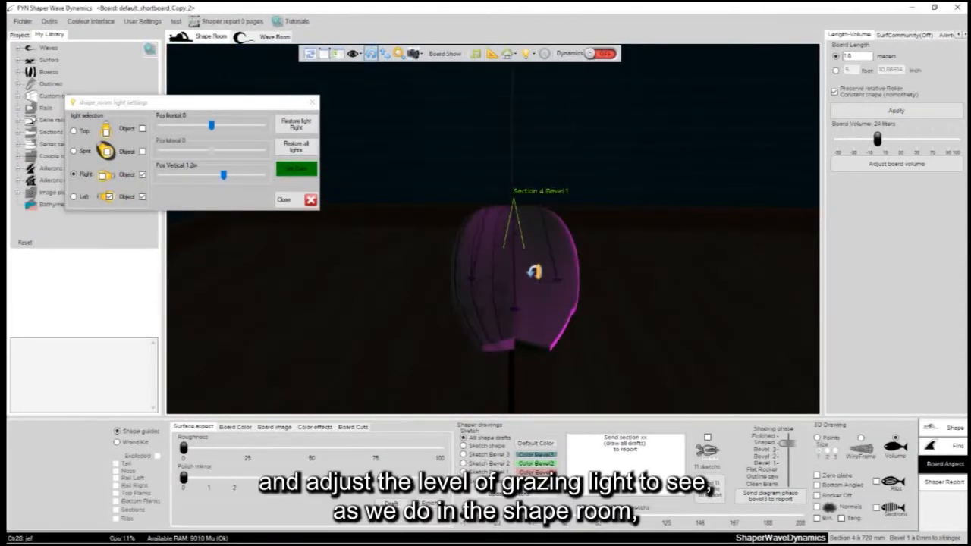
left_click(104, 176)
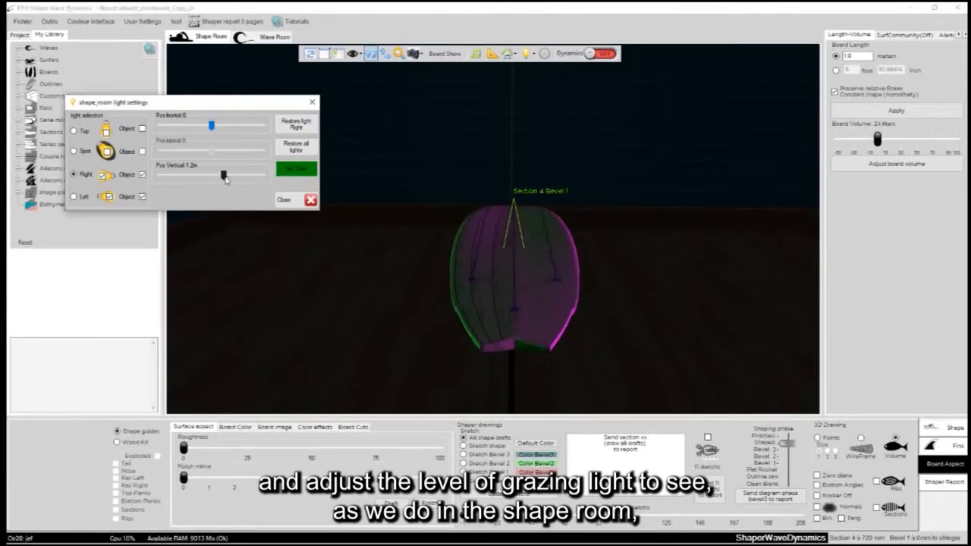
mouse_move(223, 175)
left_mouse_down()
mouse_move(235, 177)
mouse_move(225, 183)
left_mouse_up()
left_click_drag(531, 228, 744, 237)
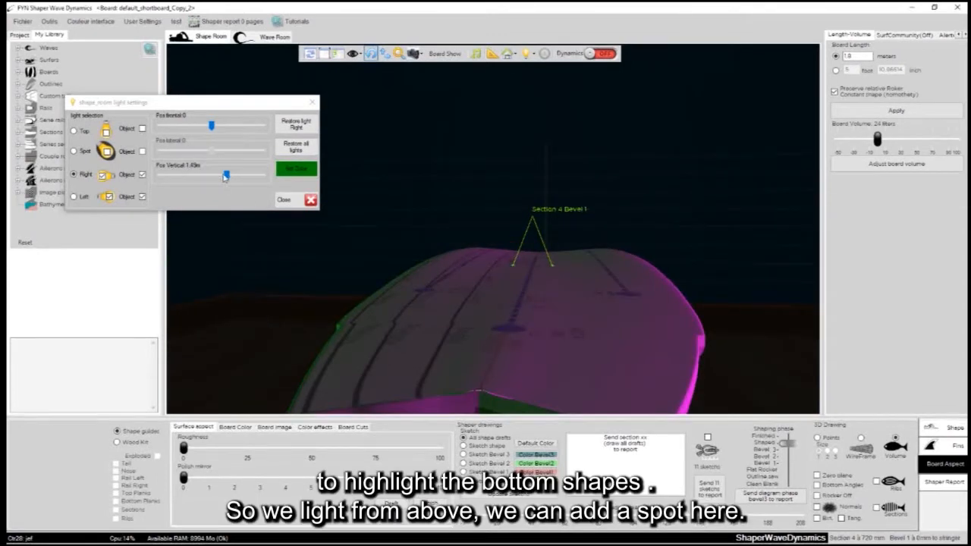
left_click_drag(226, 179, 229, 176)
left_click_drag(628, 217, 711, 290)
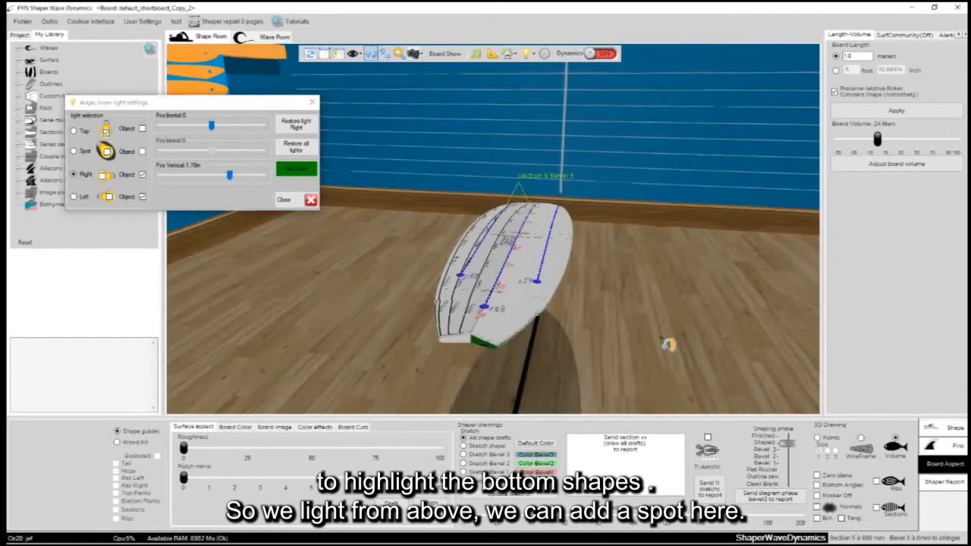
- Try the spot light on and off, and close the light settings window
left_click_drag(360, 286, 228, 222)
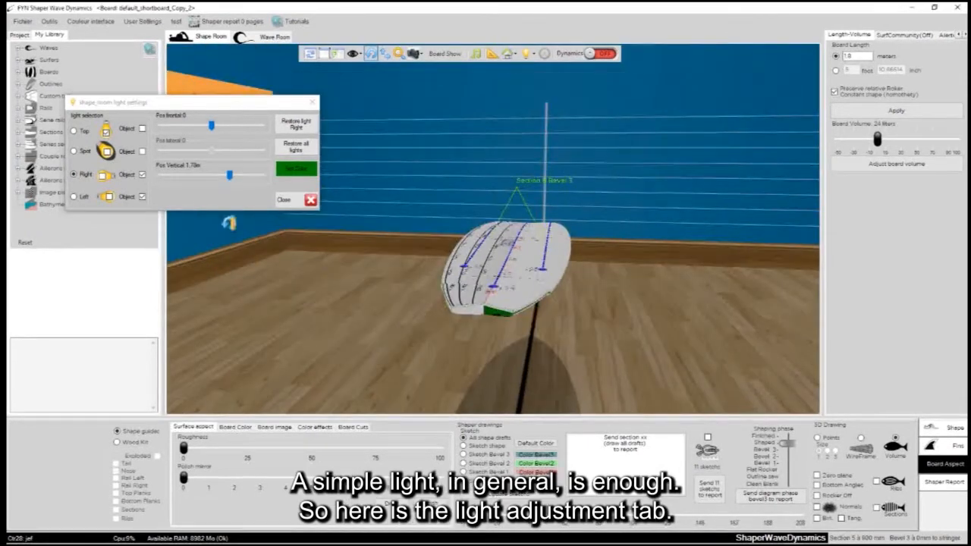
left_click(107, 152)
left_click(107, 152)
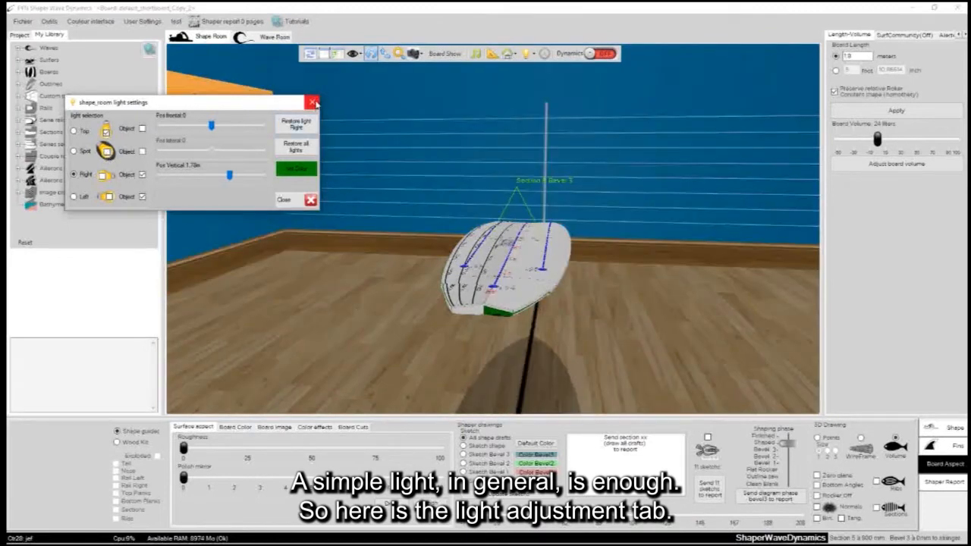
left_click_drag(291, 102, 455, 213)
left_click(478, 213)
- Reset the 3D display of the Shape Room and check the board from several angles
left_click(311, 53)
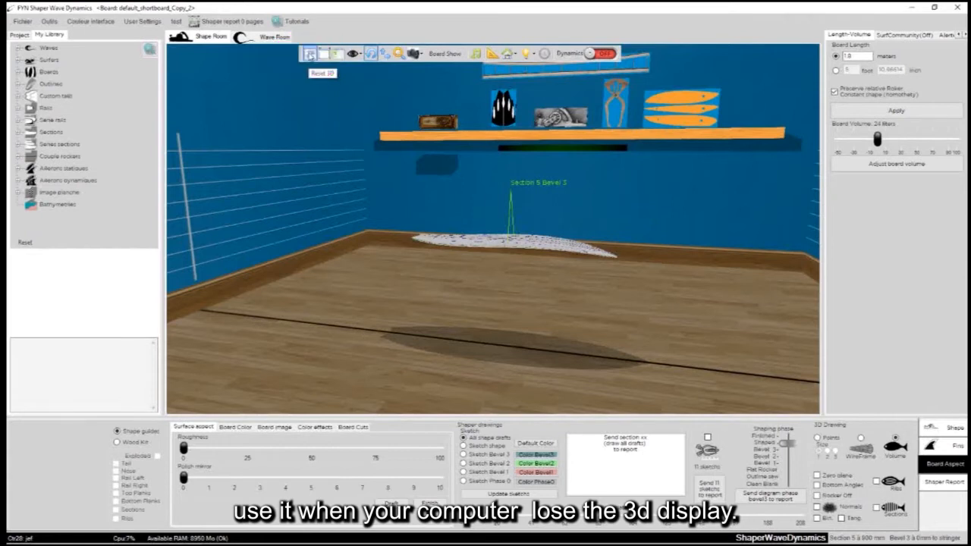
left_click_drag(277, 202, 599, 367)
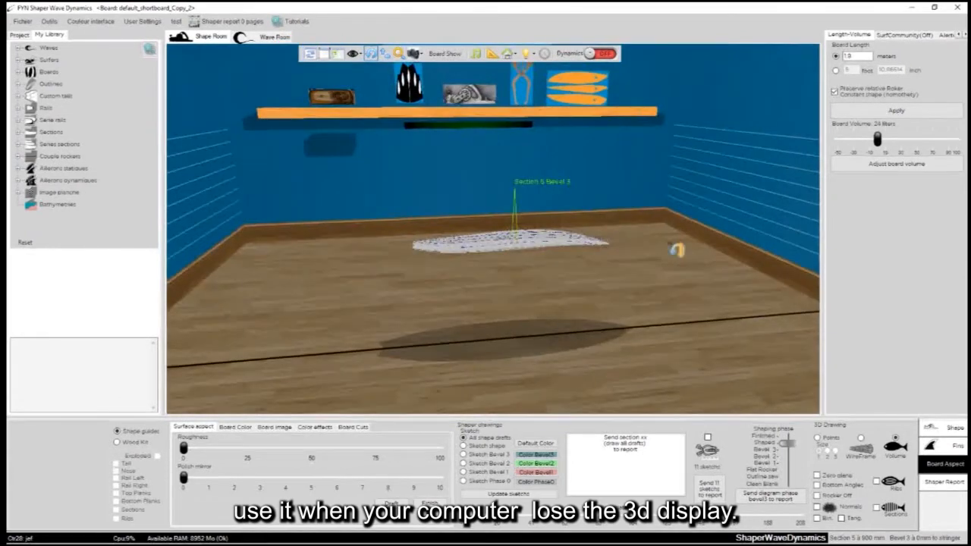
left_click_drag(718, 191, 701, 239)
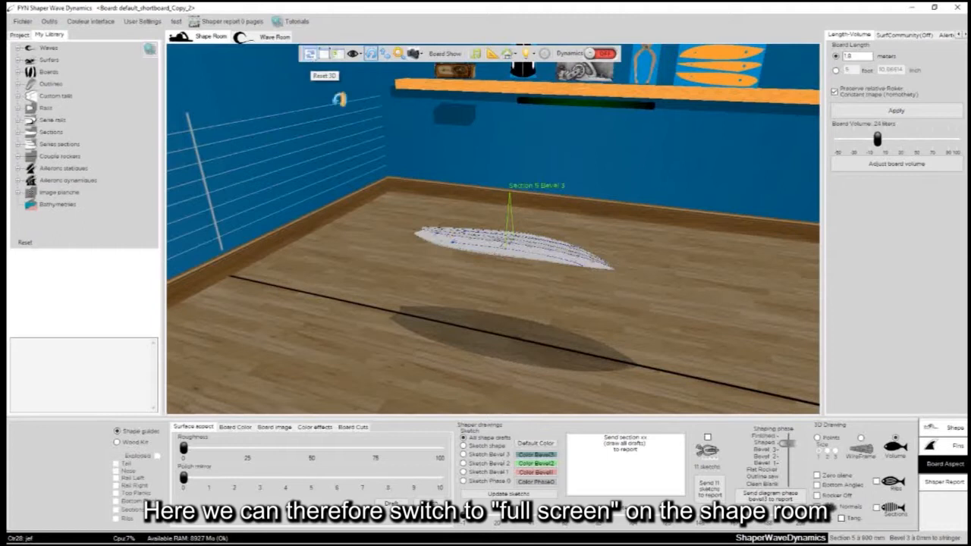
left_click_drag(298, 300, 395, 205)
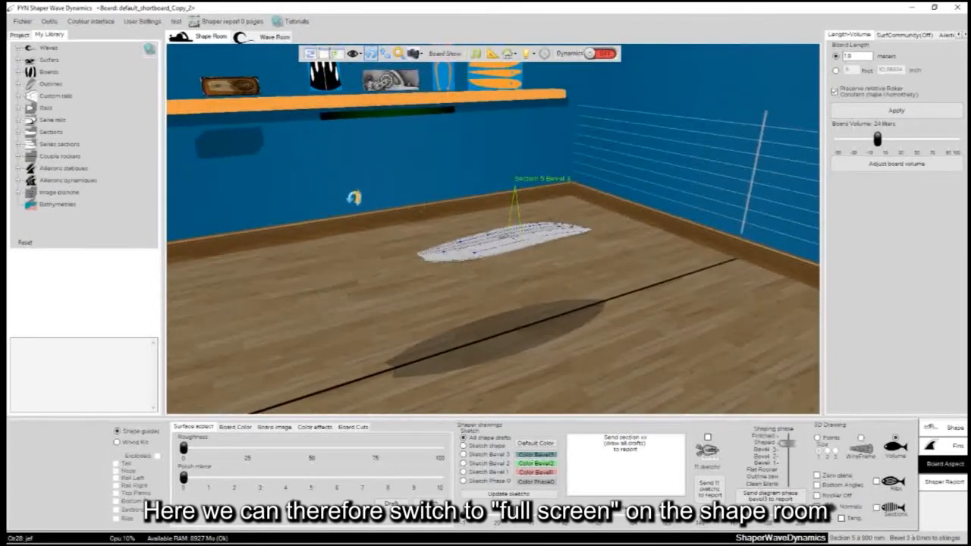
- Detach the Shape Room into its own maximized window and return it to the embedded display
left_click(324, 53)
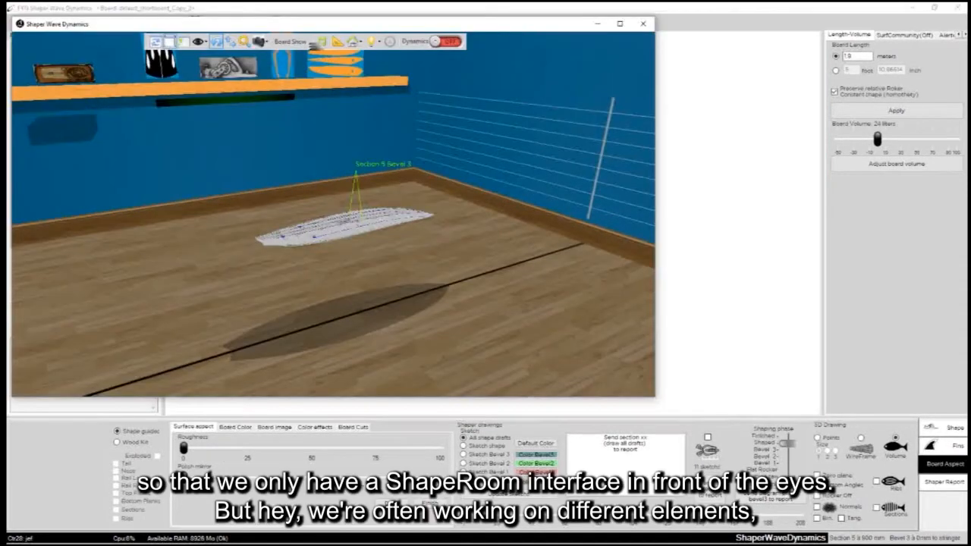
left_click_drag(327, 28, 460, 75)
left_click(755, 72)
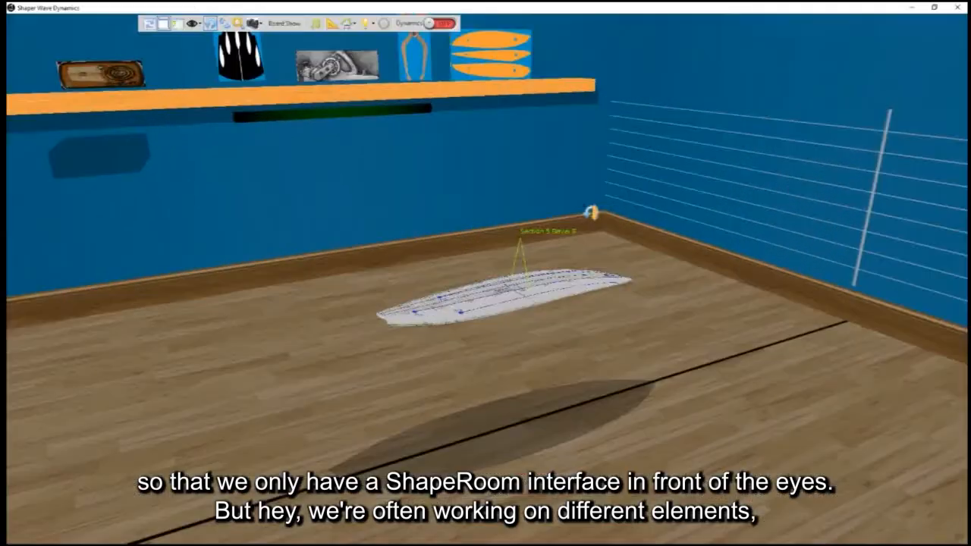
left_click_drag(592, 403, 334, 334)
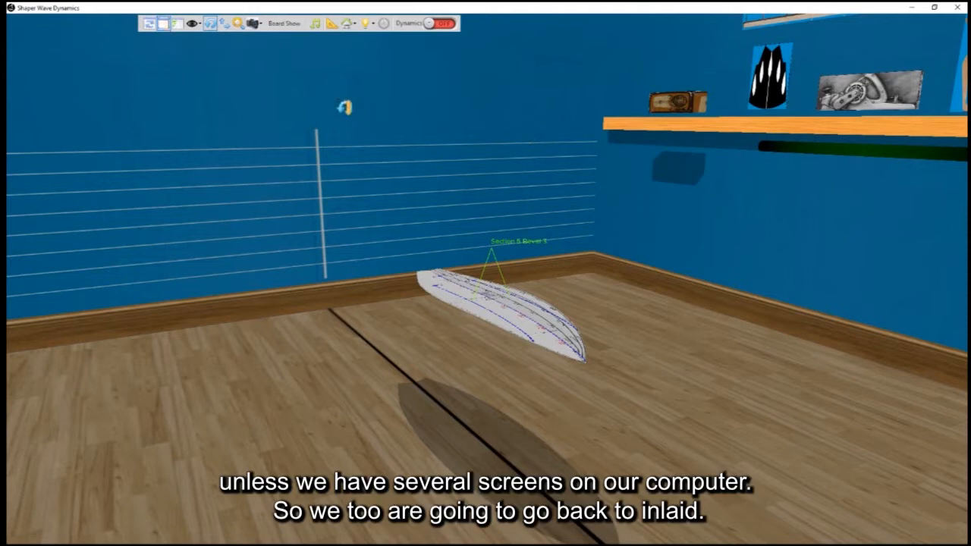
left_click(164, 25)
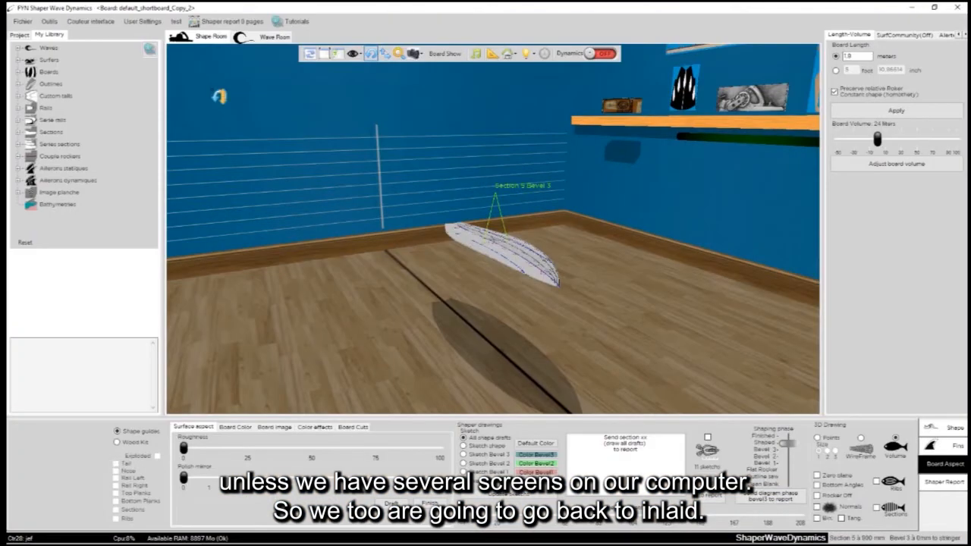
- Show the board information text in the 3D view, examine it for points on the board, and hide it
left_click_drag(660, 275, 347, 113)
left_click(338, 60)
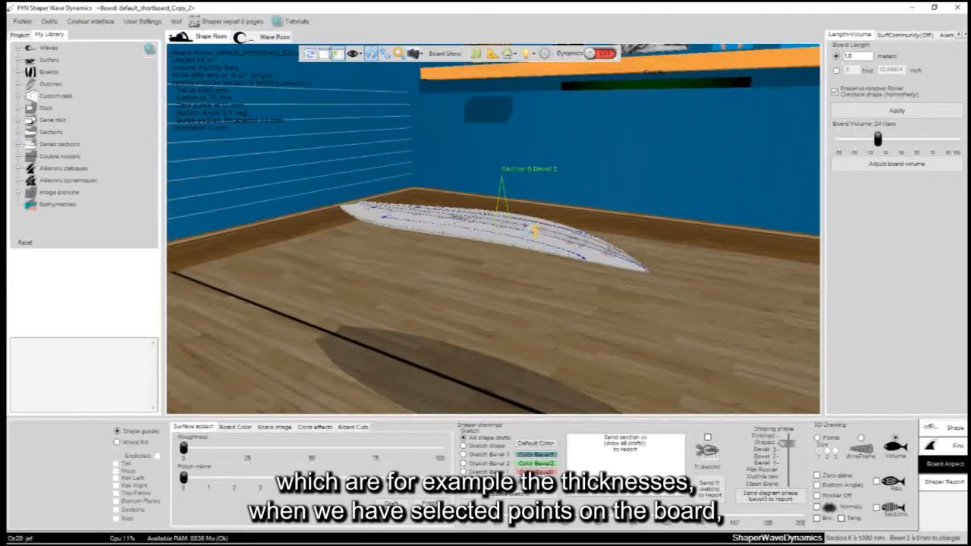
scroll(412, 275, "up", 5)
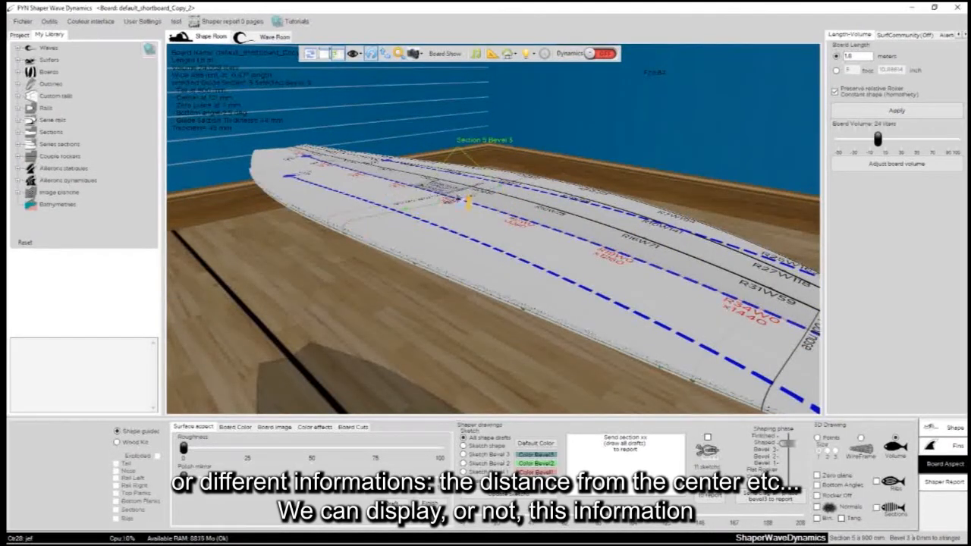
scroll(388, 310, "down", 3)
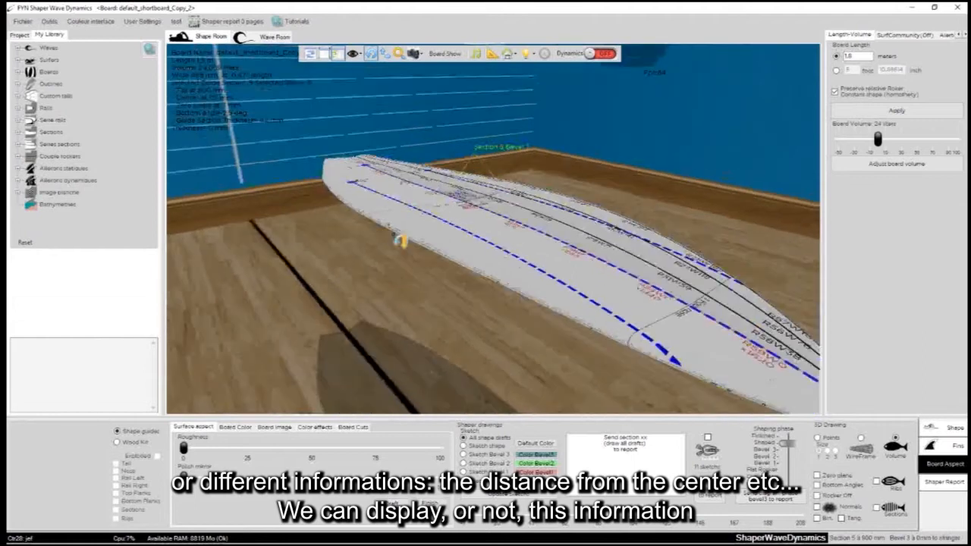
left_click(336, 55)
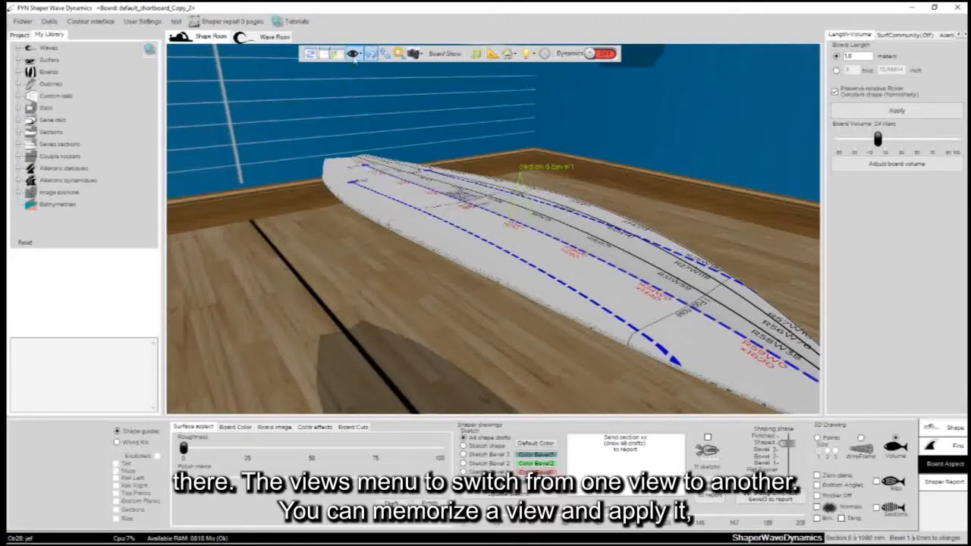
- View the board in Vue face, Vue dessous and Vue side1, and look at the Perspective options
left_click(353, 59)
left_click(387, 85)
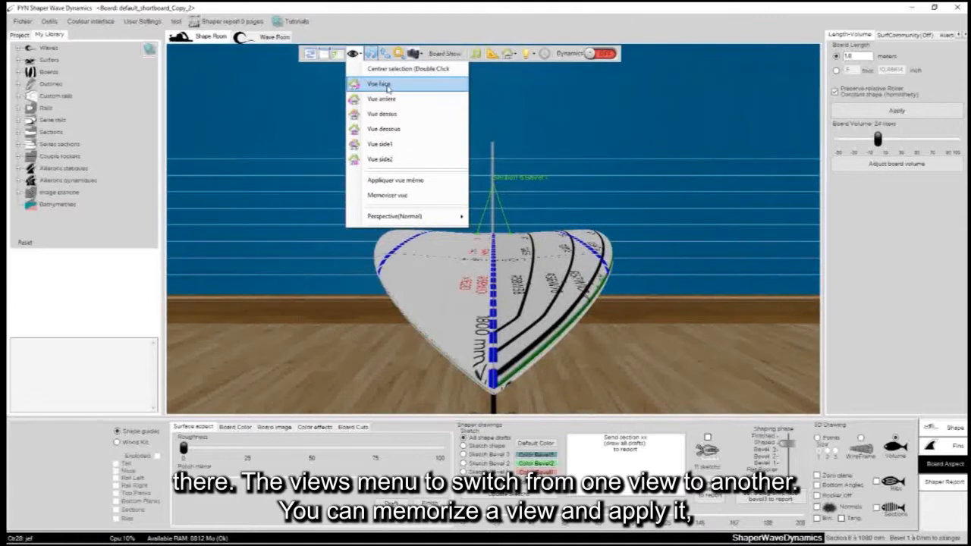
left_click(385, 129)
left_click(385, 144)
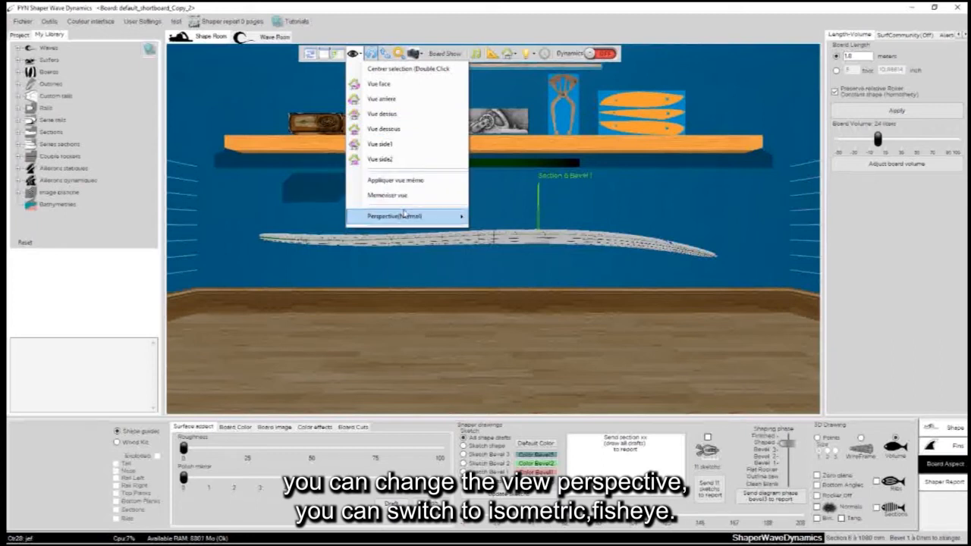
mouse_move(429, 219)
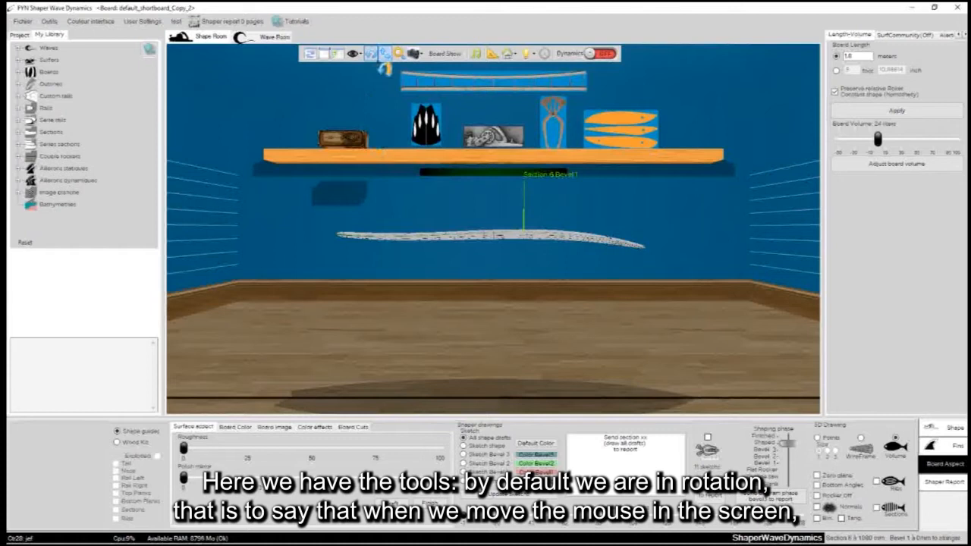
- Orbit around the board and recentre the view on several selected points to examine the bottom guide lines and markings
left_click_drag(443, 220, 245, 262)
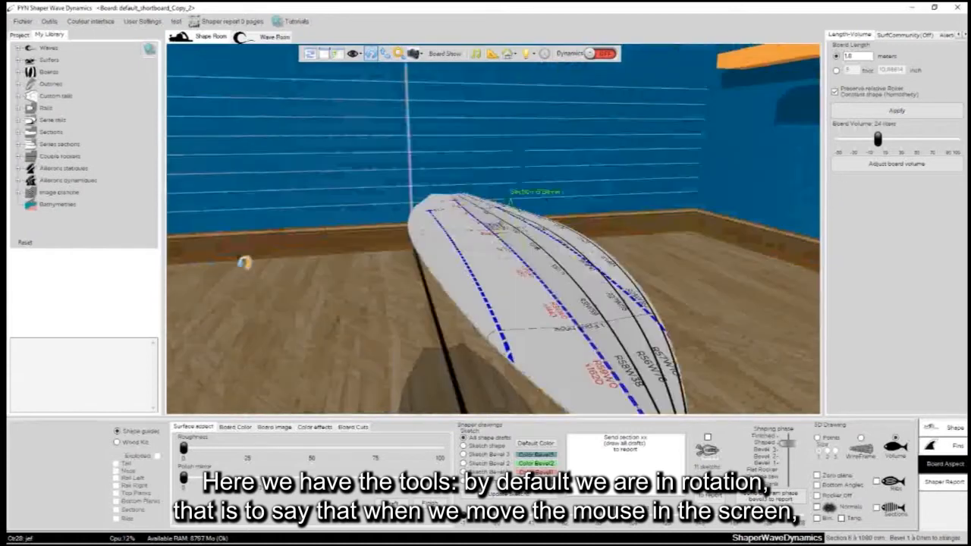
left_click_drag(659, 242, 531, 265)
mouse_move(609, 283)
left_mouse_down()
mouse_move(478, 247)
mouse_move(517, 236)
mouse_move(494, 282)
mouse_move(501, 327)
mouse_move(635, 327)
mouse_move(375, 233)
left_mouse_up()
left_click(427, 224)
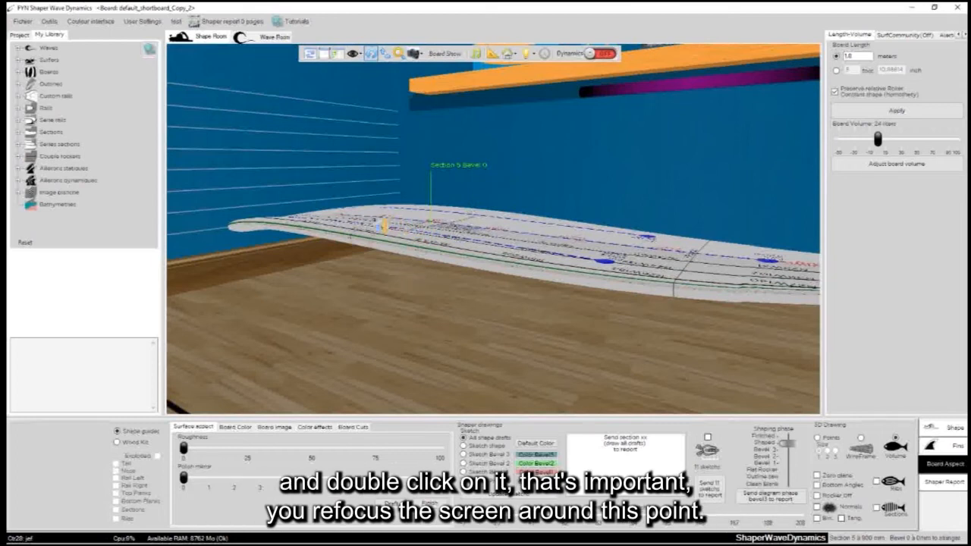
left_click(383, 225)
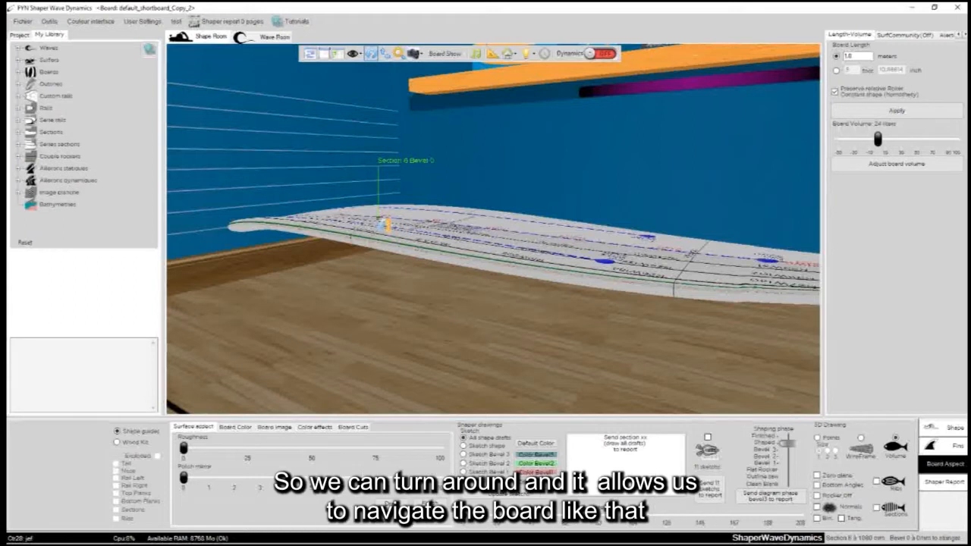
double_click(383, 225)
left_click_drag(414, 165, 416, 277)
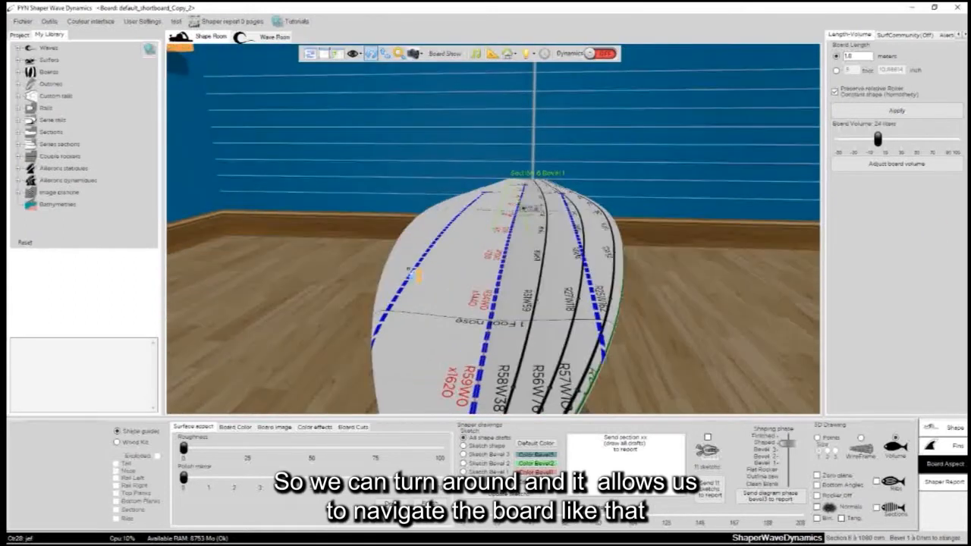
left_click_drag(503, 331, 532, 251)
double_click(610, 290)
left_click_drag(522, 222, 425, 196)
double_click(507, 176)
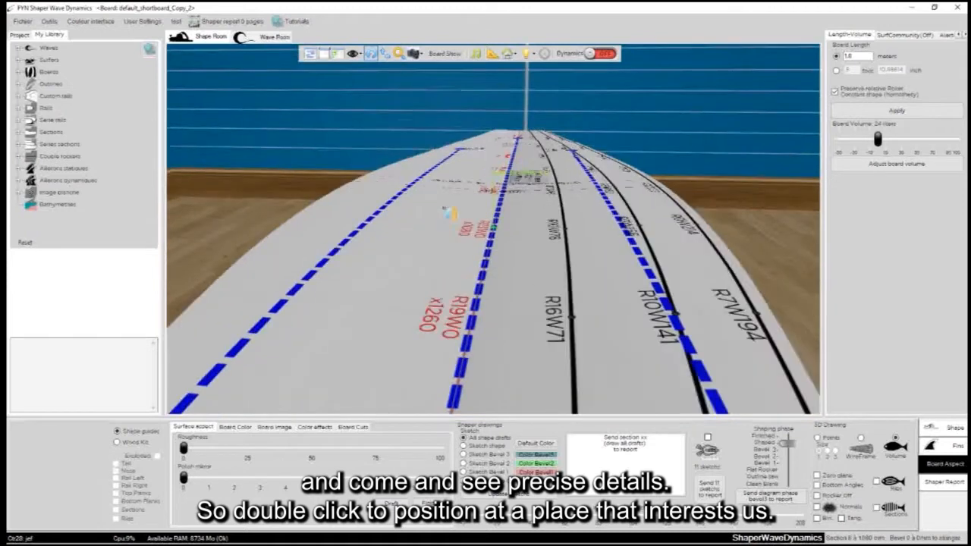
- Try the pan and Zoom tools, recentring on Section 5 to examine the middle of the board closely
left_click(385, 53)
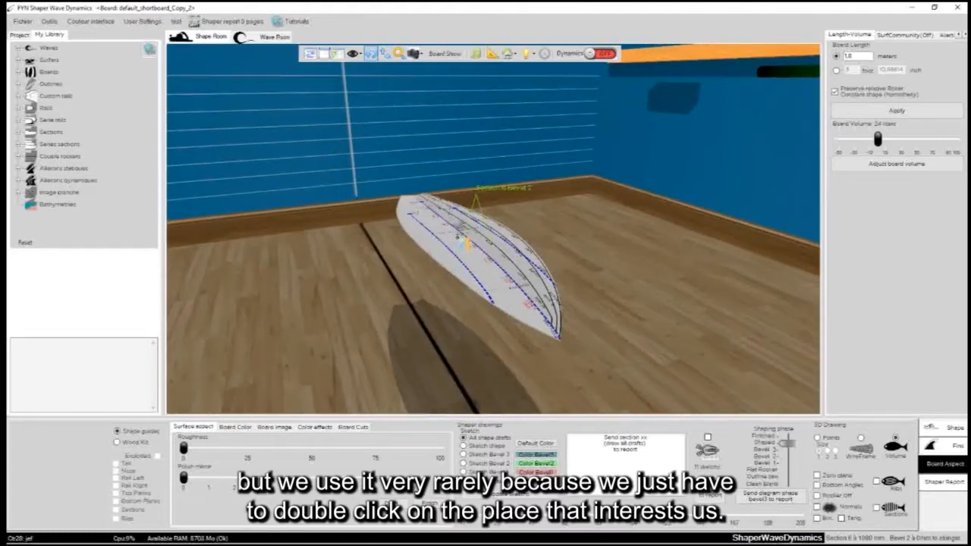
double_click(469, 239)
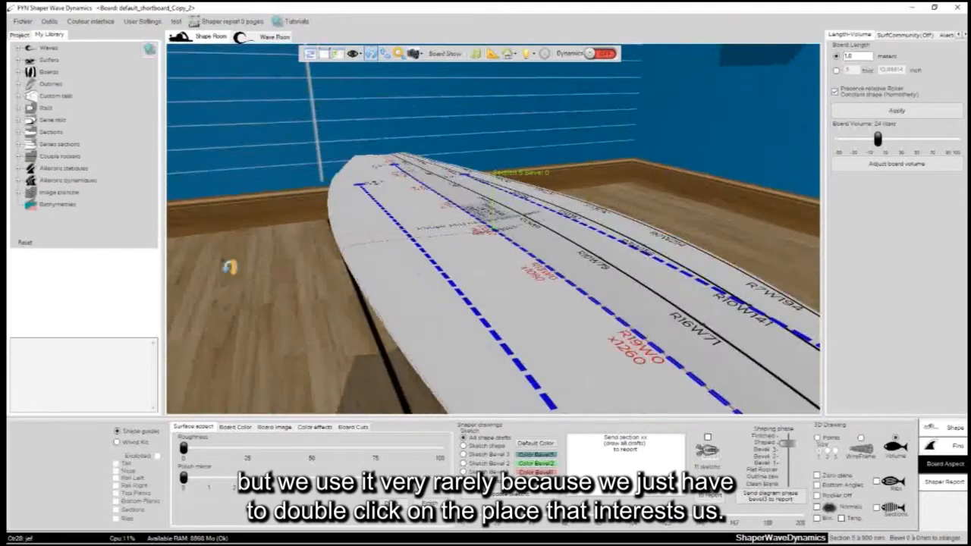
left_click(400, 54)
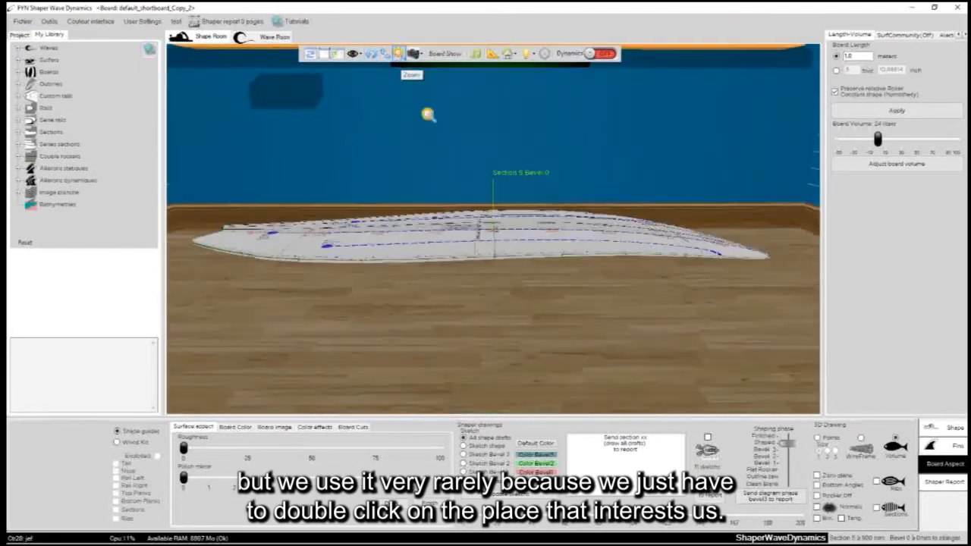
left_click(514, 243)
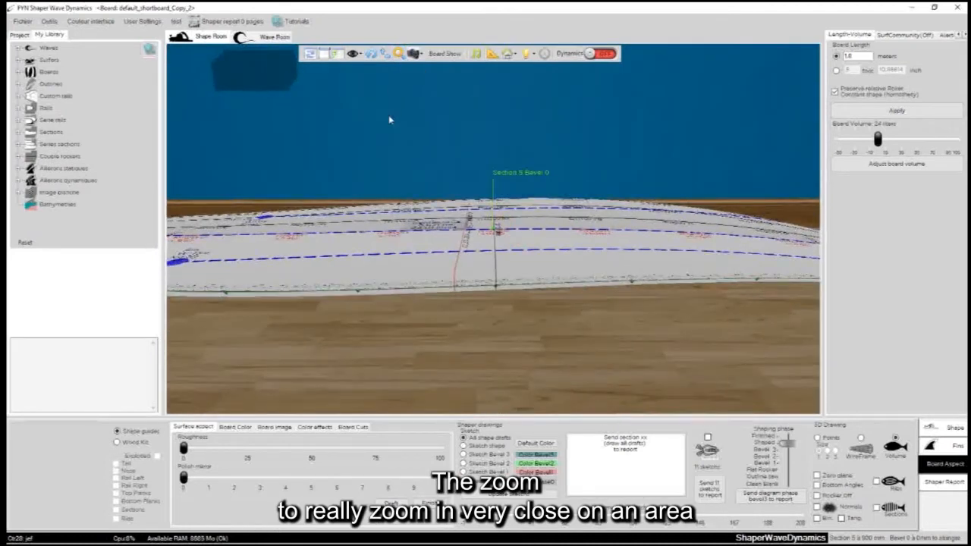
scroll(500, 234, "up", 3)
scroll(474, 176, "up", 6)
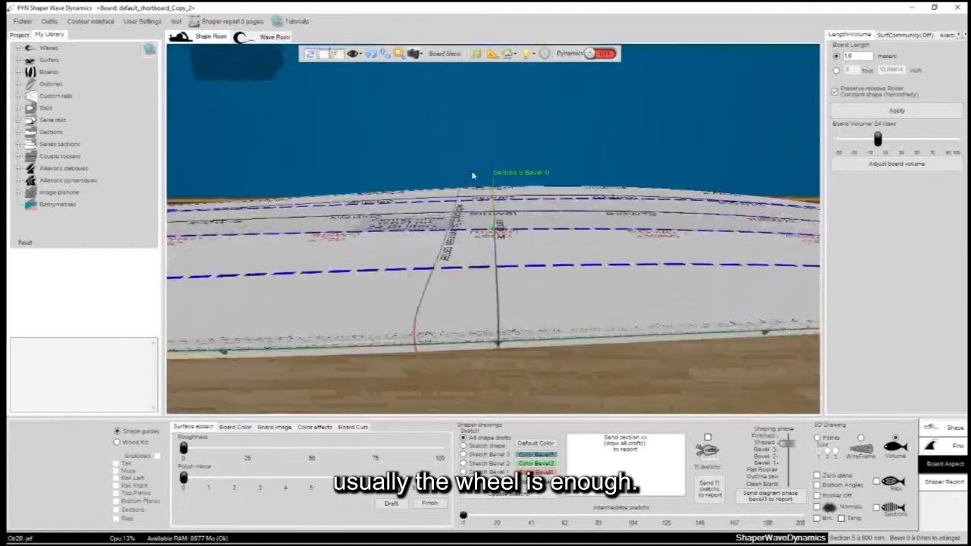
scroll(473, 176, "down", 8)
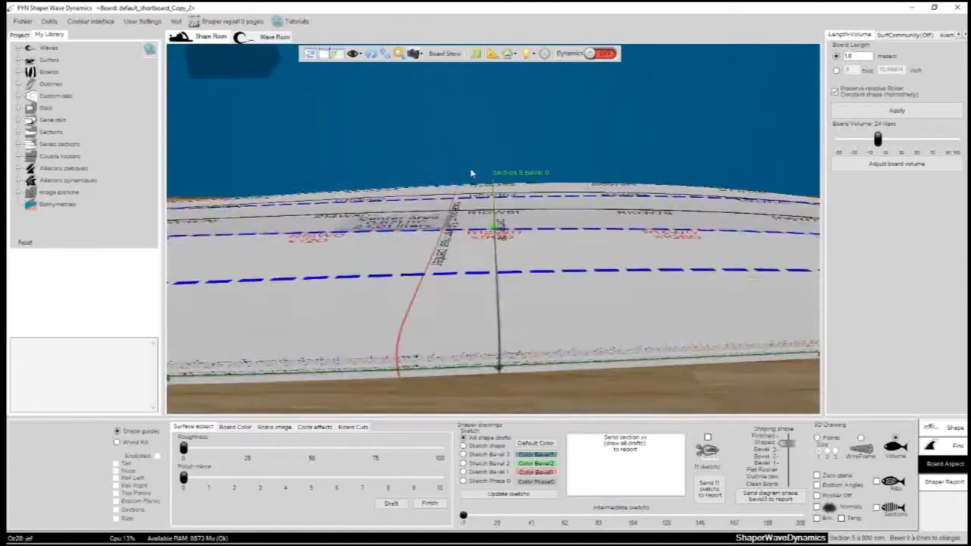
- Review the screenshot options without capturing an image, and reactivate the rotation tool
left_click(414, 54)
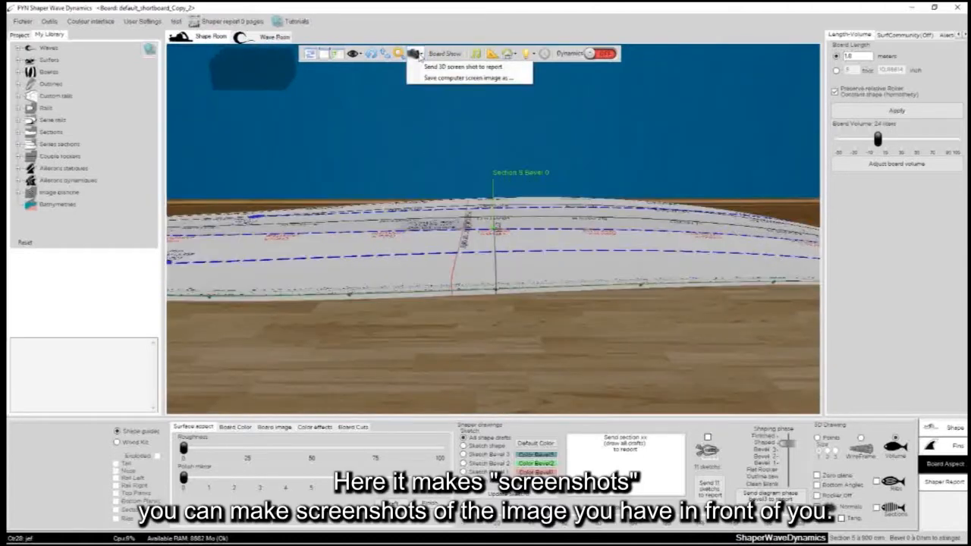
left_click(412, 122)
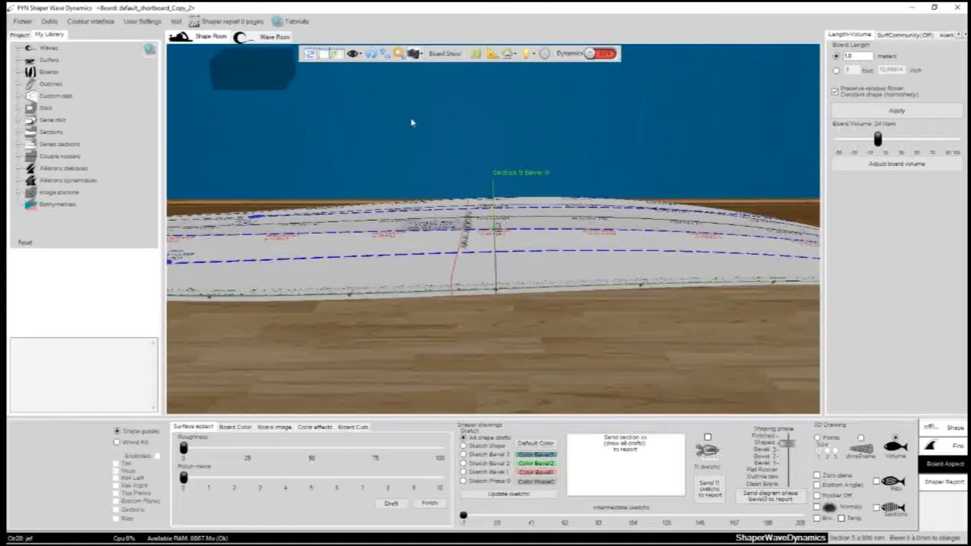
scroll(370, 202, "down", 2)
left_click(371, 55)
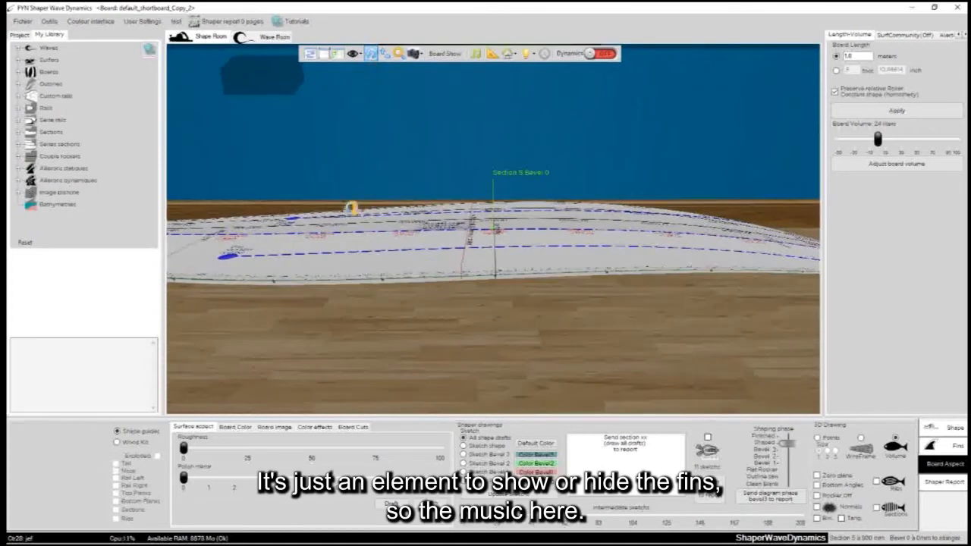
- Toggle the display of the board's fins and switch it back
left_click_drag(351, 208, 588, 297)
left_click(439, 54)
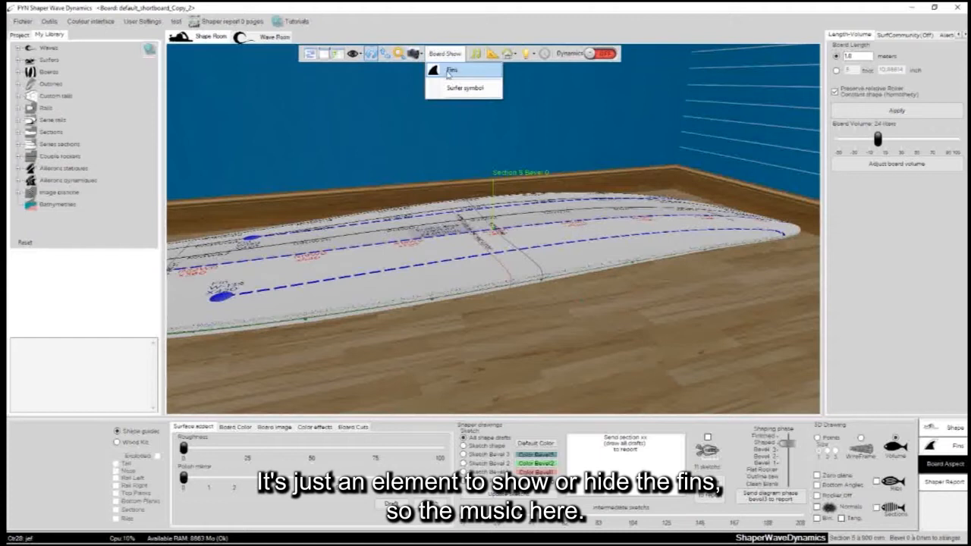
left_click(434, 71)
left_click(434, 71)
scroll(496, 99, "down", 2)
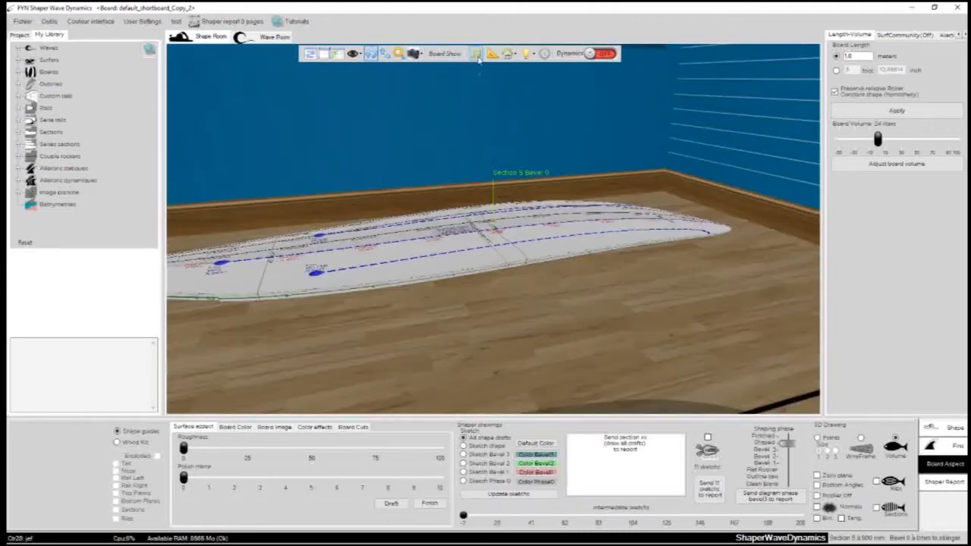
- Measure distances on the board's underside with the ruler and the board information display, and hide the ruler
left_click(492, 53)
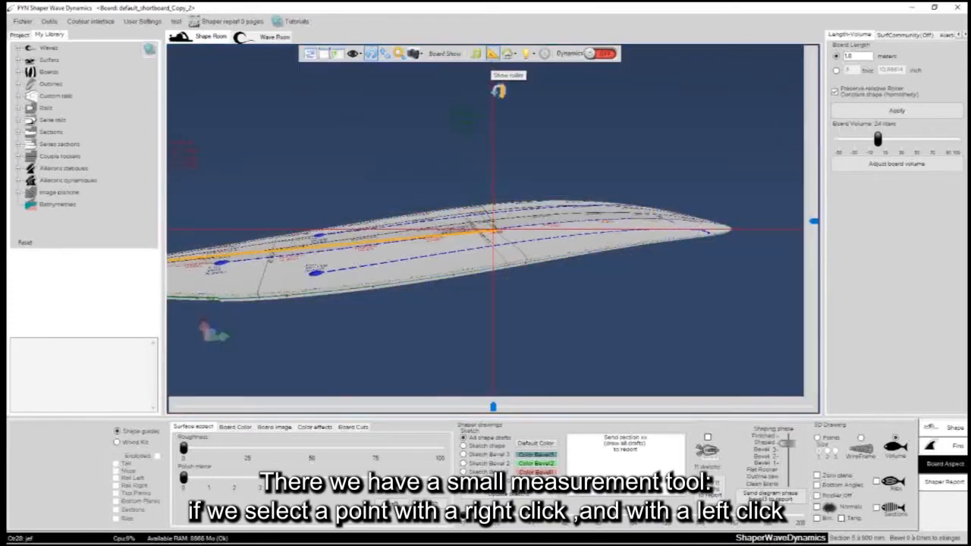
left_click_drag(440, 278, 508, 264)
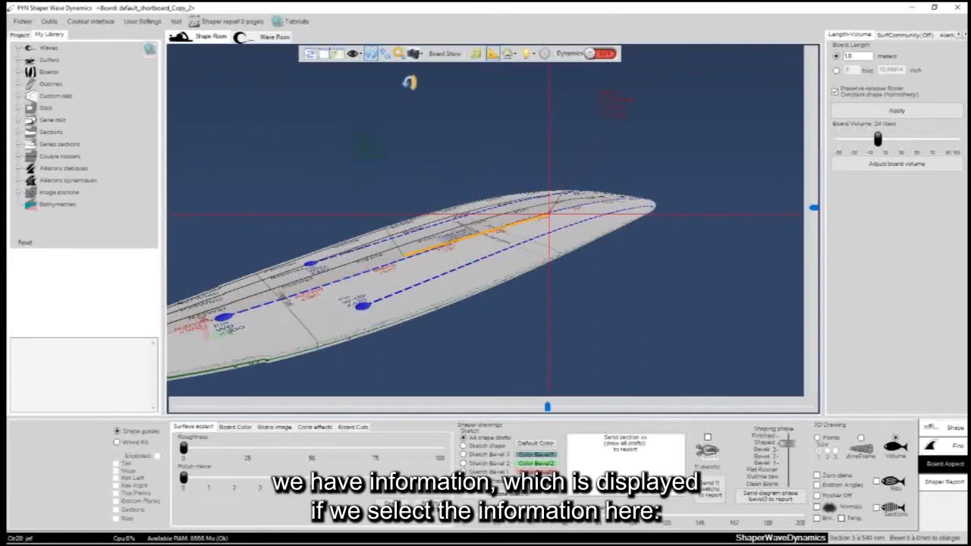
left_click(338, 55)
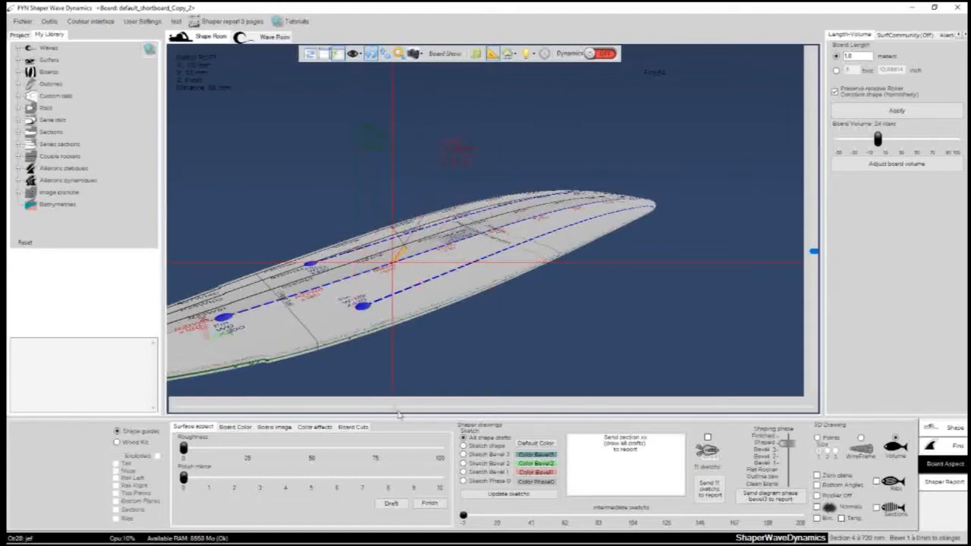
left_click(492, 55)
- Hide the ShapeRoom objects, look at the board without them, and show them again
left_click(509, 55)
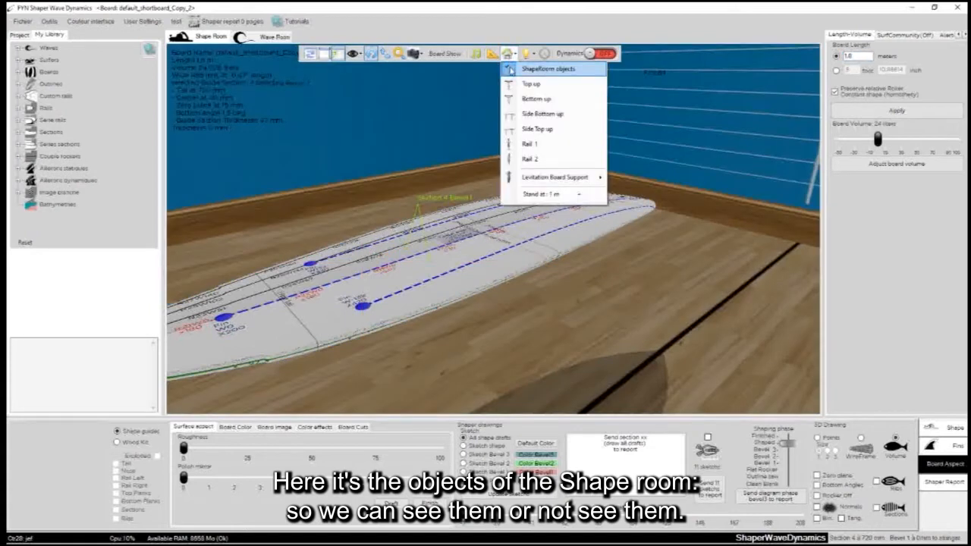
left_click(509, 68)
left_click_drag(469, 242, 485, 114)
left_click(516, 54)
left_click(509, 68)
- Try the board on its stand in the Top up and Bottom up positions
left_click(515, 54)
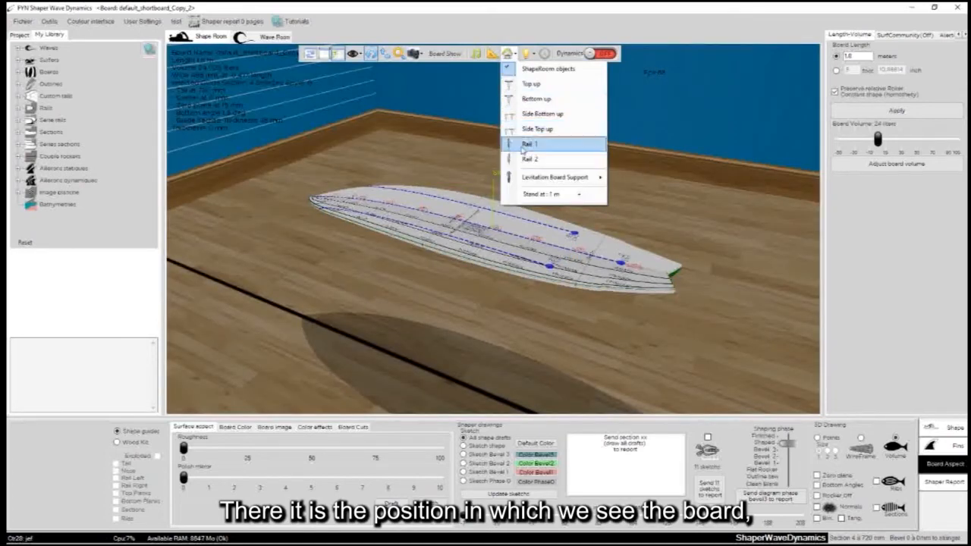
left_click(525, 85)
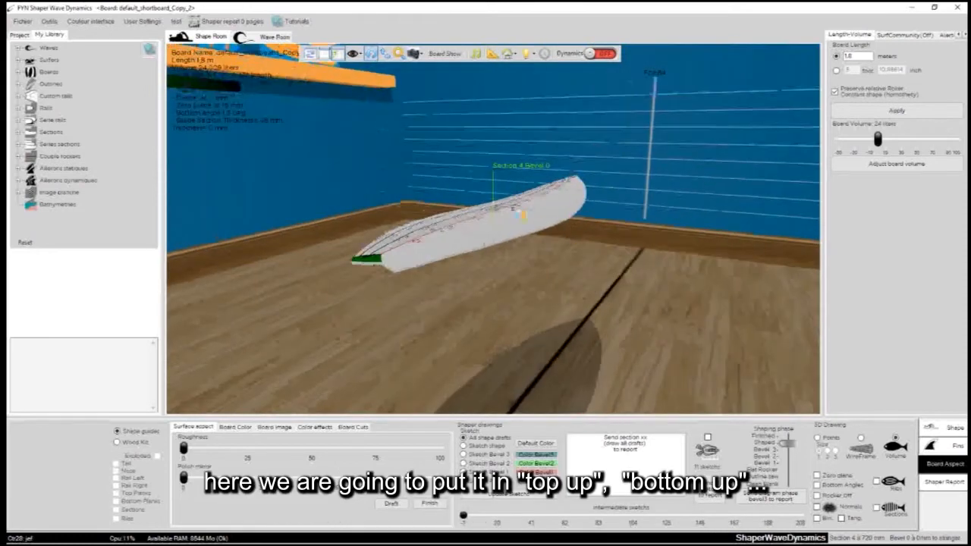
left_click(515, 54)
left_click(514, 63)
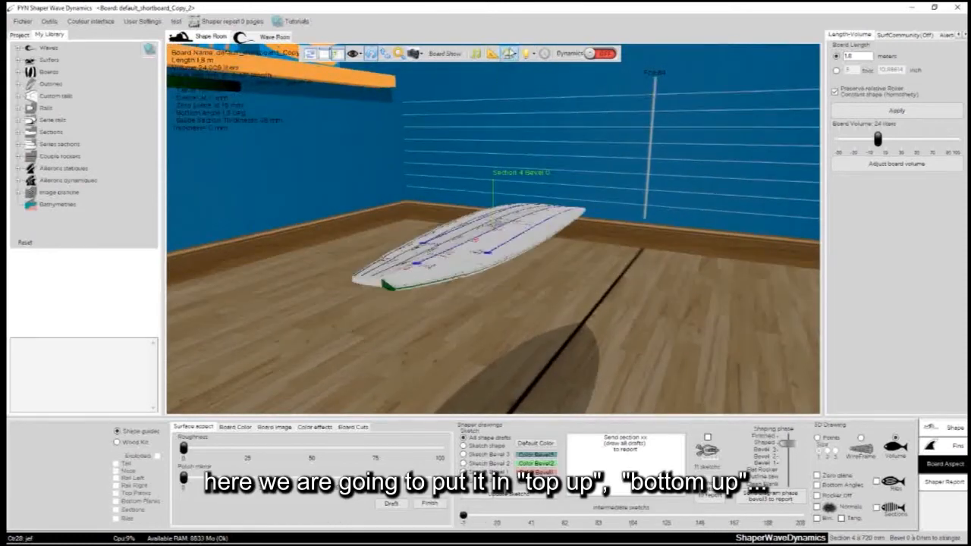
- Try the Side Bottom up, Side Top up, Rail 1 and Rail 2 board positions, ending on Side Top up
left_click(509, 53)
left_click(516, 114)
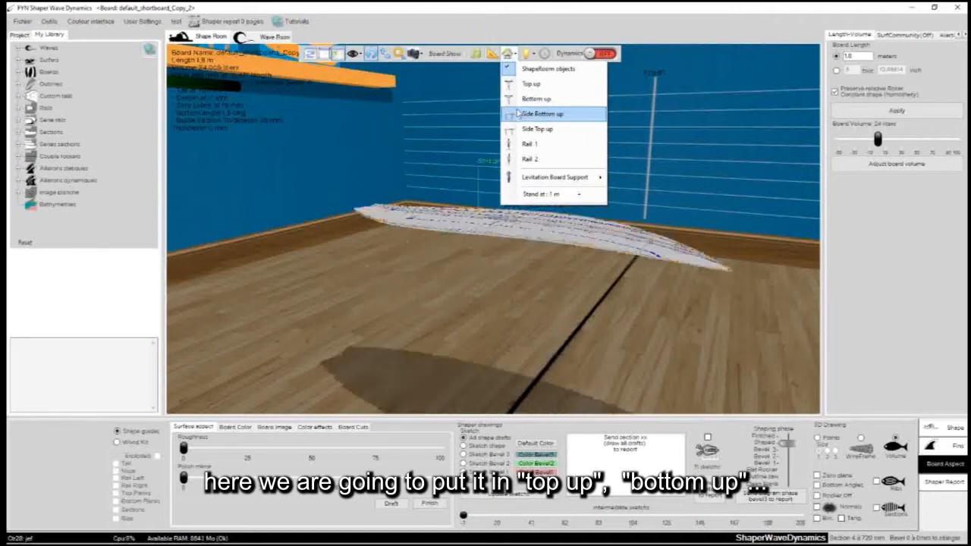
left_click(512, 133)
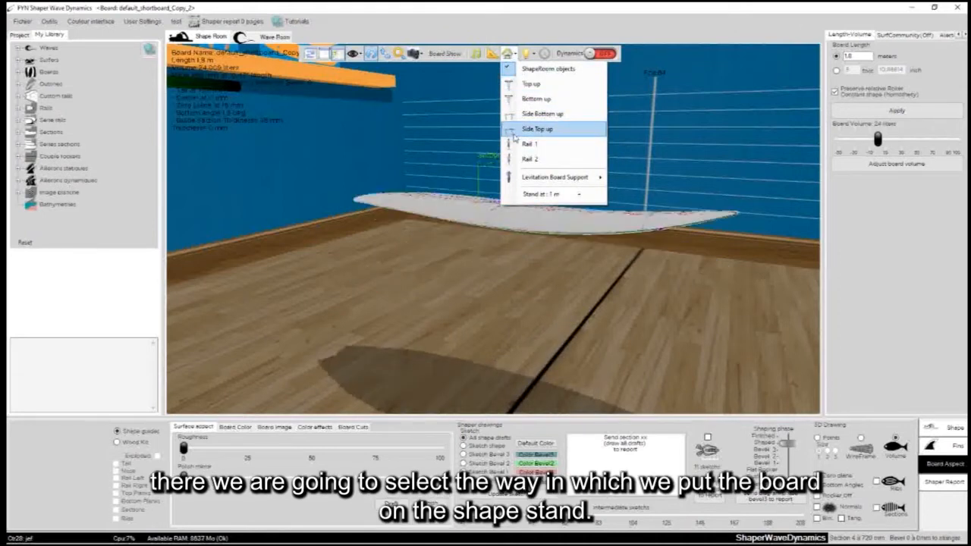
left_click(519, 144)
left_click(524, 159)
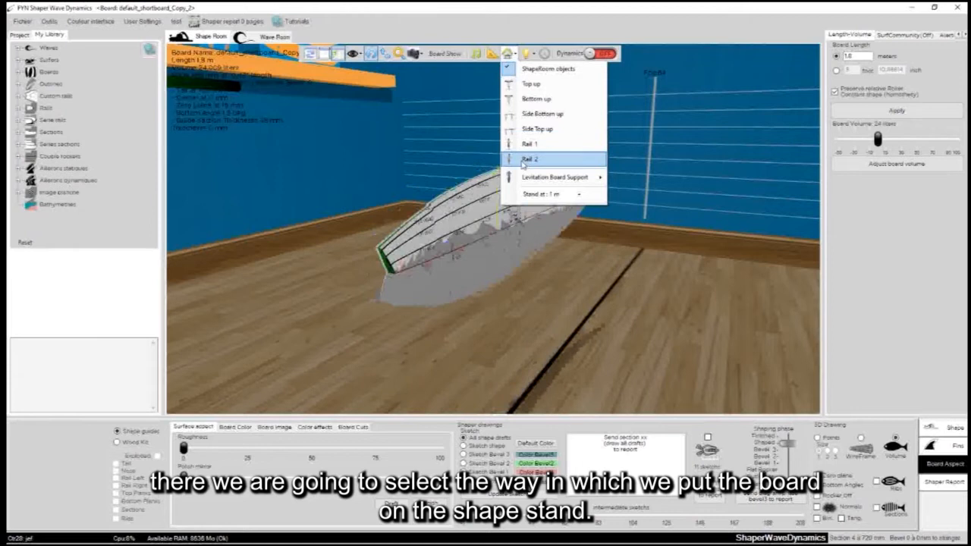
left_click(522, 144)
left_click(520, 133)
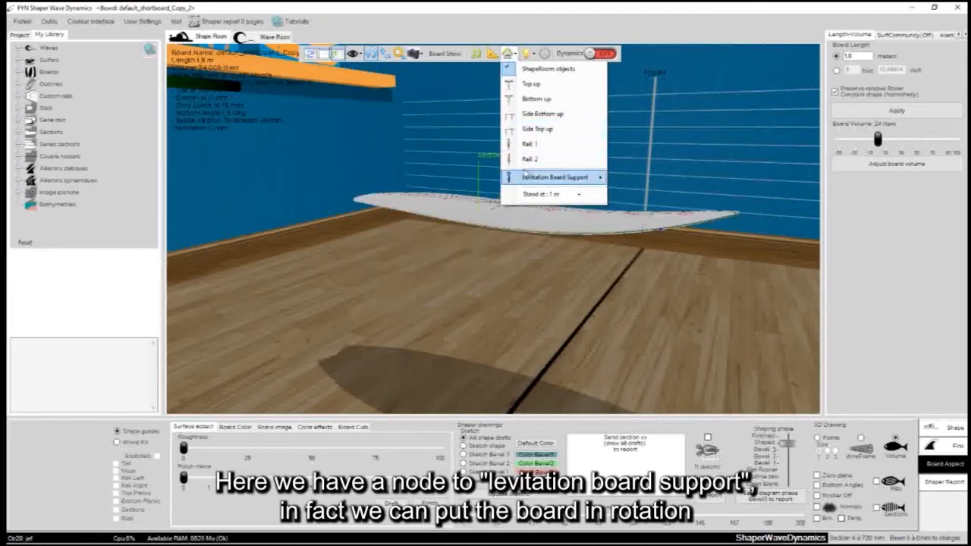
- Rotate the board upright with the Levitation Board Support, trying speed1, speed2 and speed3
mouse_move(525, 178)
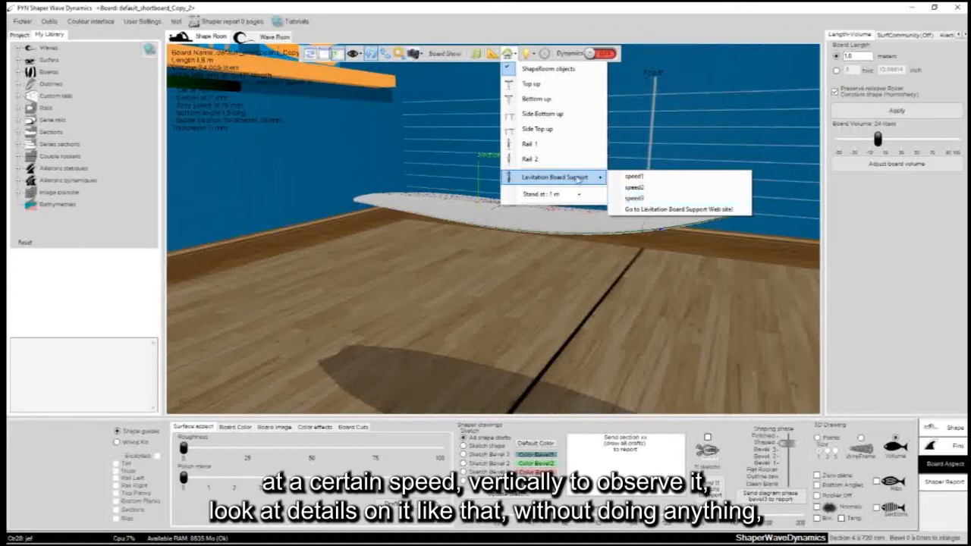
left_click(635, 176)
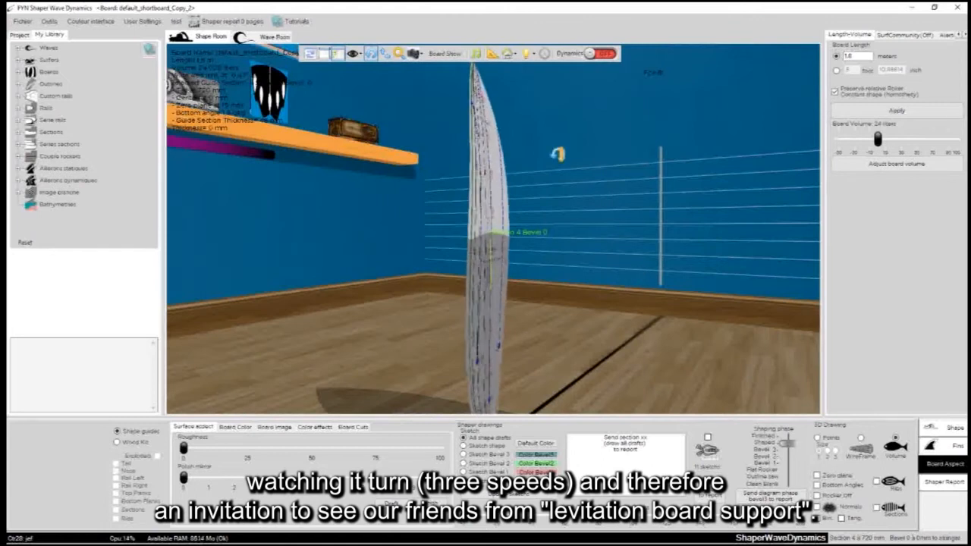
left_click(514, 53)
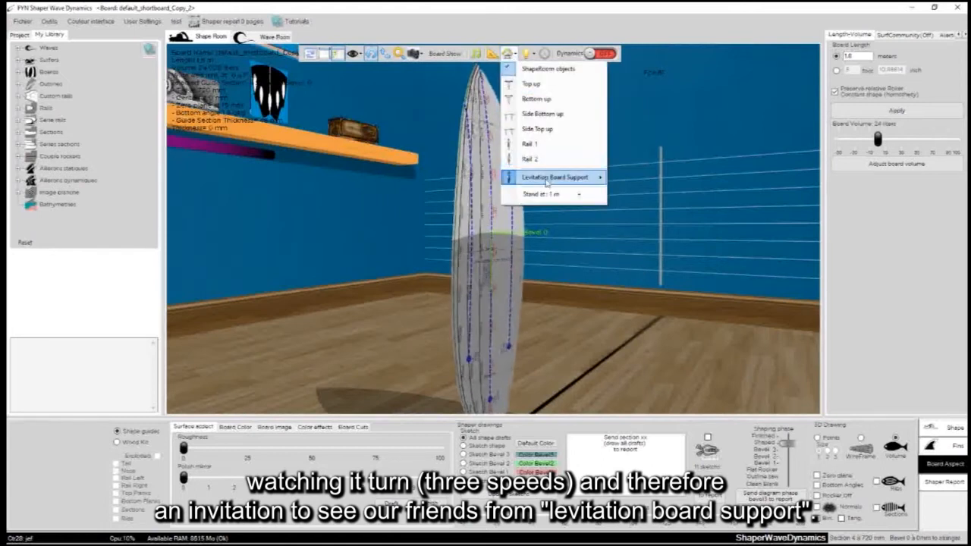
mouse_move(546, 181)
left_click(635, 188)
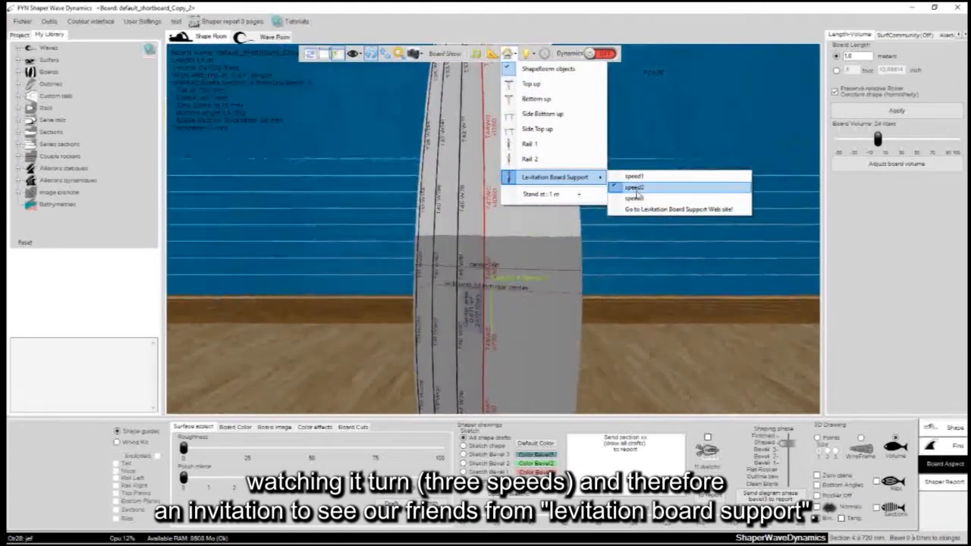
left_click(634, 198)
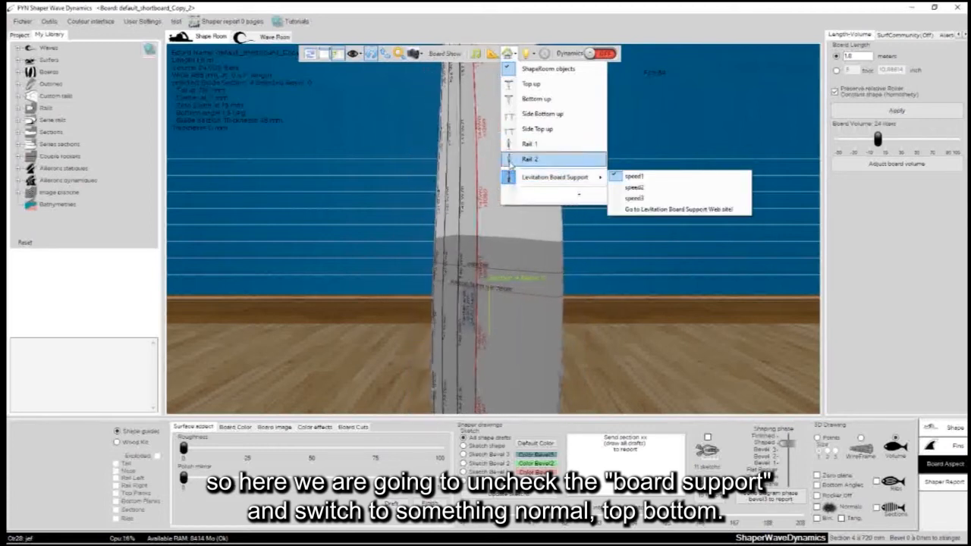
- Place the board in the Bottom up position and set the stand height to 1 m
left_click(525, 83)
left_click(525, 99)
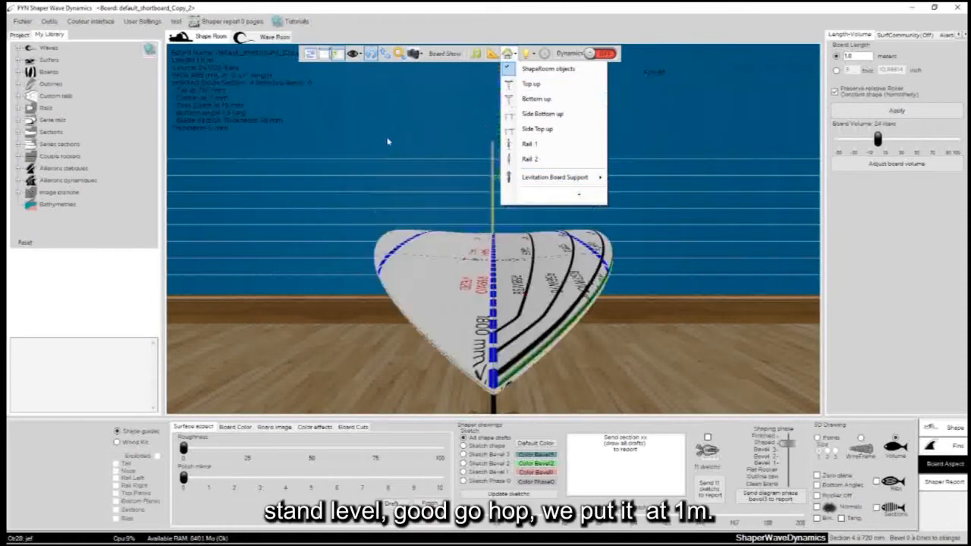
left_click_drag(388, 142, 544, 80)
left_click(507, 55)
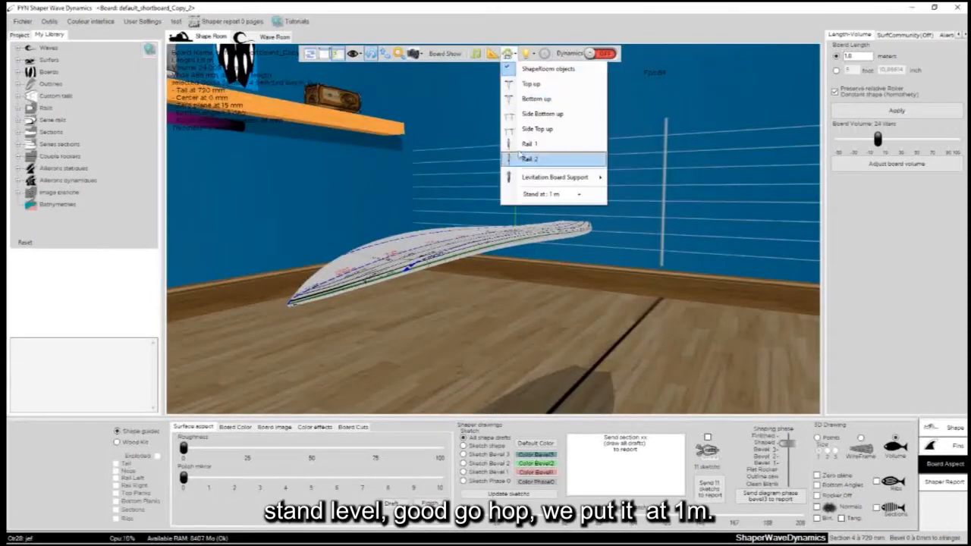
left_click(578, 196)
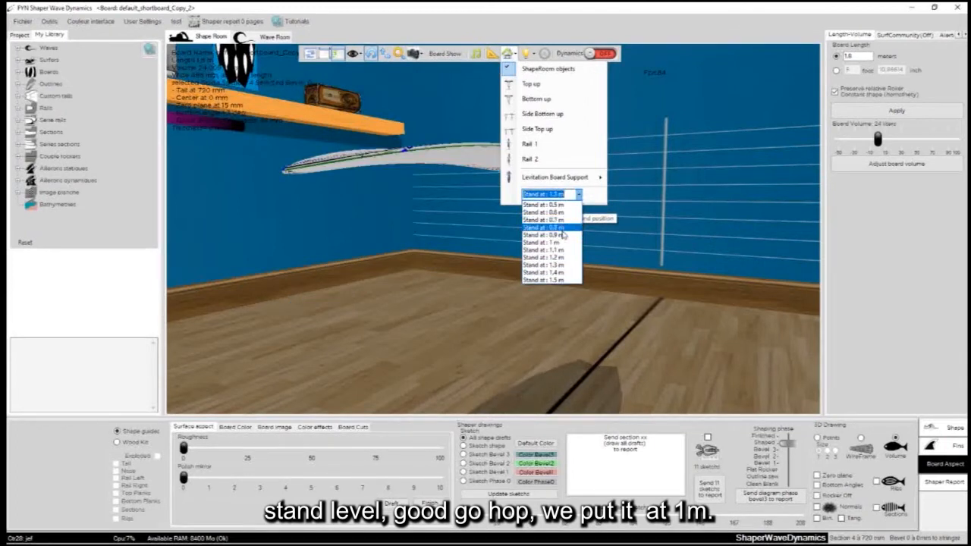
left_click(562, 243)
- Switch off the ShapeRoom top light and switch on the right and left grazing lights
left_click(526, 55)
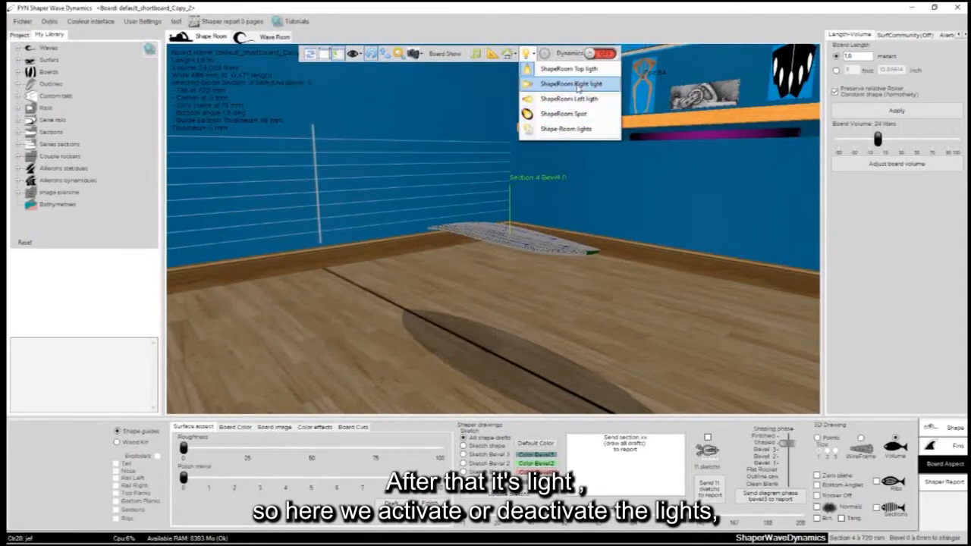
left_click(531, 69)
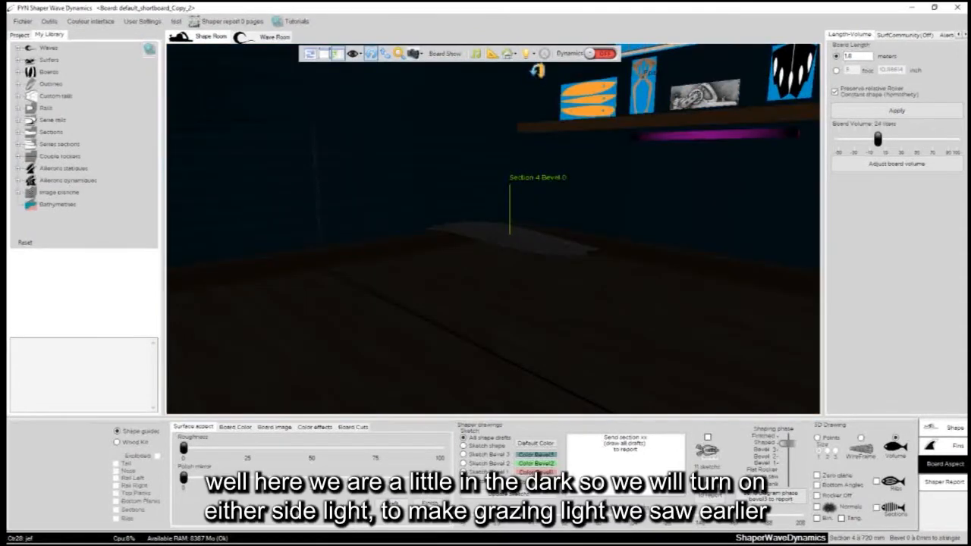
left_click(531, 56)
left_click(534, 83)
left_click_drag(533, 71, 576, 144)
left_click(525, 54)
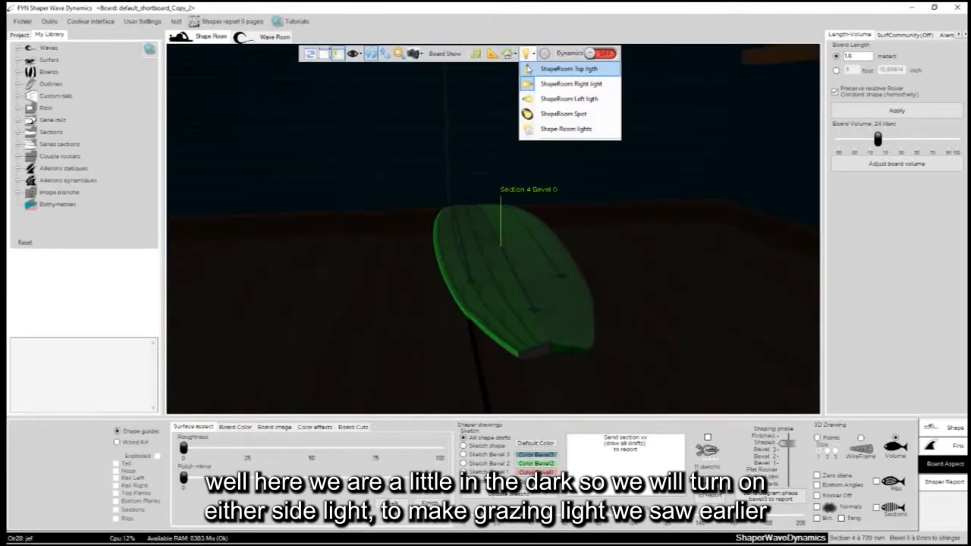
left_click(533, 99)
left_click_drag(647, 199, 548, 87)
- Switch on the ShapeRoom spot and the top light in addition to both grazing lights
left_click(525, 54)
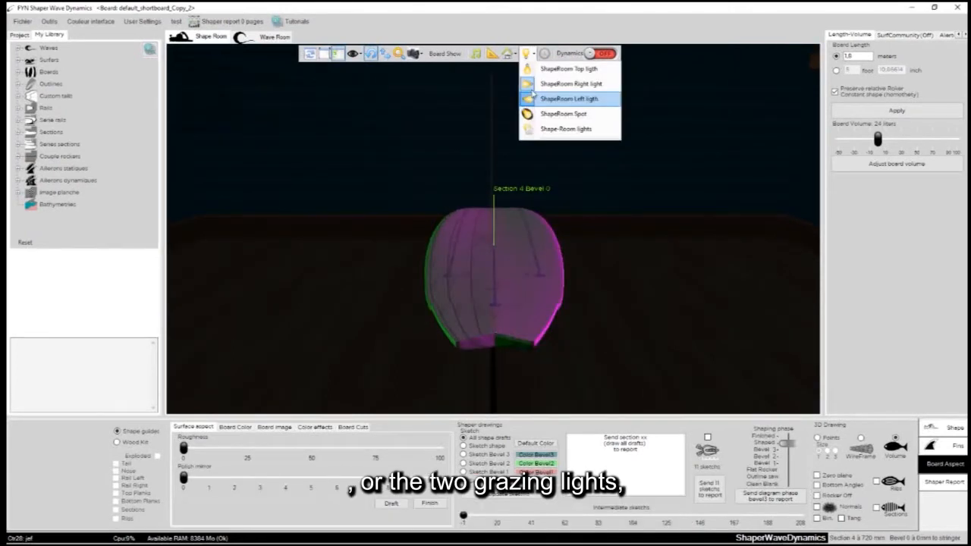
left_click(533, 129)
left_click(478, 212)
left_click(526, 54)
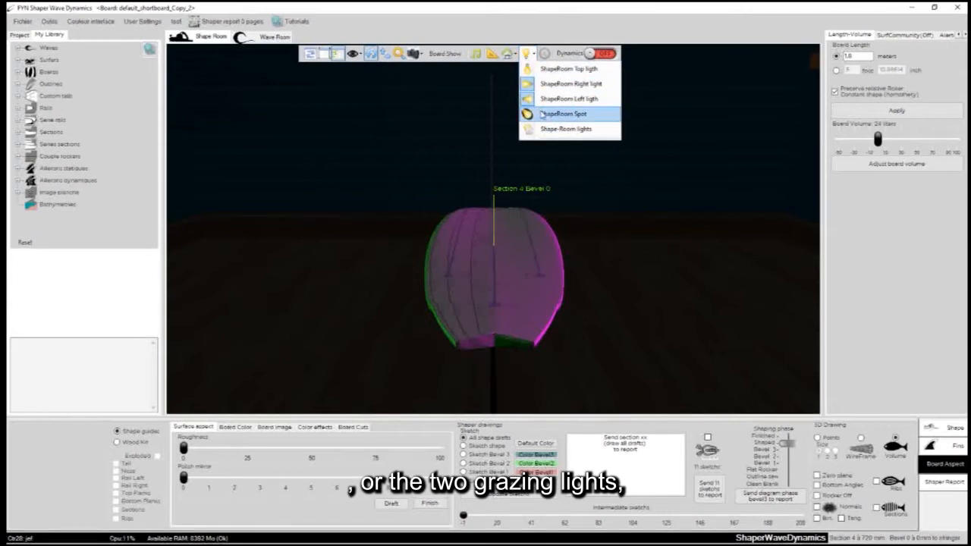
left_click(542, 113)
left_click(506, 54)
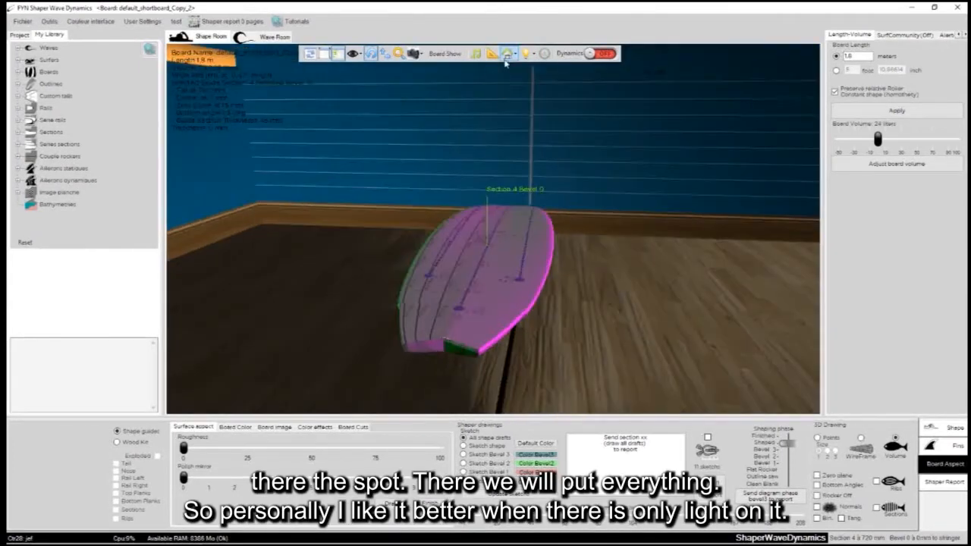
left_click(524, 58)
left_click(531, 70)
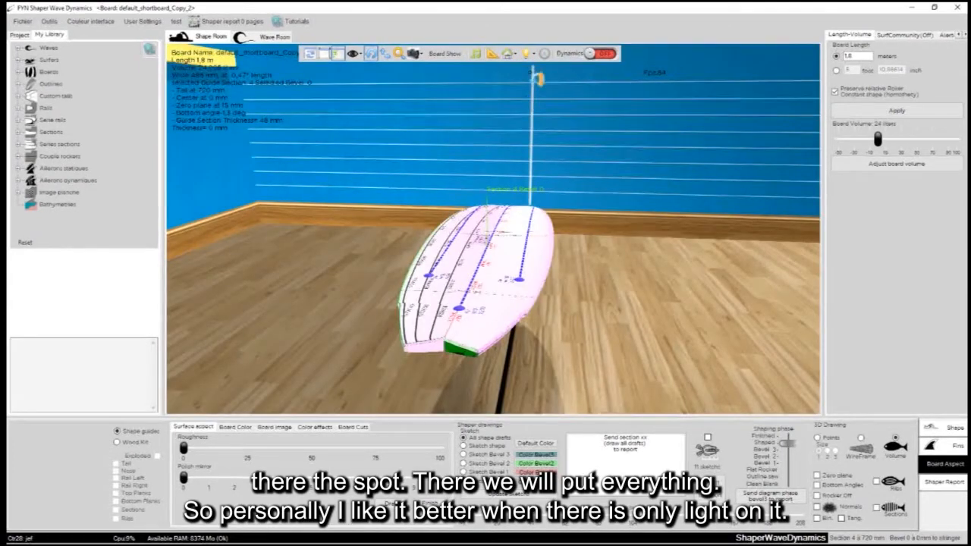
- Switch off the ShapeRoom right light, left light and spot, keeping only the top light on
left_click(526, 54)
left_click(565, 83)
left_click(526, 54)
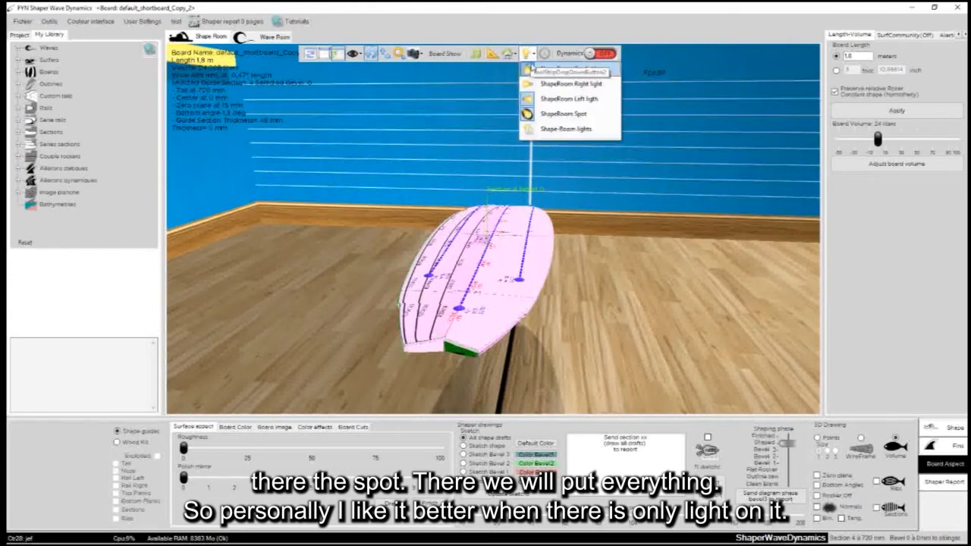
left_click(566, 99)
left_click(526, 54)
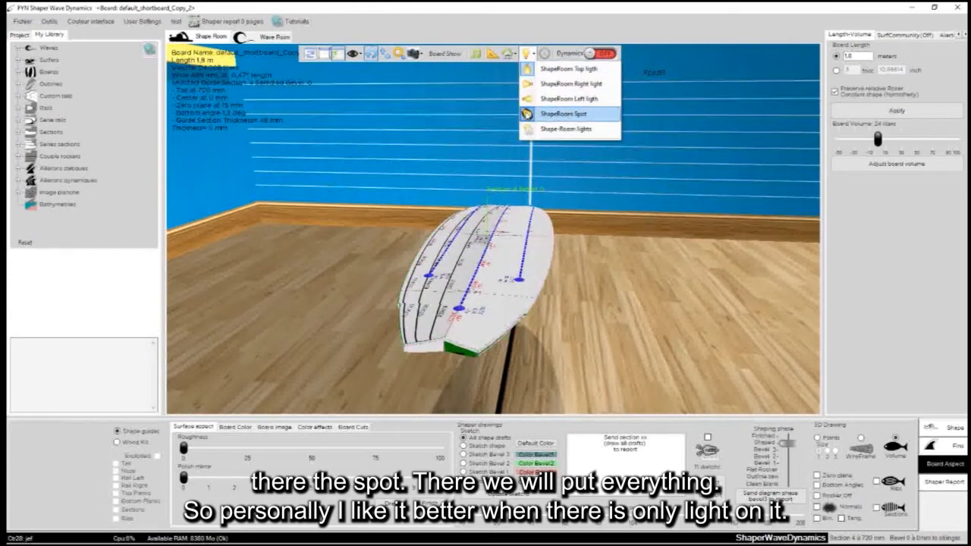
left_click(563, 113)
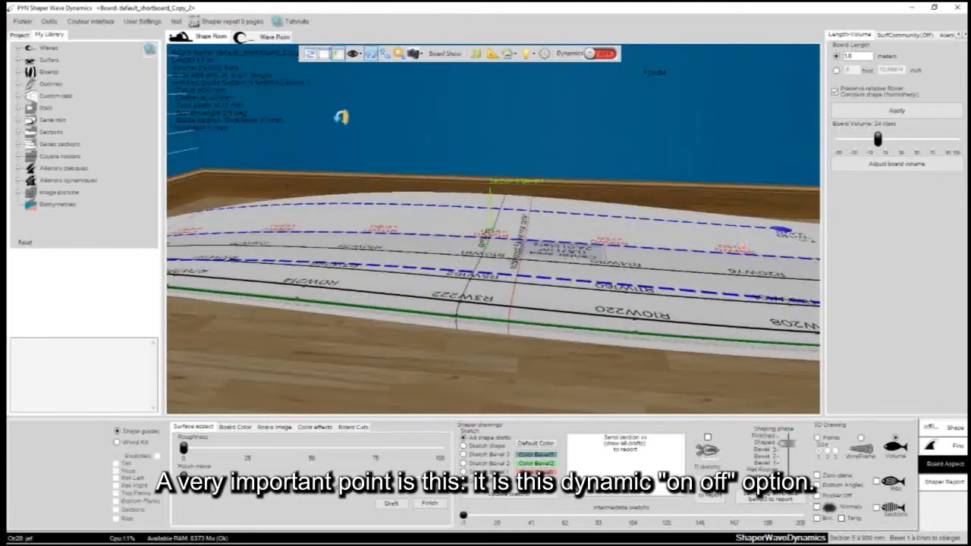
- Look at the board's project tree, return to the library, and view the board from another angle
left_click(21, 37)
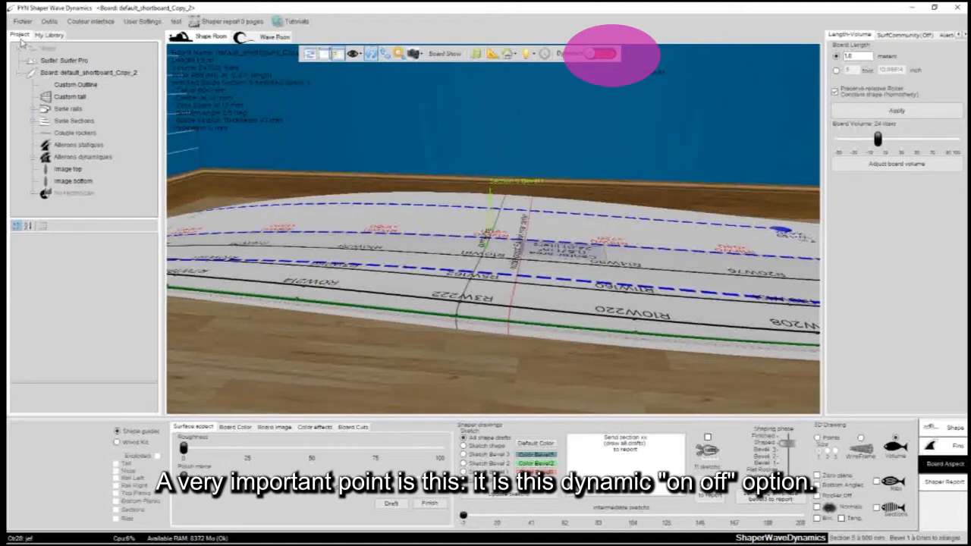
left_click(39, 36)
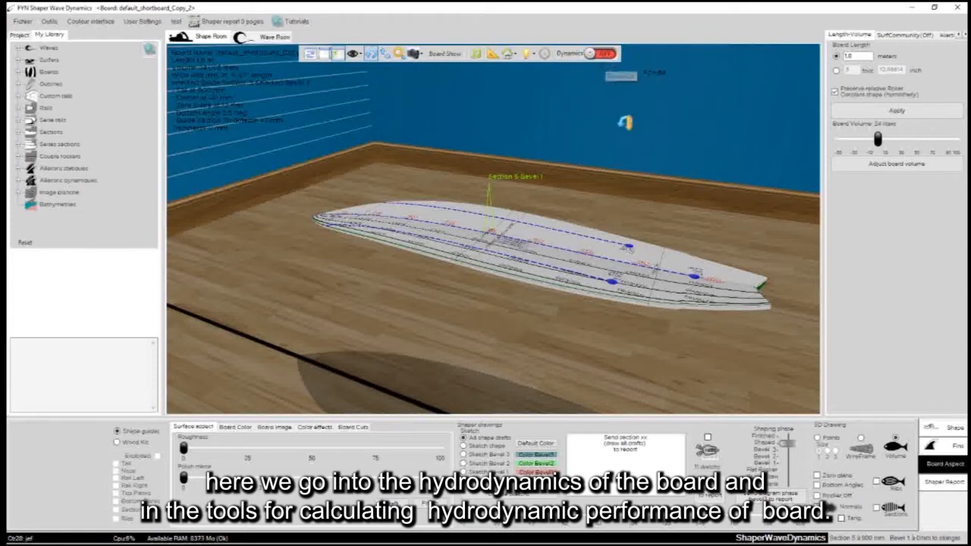
left_click_drag(624, 122, 557, 105)
left_click_drag(657, 227, 668, 226)
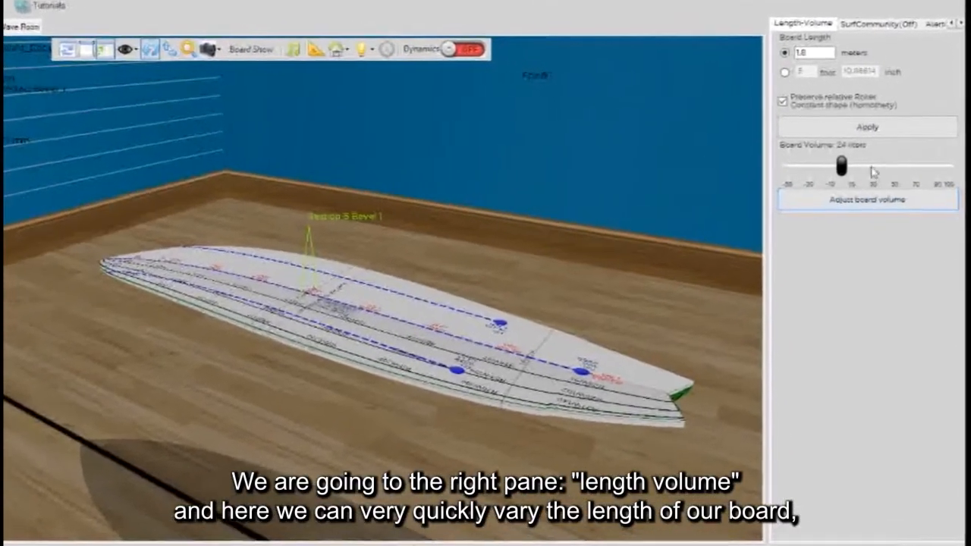
- Set the board length to 2 meters with the relative rocker preserved, then increase the board volume to 42.1 liters
left_click(799, 52)
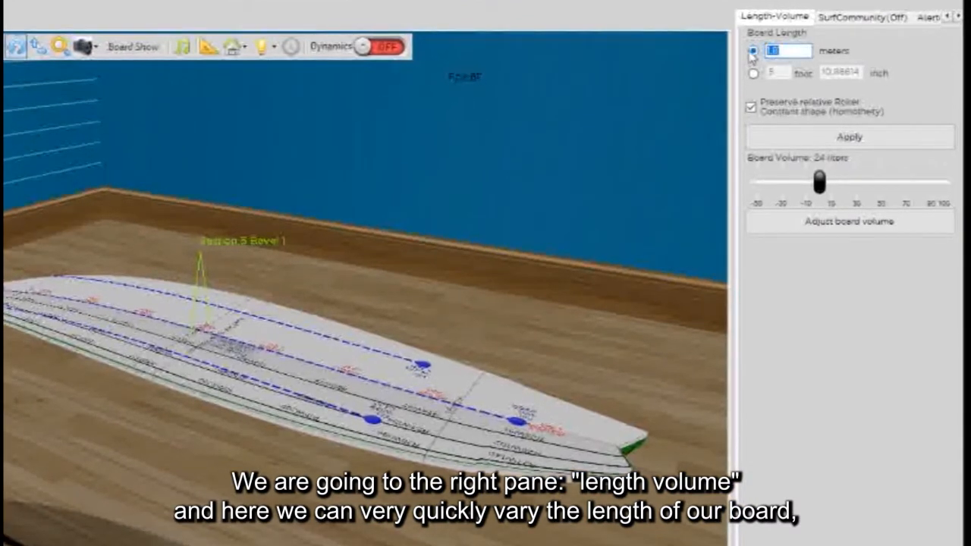
type("2")
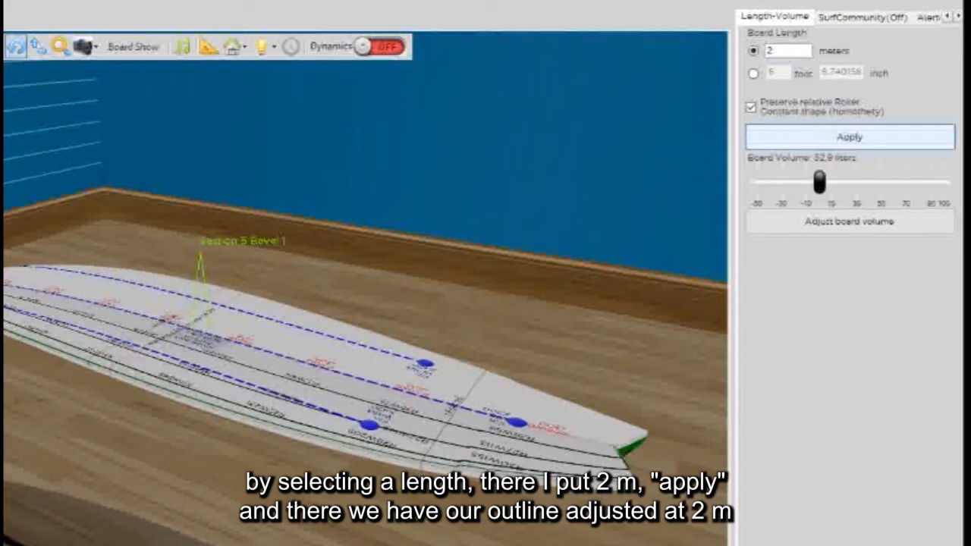
left_click_drag(485, 319, 466, 273)
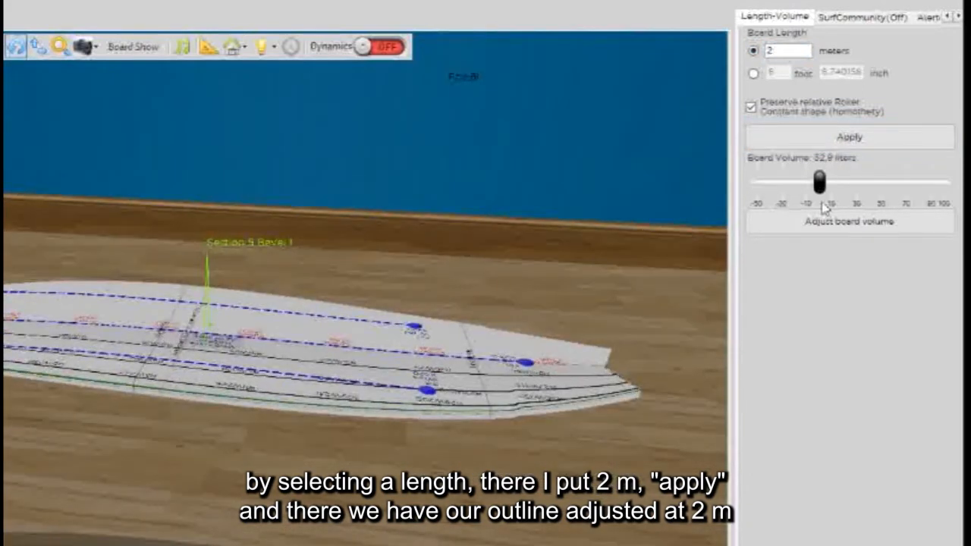
left_click_drag(824, 188, 883, 183)
left_click(865, 223)
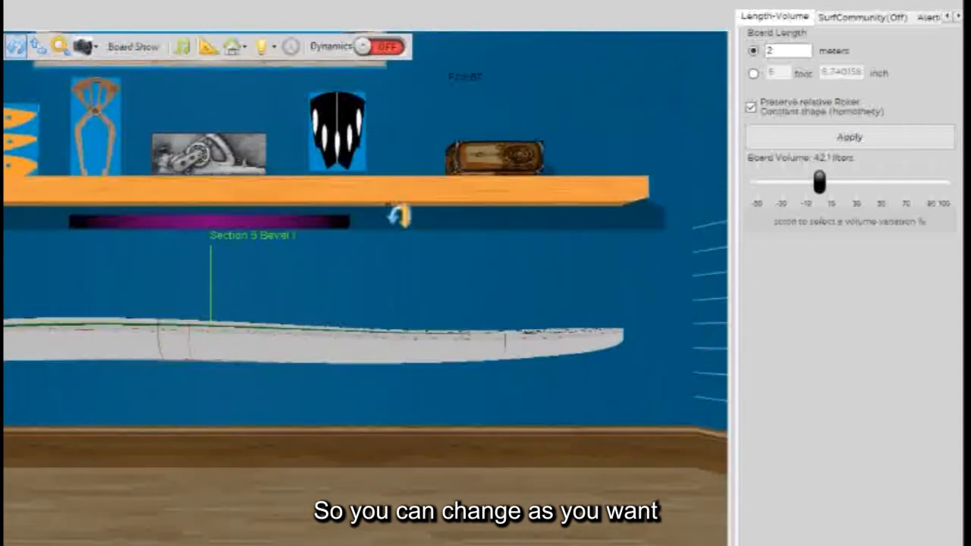
- Reduce the board volume in three passes, starting with a 14 % decrease, down to 29.1 liters
mouse_move(820, 184)
left_mouse_down()
mouse_move(755, 183)
mouse_move(843, 183)
mouse_move(801, 182)
left_mouse_up()
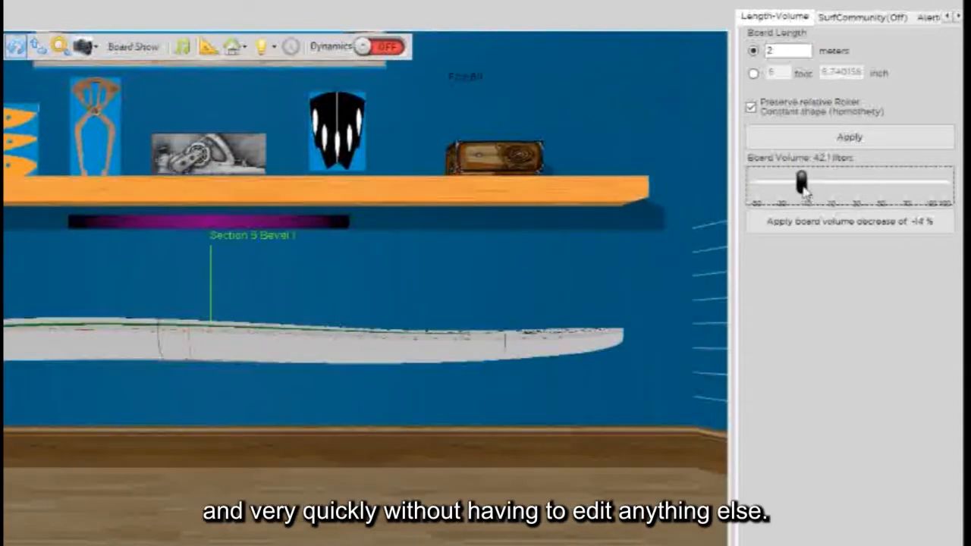
left_click(815, 222)
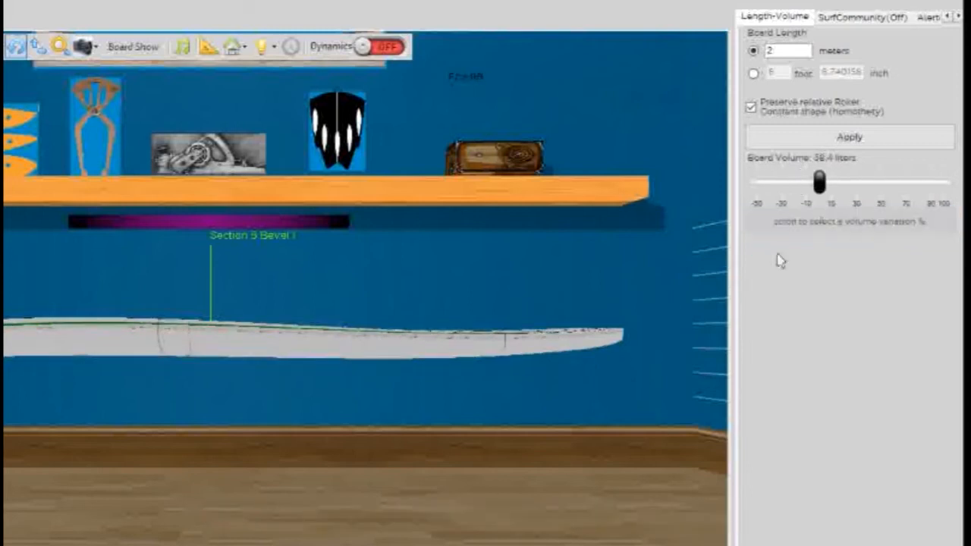
left_click_drag(819, 184, 786, 183)
left_click(804, 222)
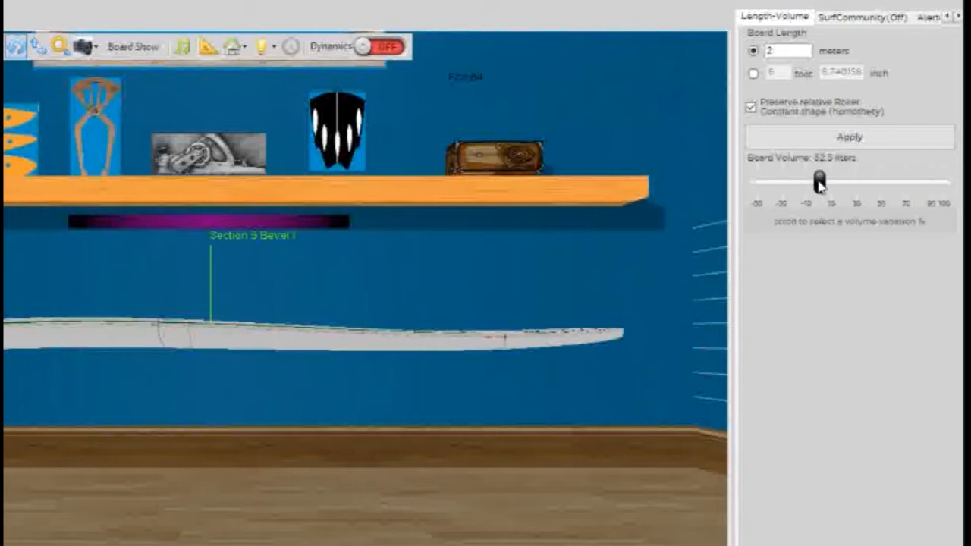
left_click_drag(819, 184, 794, 185)
left_click(812, 225)
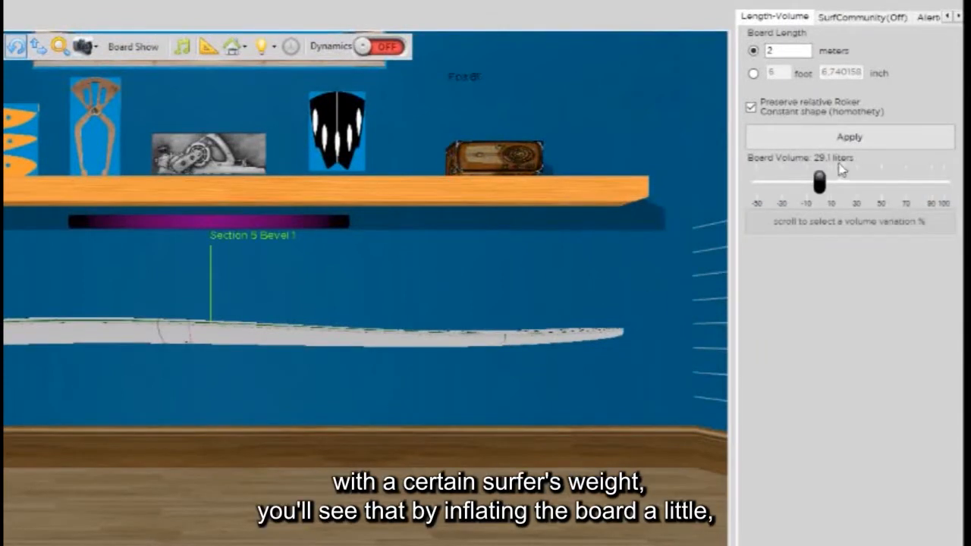
- Increase the board volume to 32.2 liters and view the board from the side and from its end
left_click_drag(823, 188, 848, 183)
left_click(846, 220)
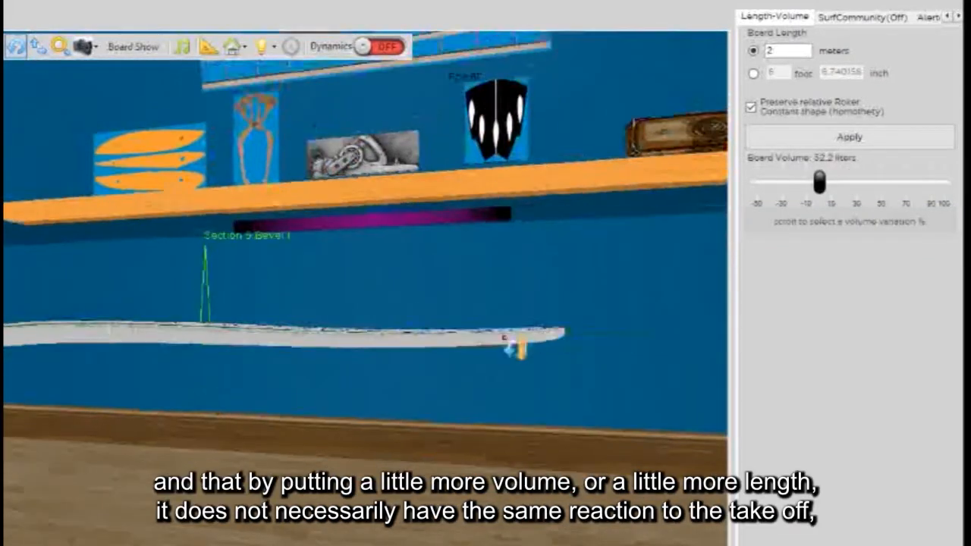
left_click_drag(516, 348, 177, 438)
left_click_drag(16, 466, 413, 208)
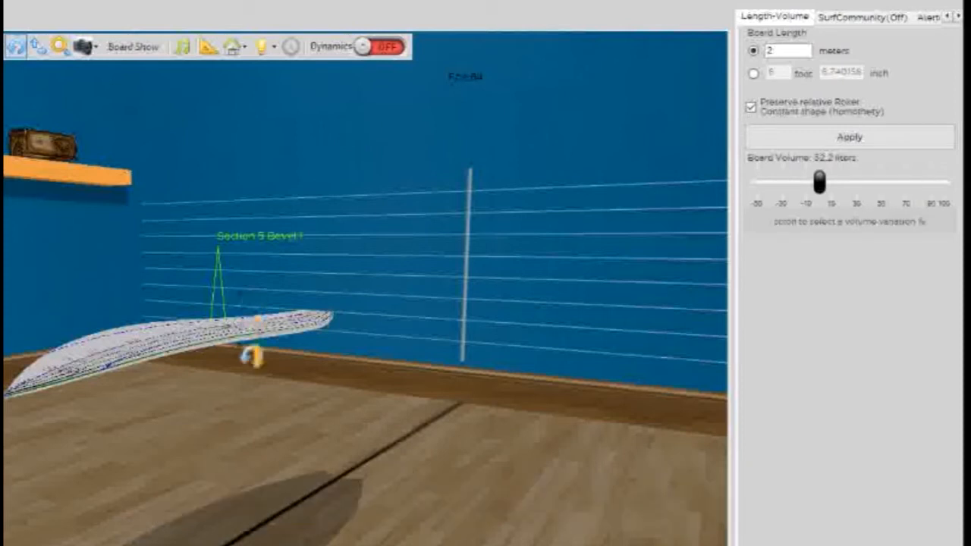
left_click_drag(256, 405, 356, 377)
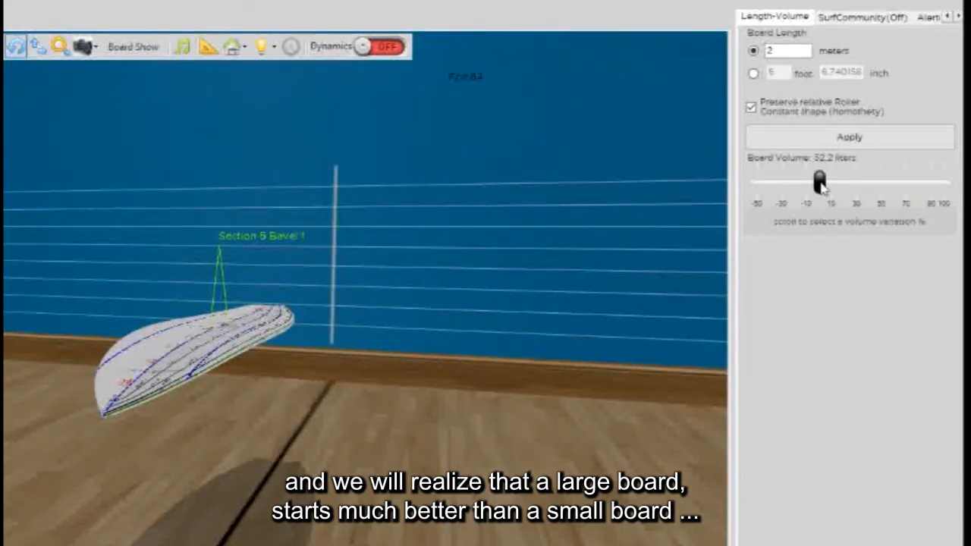
left_click_drag(13, 356, 126, 407)
left_click_drag(401, 500, 305, 477)
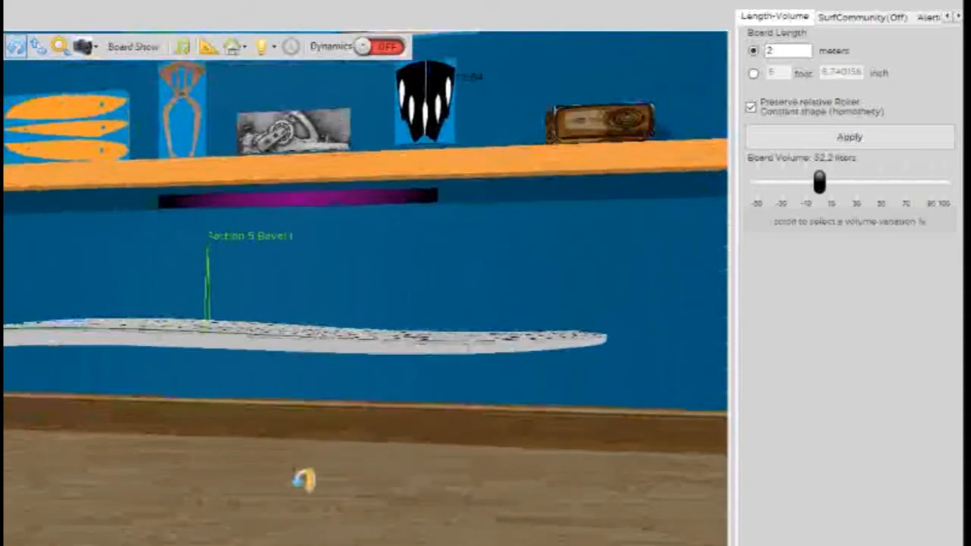
- Display the SurfCommunity sharing area and view the board from other angles
left_click(843, 15)
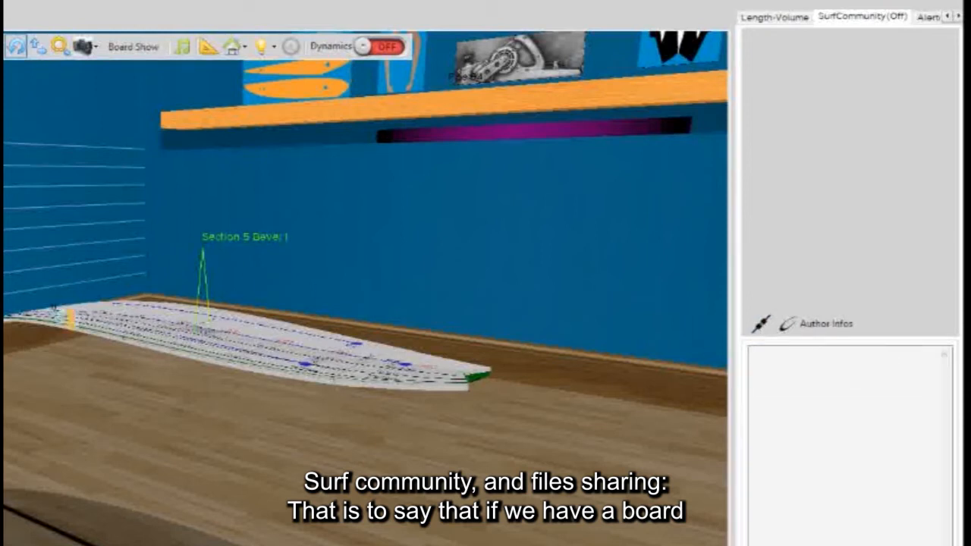
left_click_drag(347, 251, 690, 295)
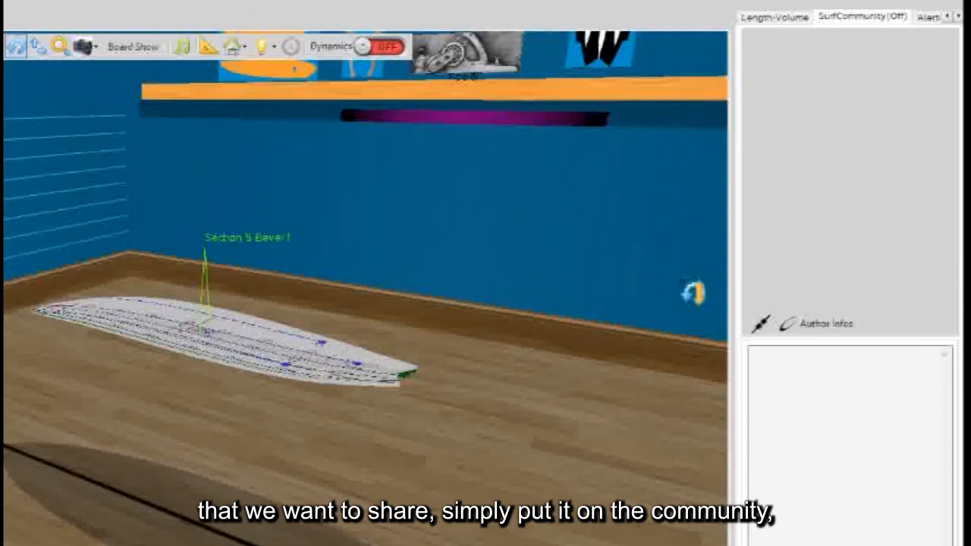
left_click_drag(481, 256, 245, 340)
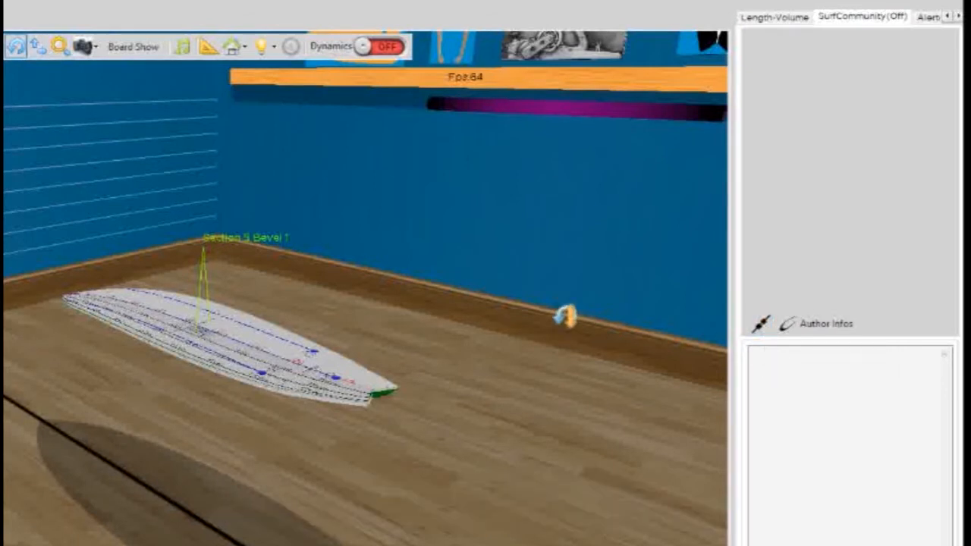
- Review the software's alerts by category (messages, warnings and errors) and clear the message list
left_click(958, 16)
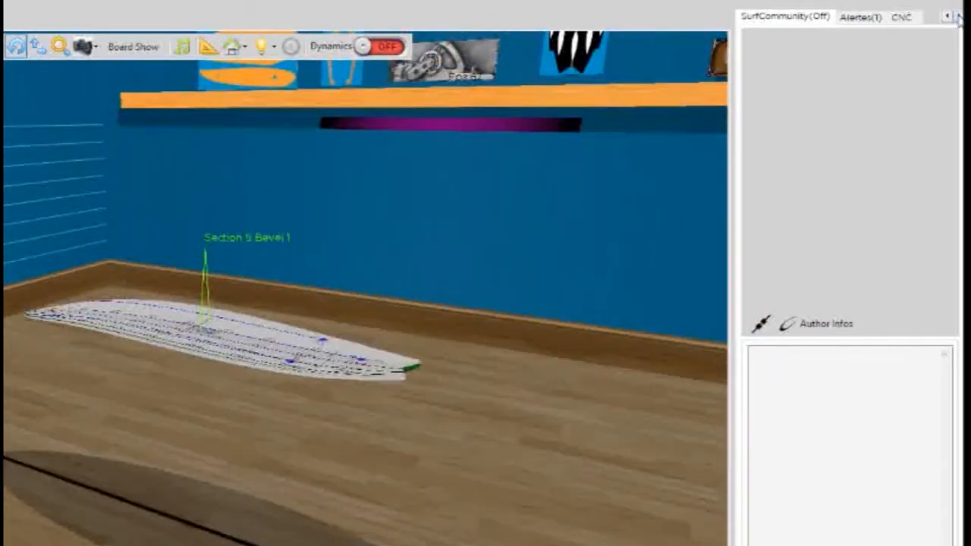
left_click(862, 16)
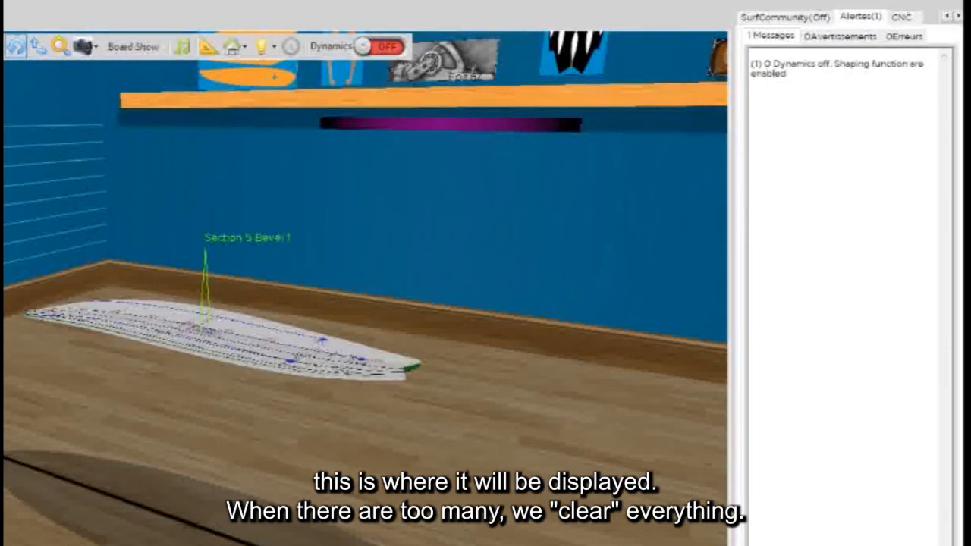
left_click(842, 38)
left_click(794, 38)
left_click(822, 38)
left_click(904, 38)
left_click(842, 38)
left_click(793, 38)
left_click(842, 38)
left_click(892, 40)
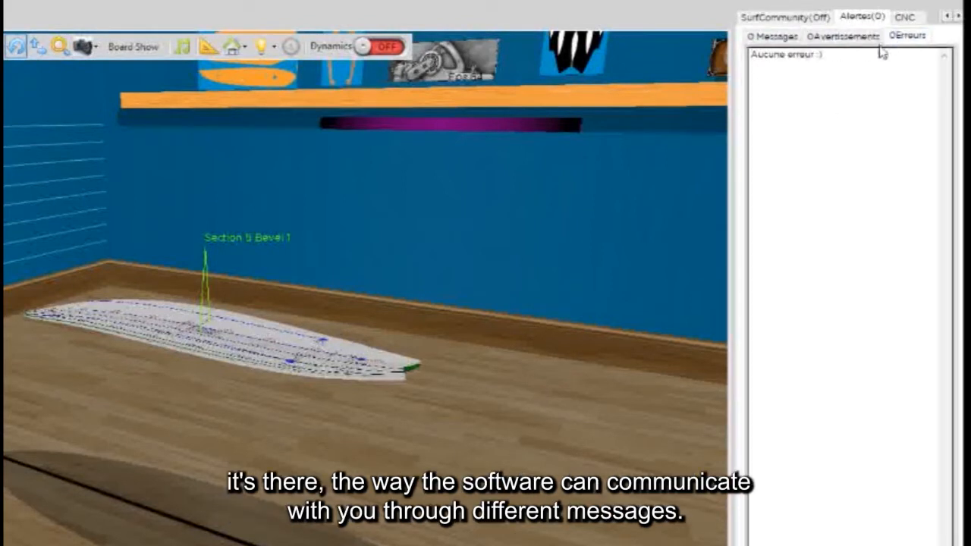
- Open the CNC settings and show the Rail Tribord in CNC 3D, accepting the G-code rebuild with Z safe at 33 mm
left_click(905, 17)
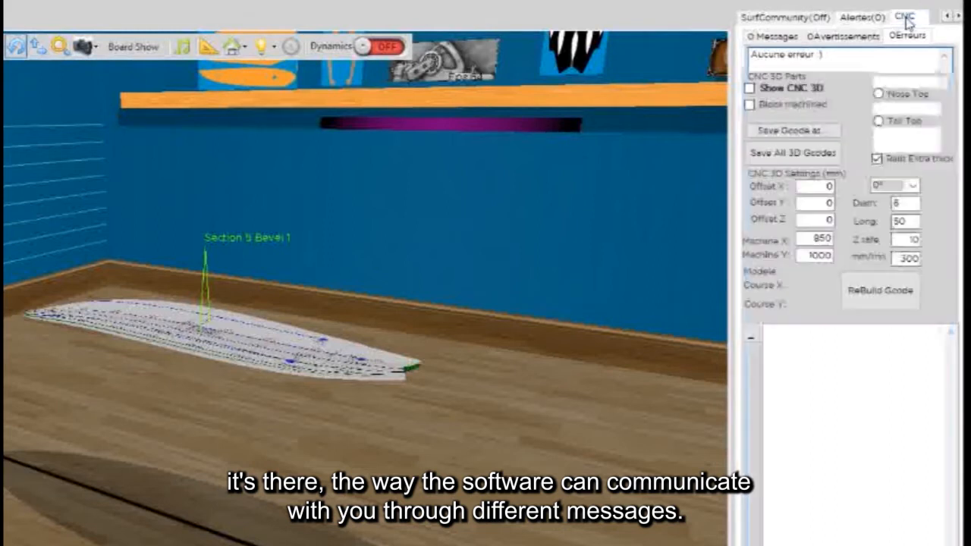
left_click_drag(461, 309, 395, 349)
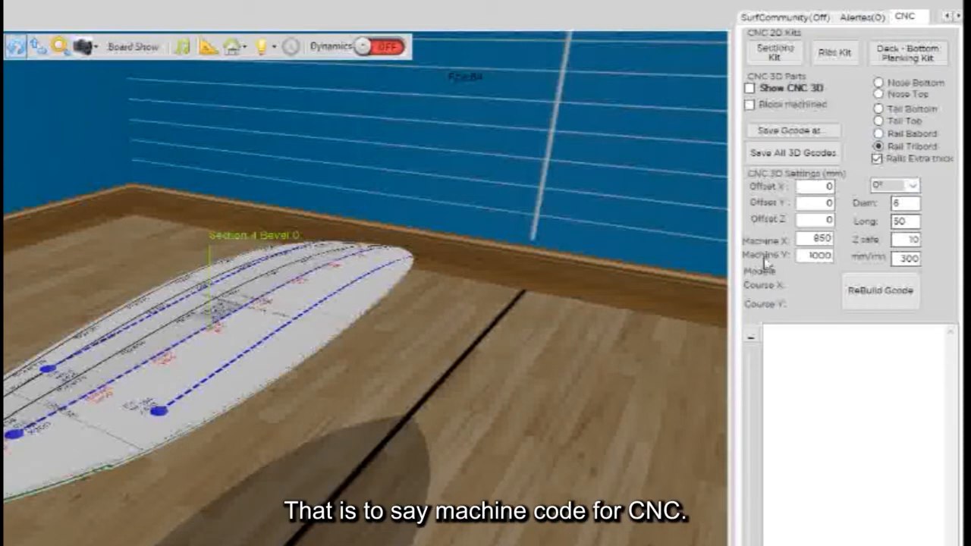
scroll(285, 357, "up", 3)
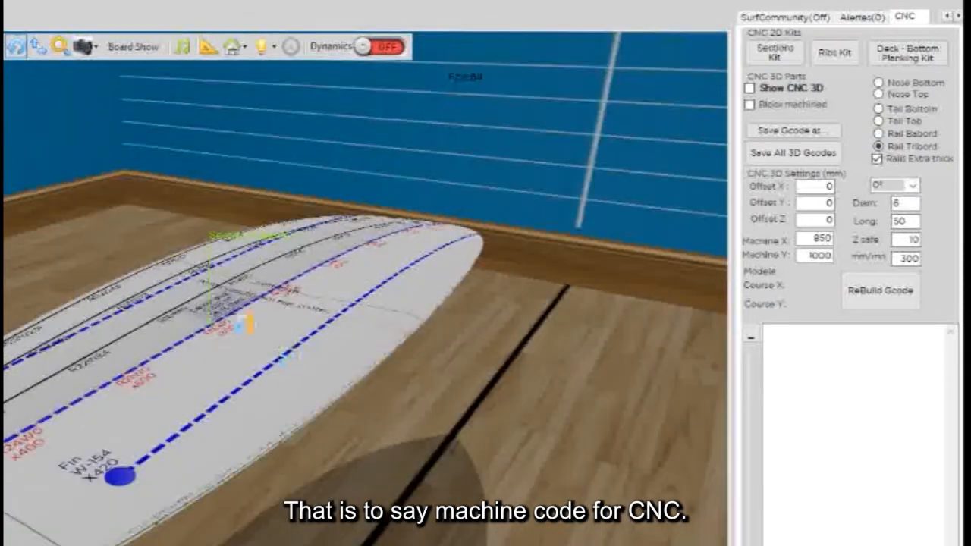
left_click_drag(550, 393, 509, 498)
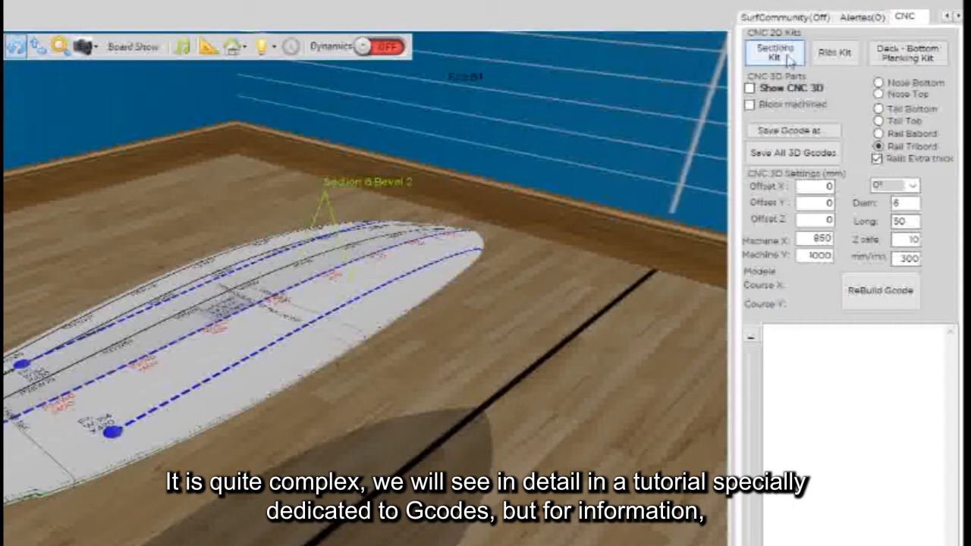
left_click(750, 89)
key("Return")
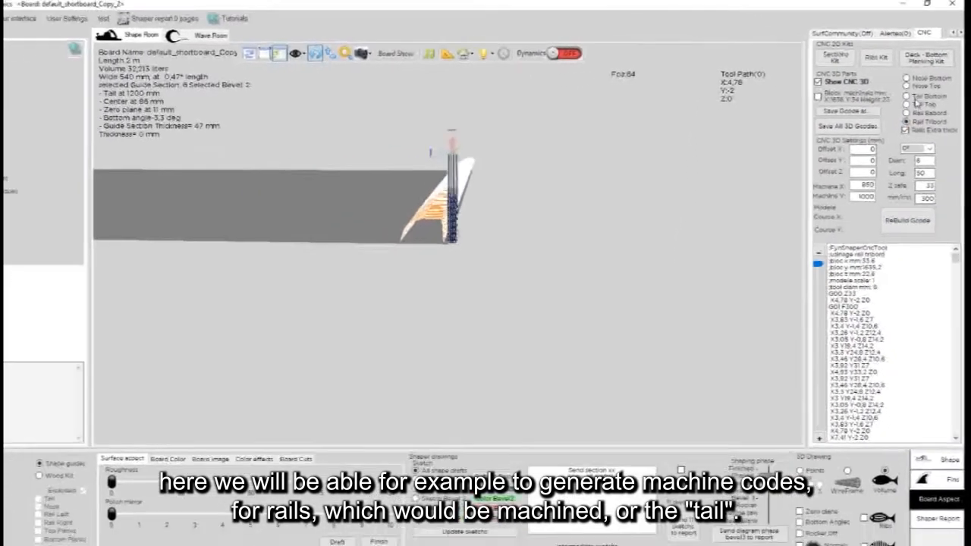
- Generate the Tail Bottom G-code with Z safe adjusted to 56 mm and advance the tool path to about halfway
left_click(879, 109)
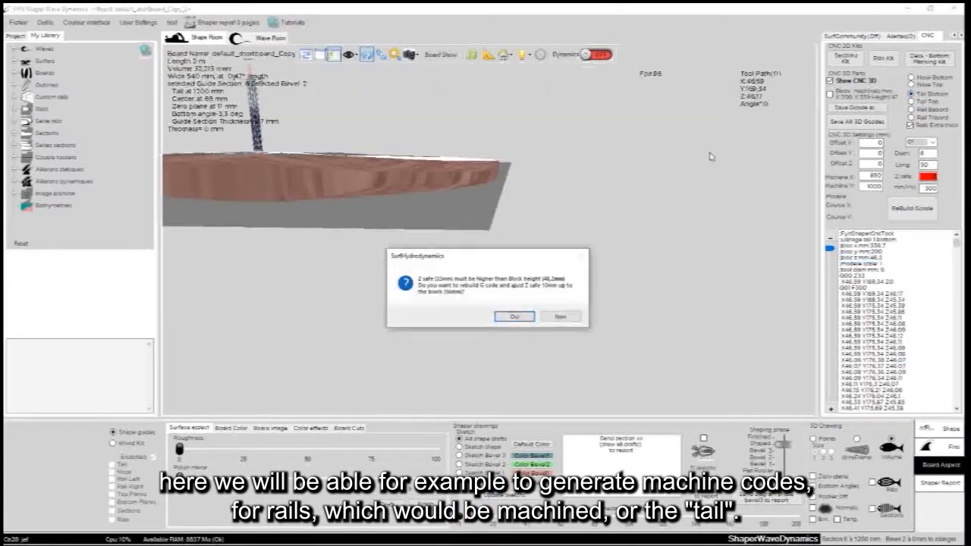
left_click(513, 317)
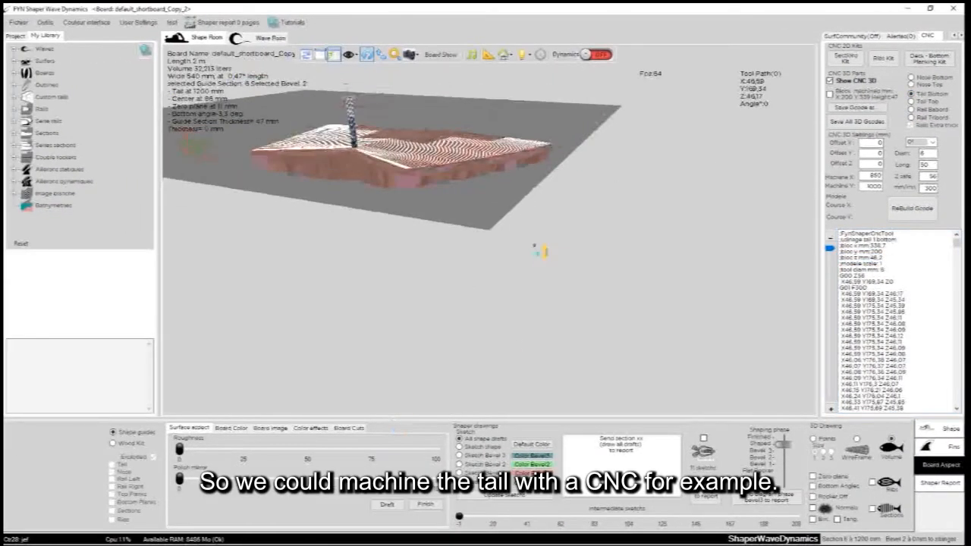
left_click_drag(832, 257, 830, 307)
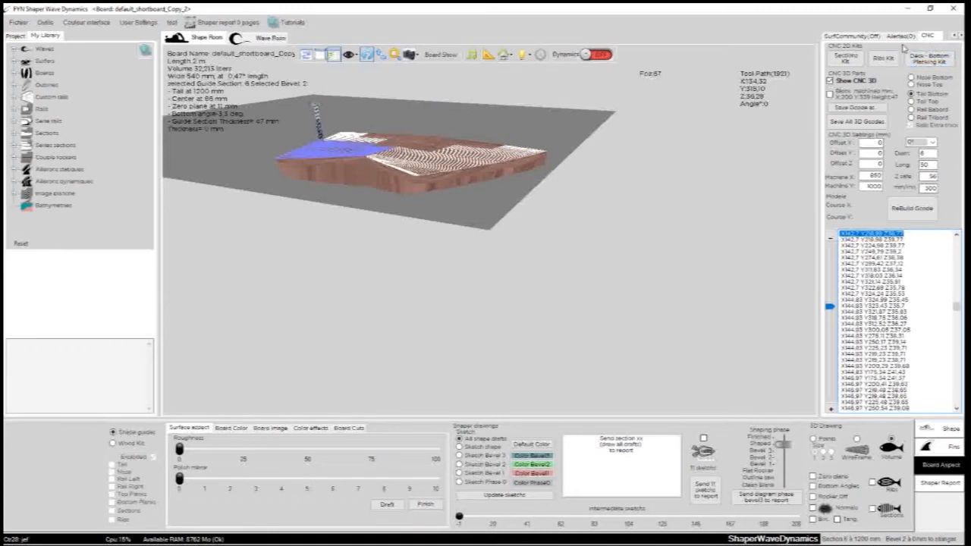
- Build the G-code for the sections kit, close the kit window and turn off the CNC 3D display
left_click(851, 63)
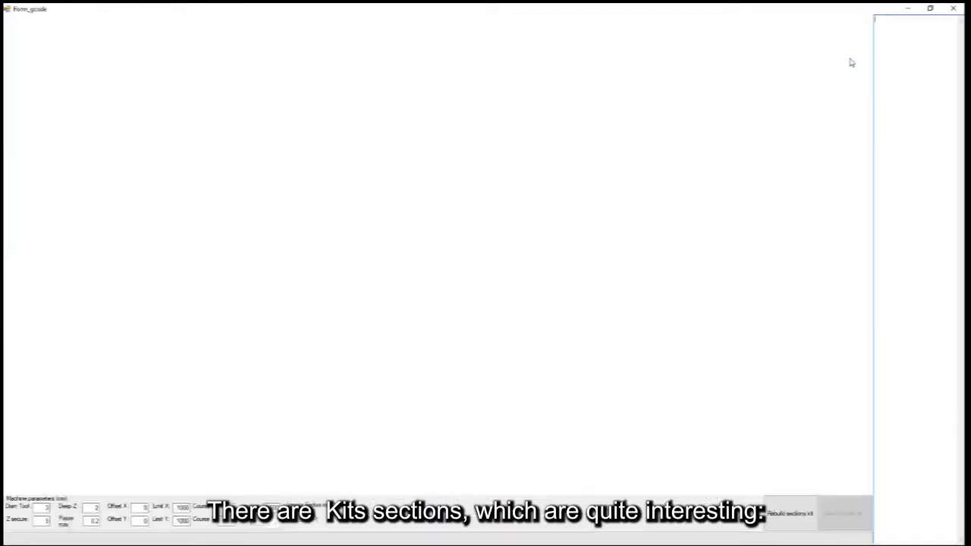
left_click(789, 516)
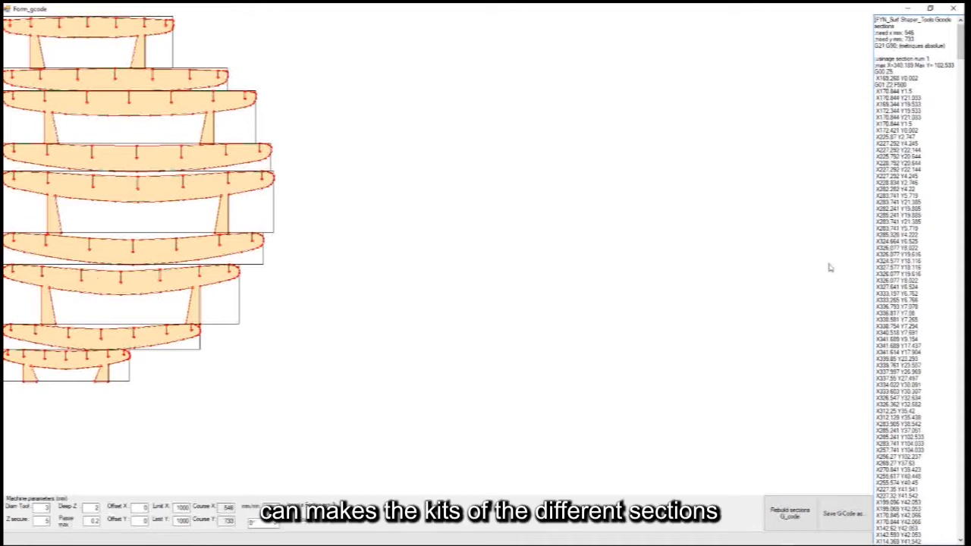
left_click(954, 8)
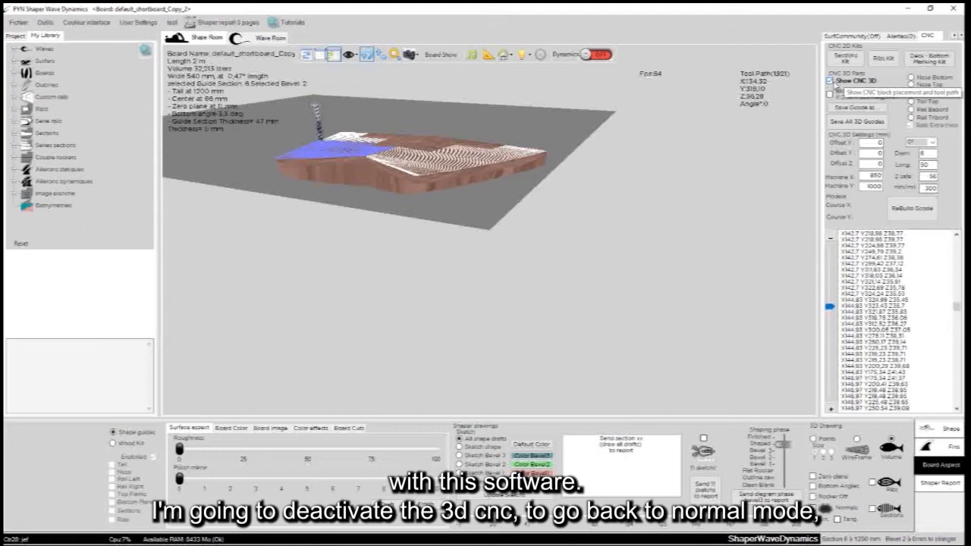
left_click(830, 80)
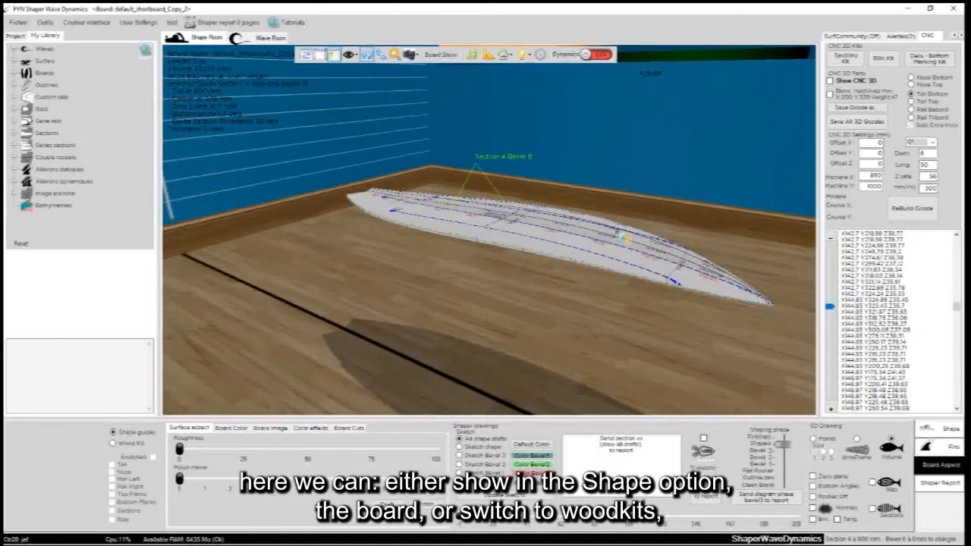
- Display the board as an exploded wood kit with tail, nose, both rails, top and bottom planks, sections and ribs
left_click(113, 443)
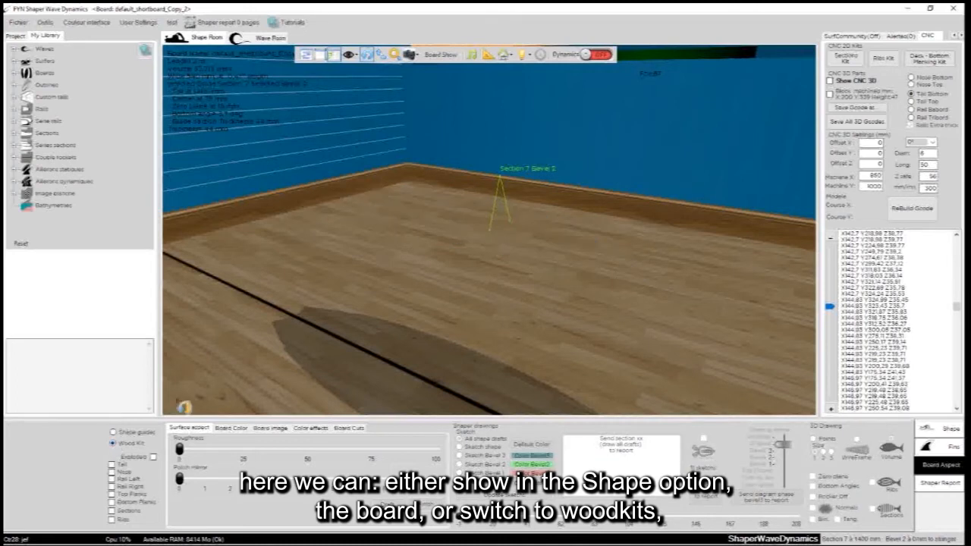
left_click(111, 464)
left_click(112, 471)
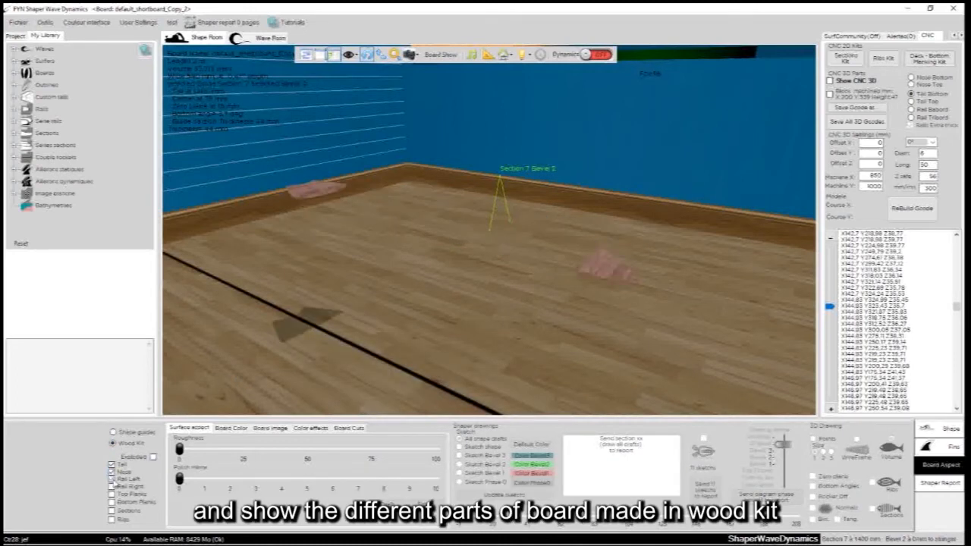
left_click(112, 486)
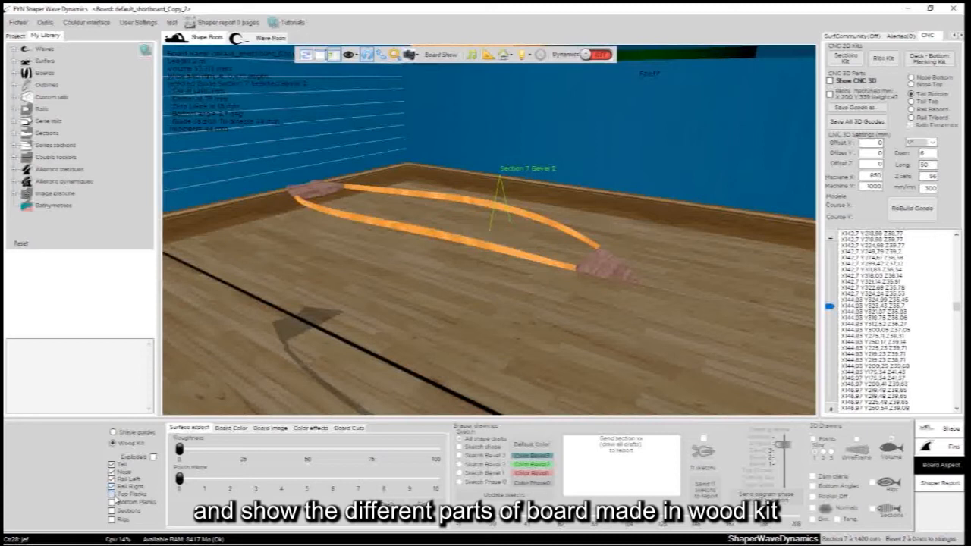
left_click(113, 494)
left_click(111, 502)
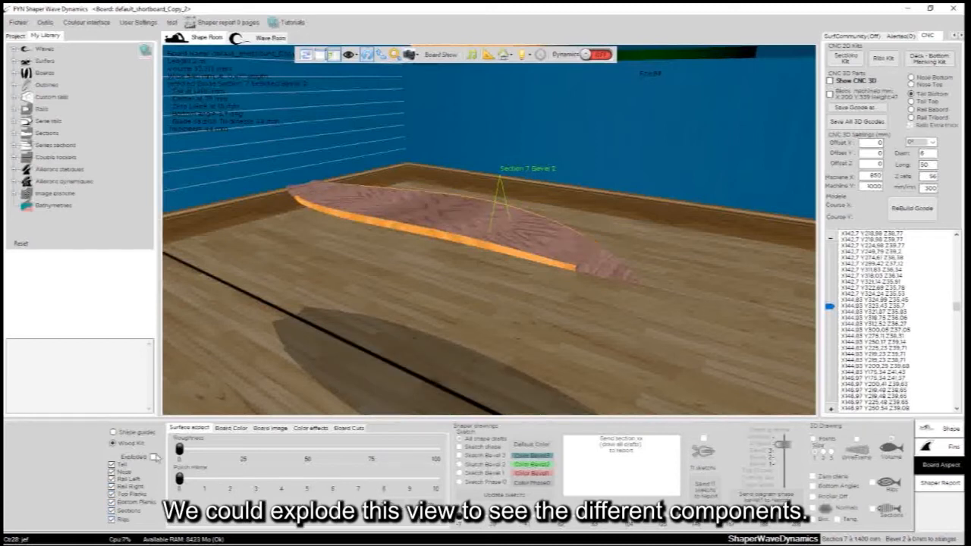
left_click(154, 458)
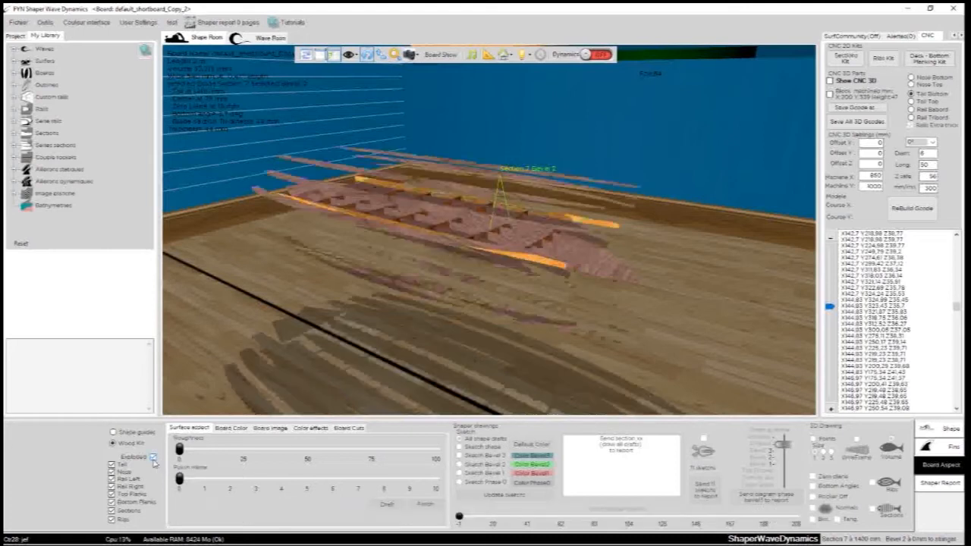
- Review the exploded wood kit and the STL export options for board, nose, tail, sections, bevels, rails and planks
left_click_drag(620, 186, 672, 262)
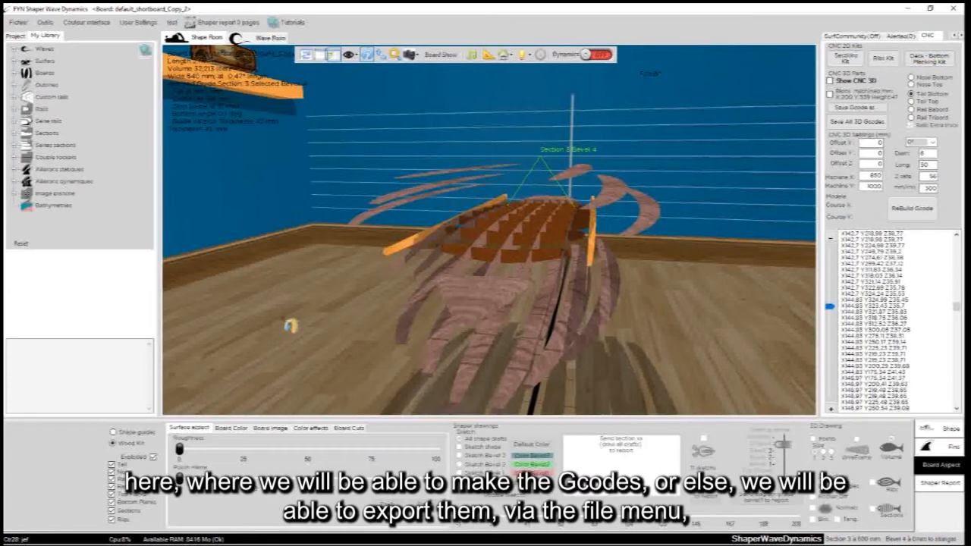
left_click_drag(463, 302, 464, 308)
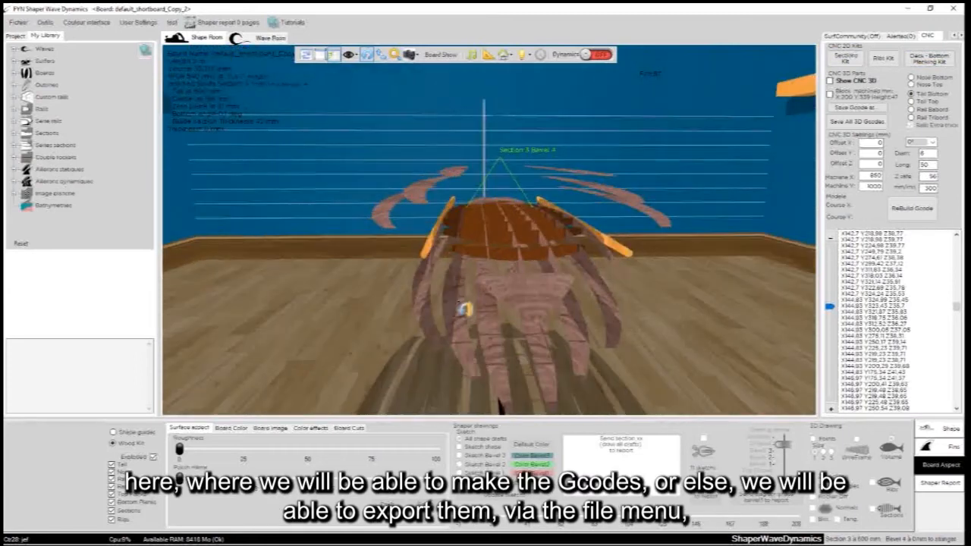
left_click(17, 23)
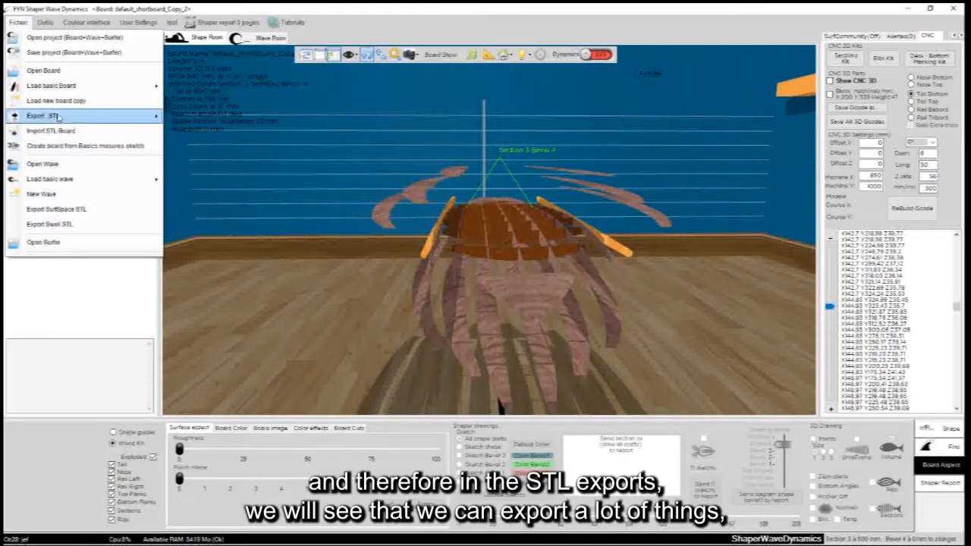
mouse_move(71, 116)
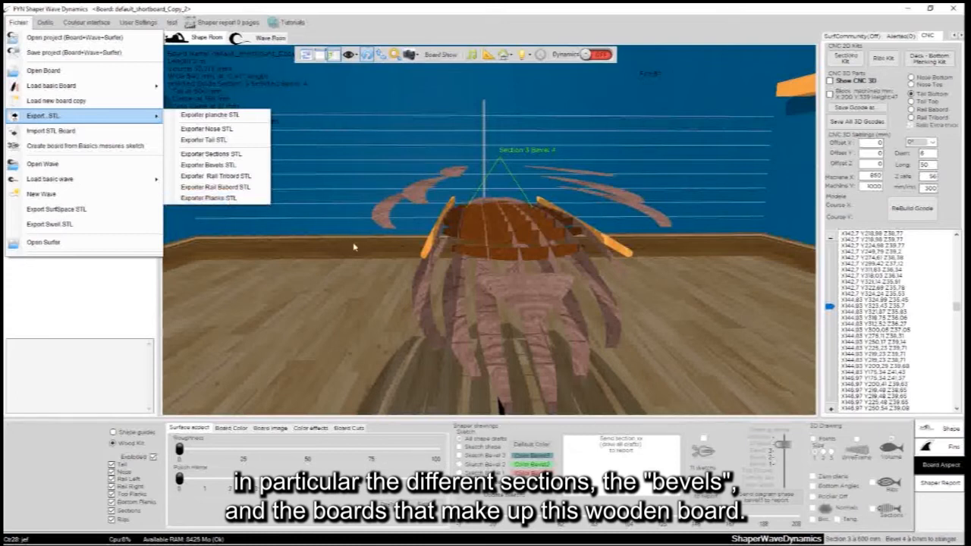
left_click(230, 199)
- Switch the board display from the wood kit to shape guides and view it in the Finished phase
left_click(119, 434)
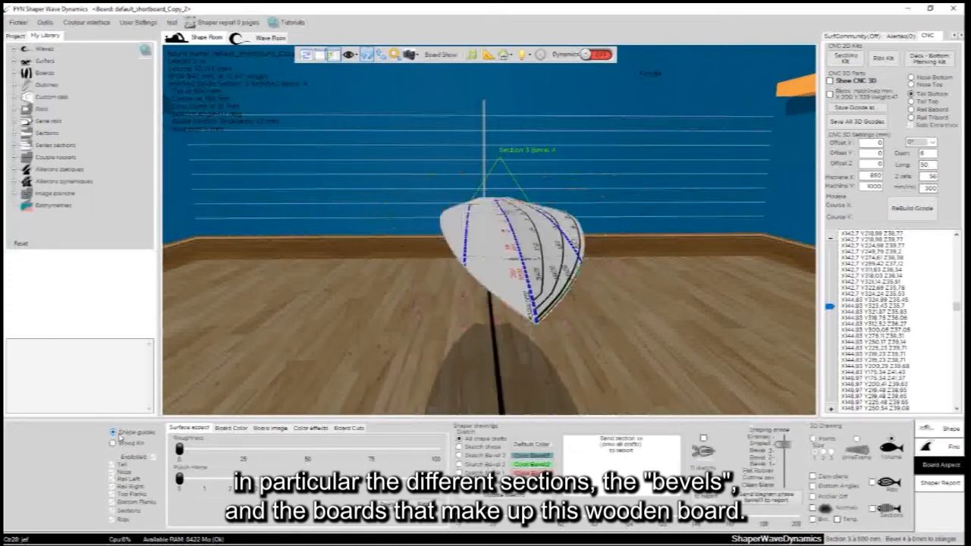
left_click_drag(604, 255, 360, 252)
left_click_drag(605, 230, 592, 326)
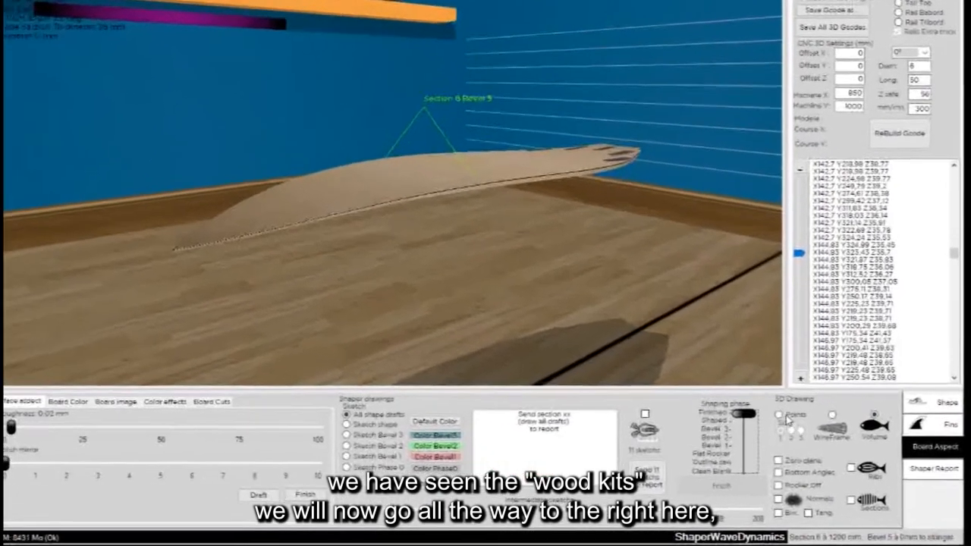
- Compare the board's points display at sizes 3 and 1 with its volume display, ending on size 1 points
left_click(812, 439)
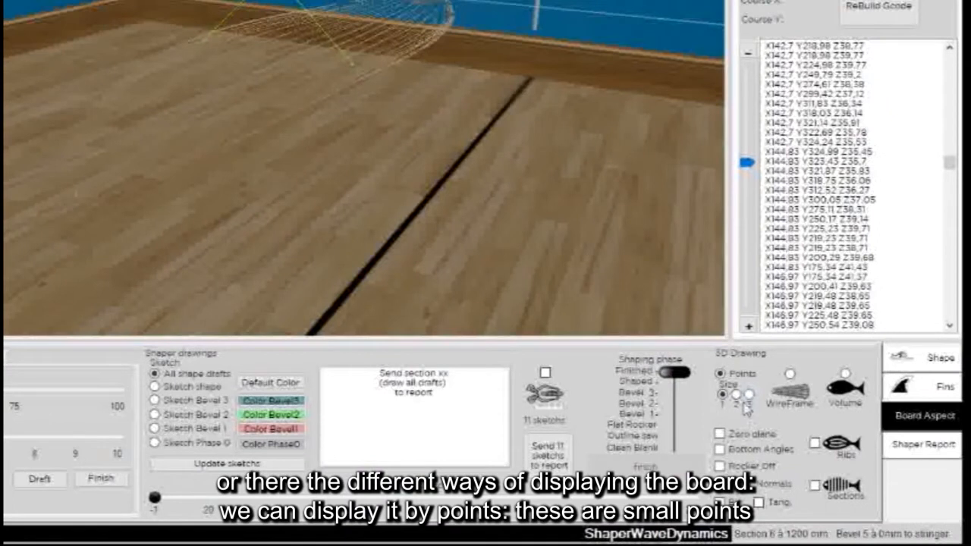
left_click(748, 395)
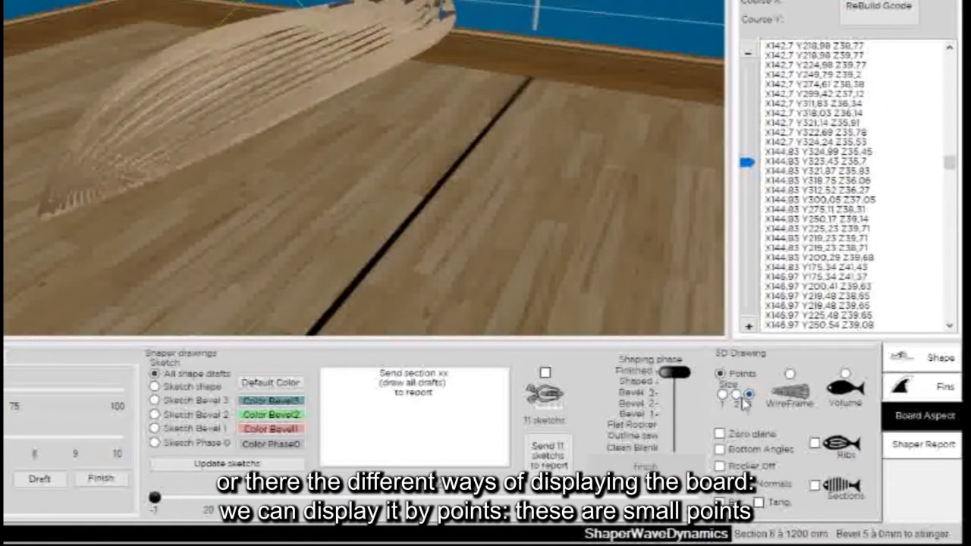
left_click(724, 395)
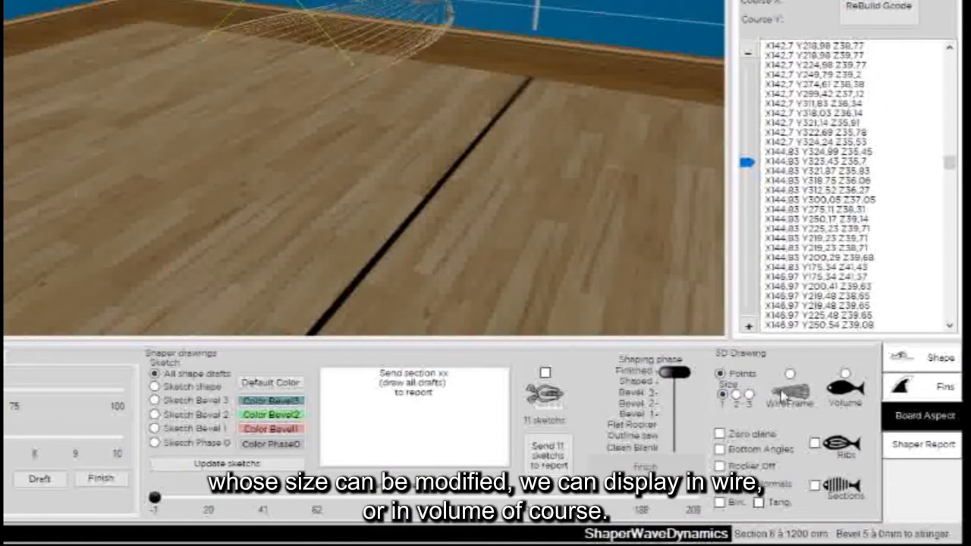
left_click(845, 373)
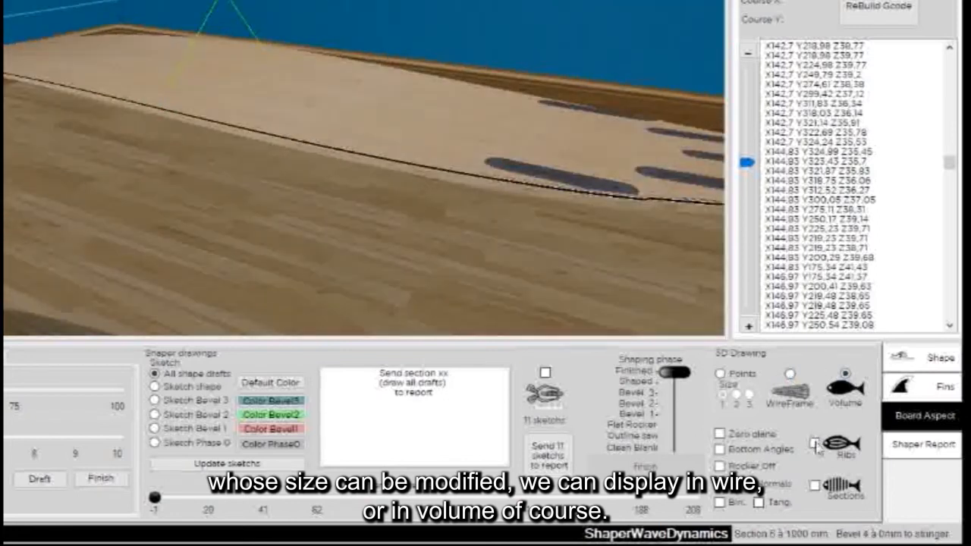
left_click(728, 377)
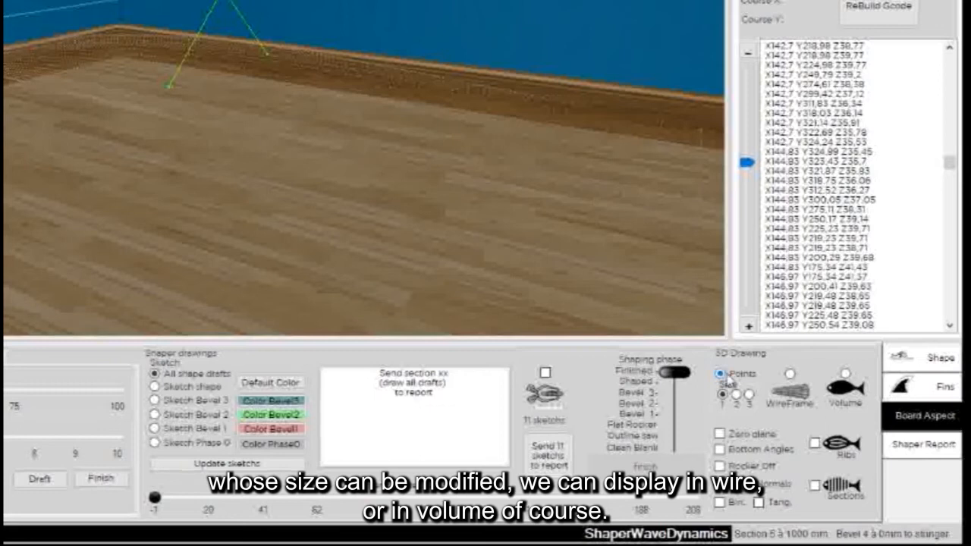
- Show the ribs and the sections on the points display, separately and combined as a complete plank structure
left_click(815, 443)
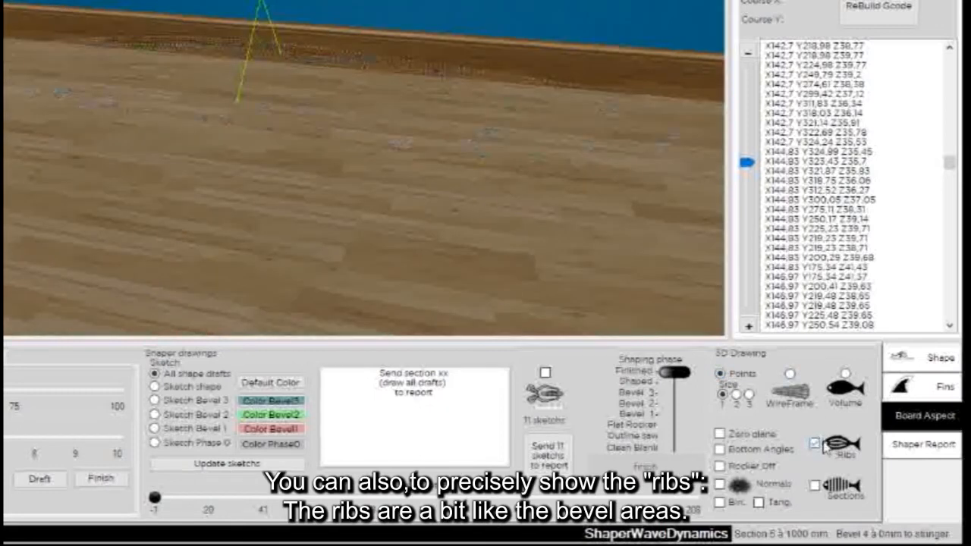
left_click_drag(15, 149, 486, 38)
left_click_drag(364, 201, 670, 310)
left_click(815, 444)
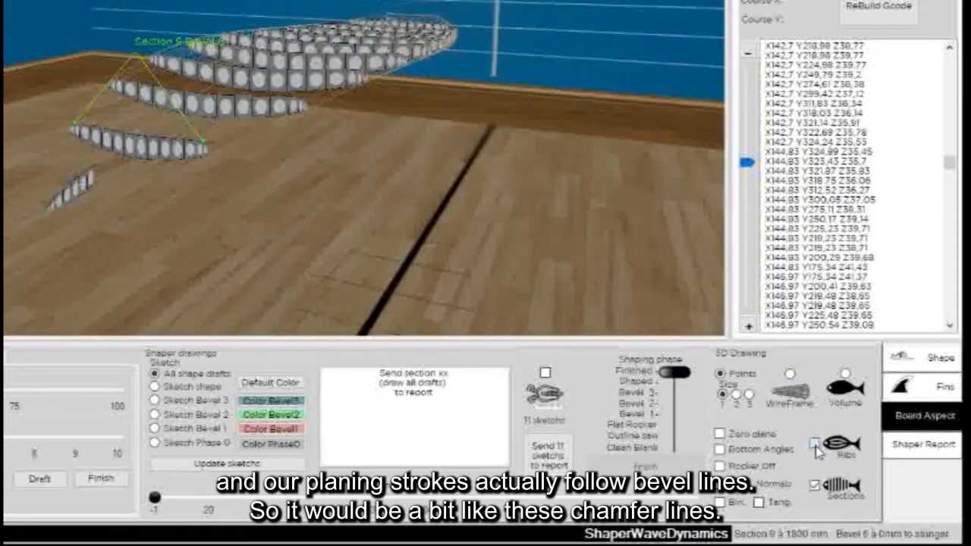
left_click(814, 486)
left_click_drag(455, 189, 284, 214)
scroll(337, 91, "up", 5)
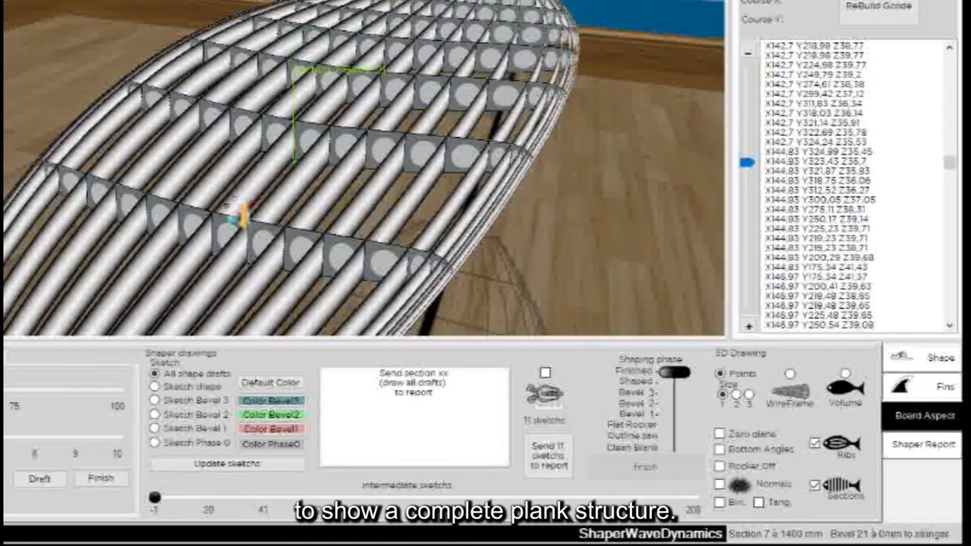
left_click_drag(550, 197, 717, 326)
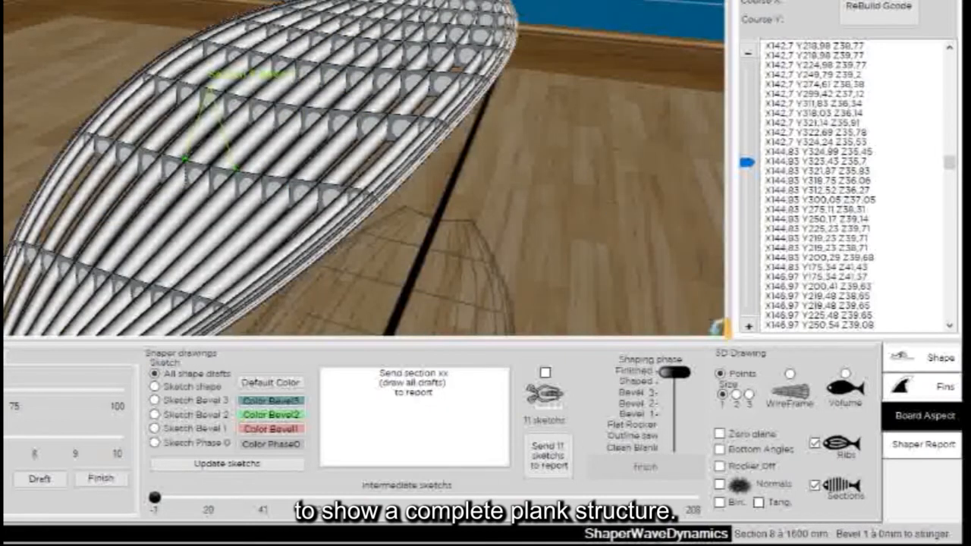
- Return the board to volume display without ribs or sections and set the shaping phase to Shaped
left_click(845, 374)
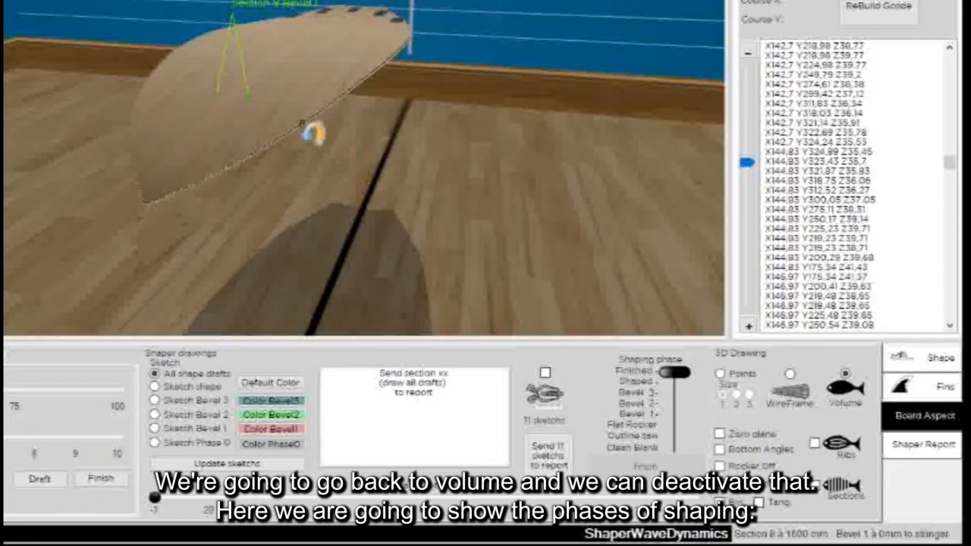
left_click_drag(281, 115, 351, 207)
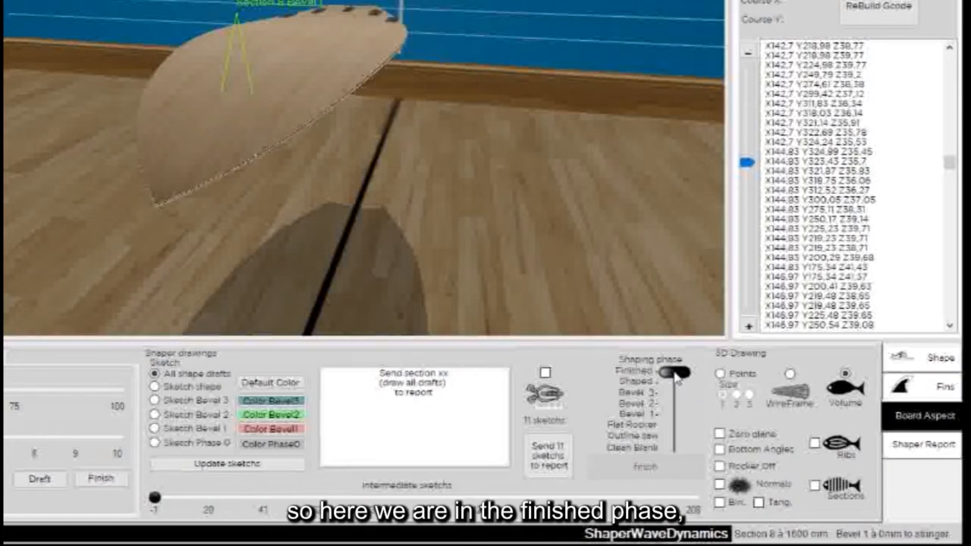
left_click_drag(675, 375, 676, 384)
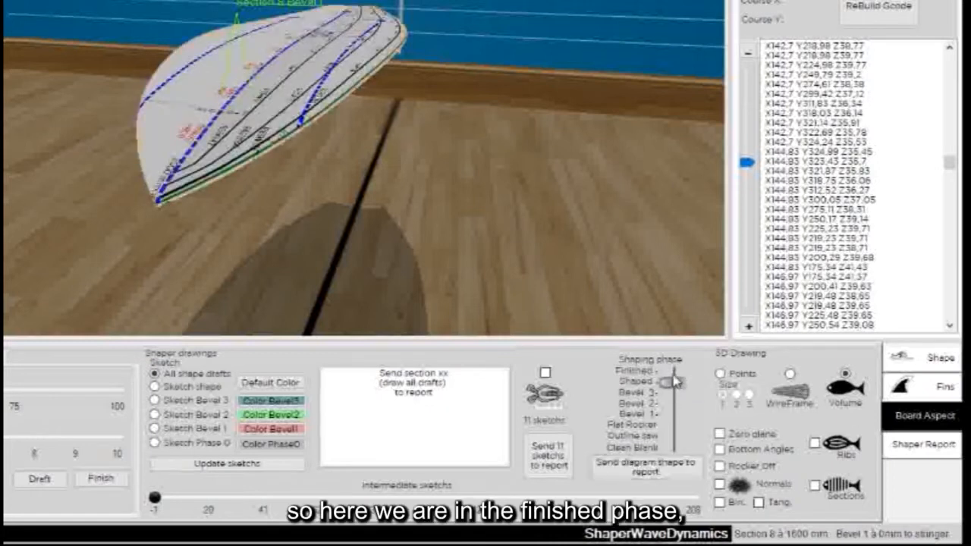
left_click_drag(445, 48, 246, 68)
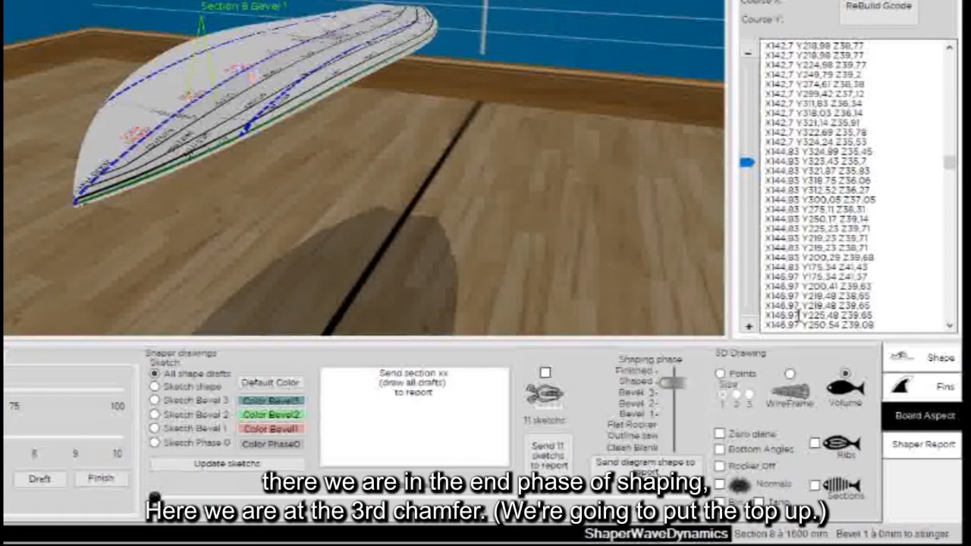
- Set the shaping phase to Bevel 3 and orient the board Top up
left_click_drag(674, 388, 672, 393)
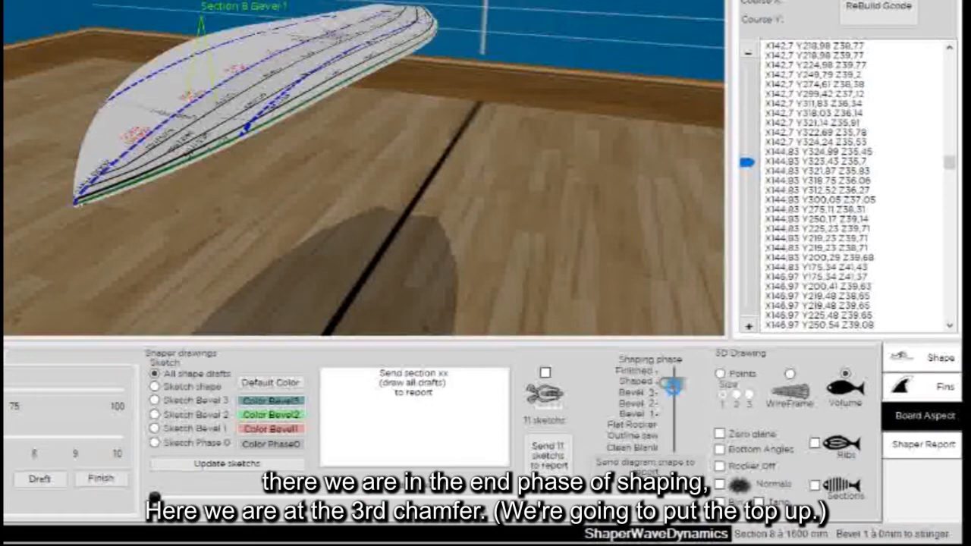
left_click_drag(455, 200, 386, 104)
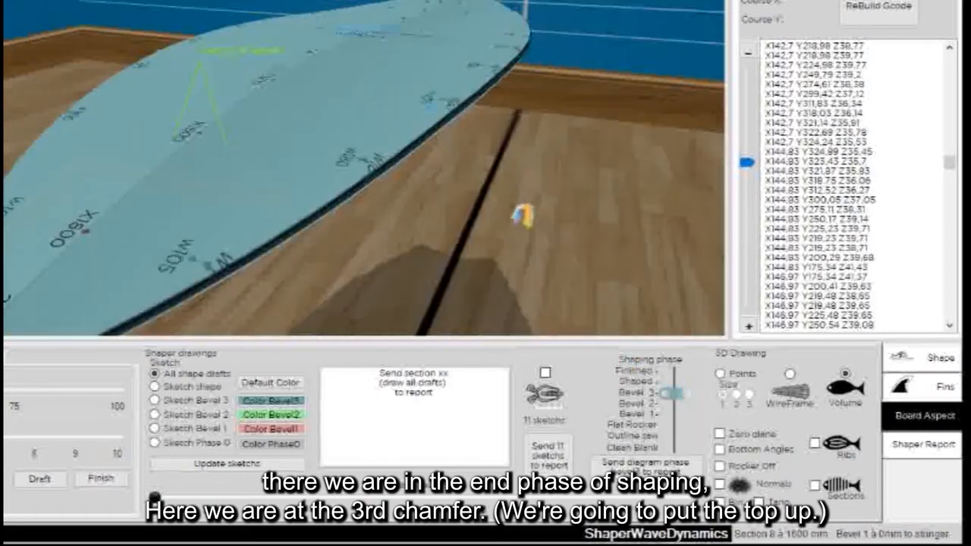
left_click_drag(520, 217, 425, 227)
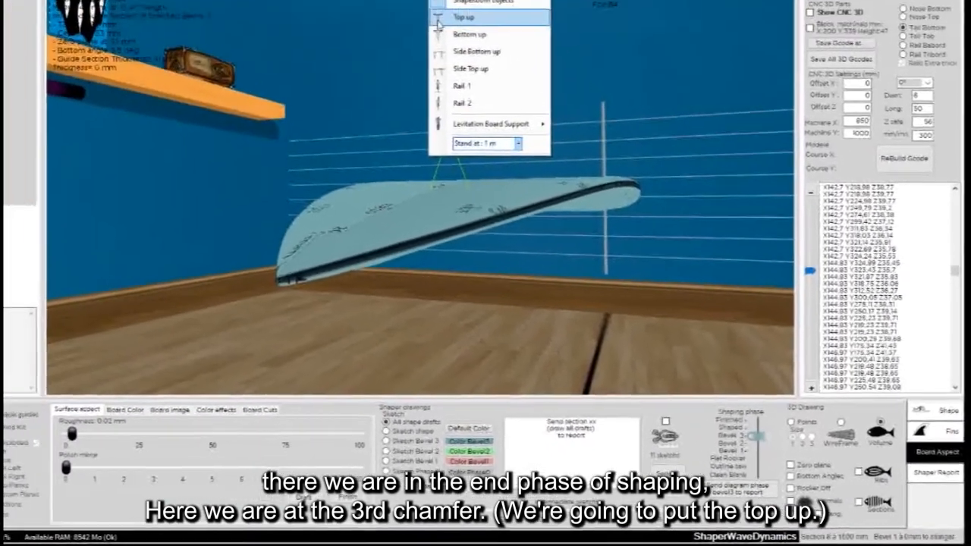
left_click(524, 129)
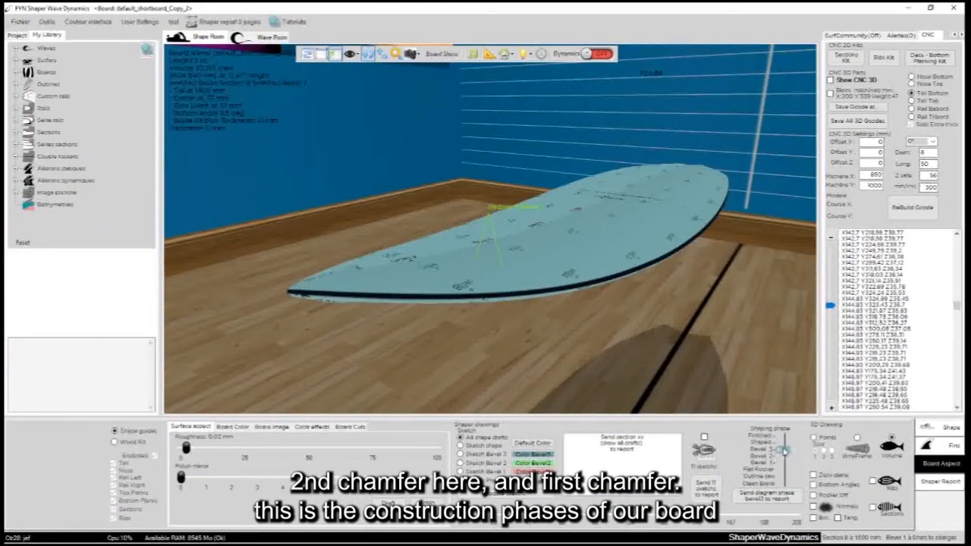
- Step the shaping phase through Bevel 2 to Bevel 1 and inspect the board from the tail
left_click_drag(786, 450, 787, 457)
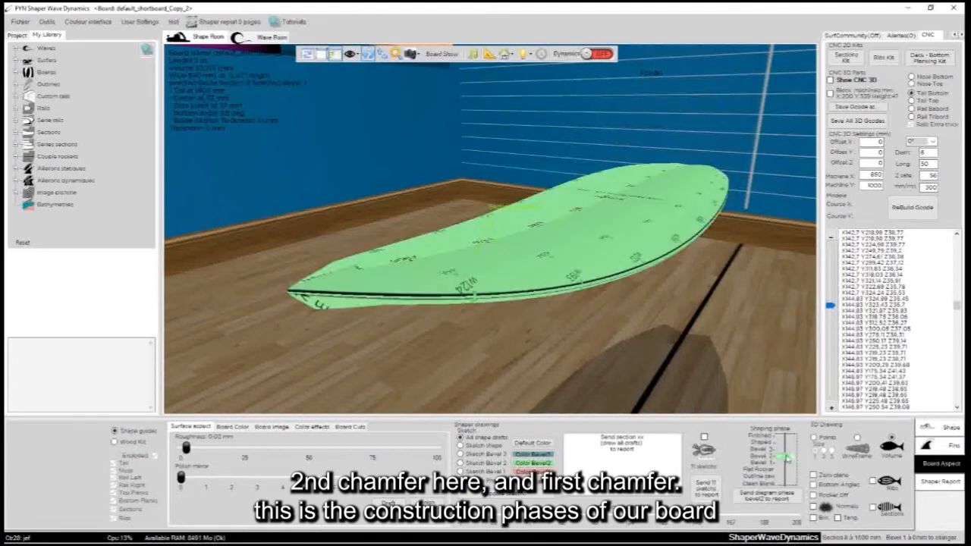
left_click(786, 463)
left_click_drag(493, 198, 209, 211)
left_click_drag(616, 226, 214, 180)
scroll(498, 303, "down", 5)
left_click_drag(497, 304, 537, 222)
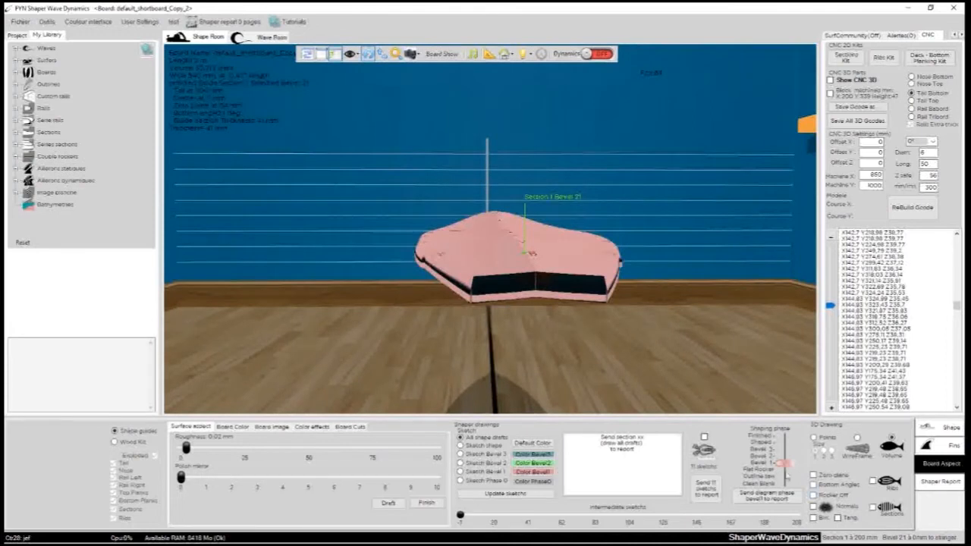
- Step the shaping phase through Flat Rocker, Outline saw and Clean Blank to view the early construction stages
left_click(785, 471)
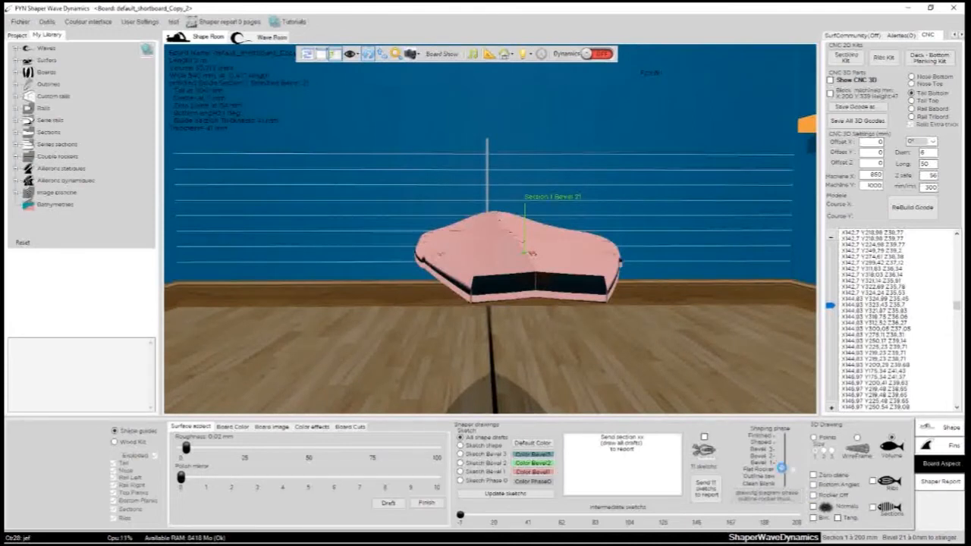
left_click_drag(406, 293, 600, 400)
left_click_drag(464, 198, 654, 316)
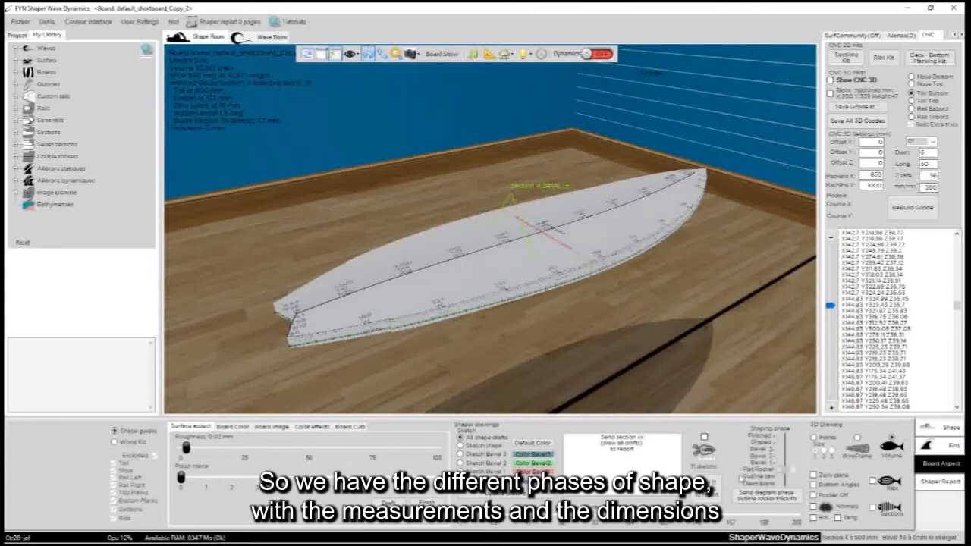
left_click(785, 480)
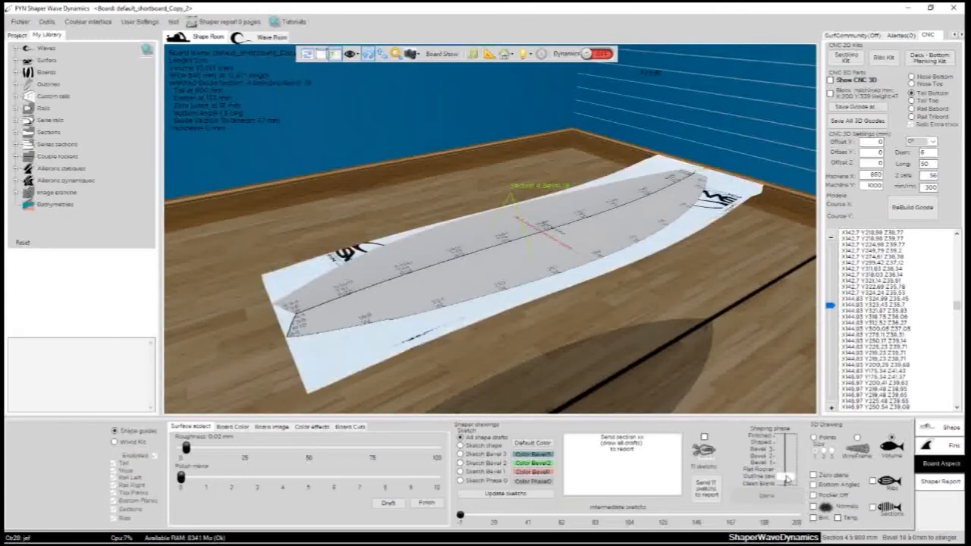
left_click(787, 484)
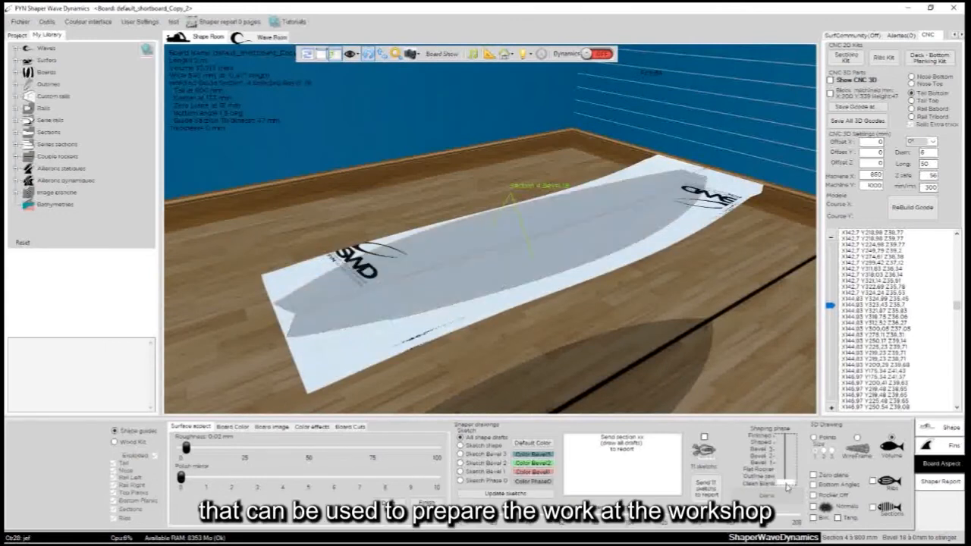
- Set the shaping phase back to Bevel 1 and display the 11 section sketches across the board
left_click_drag(787, 486, 787, 465)
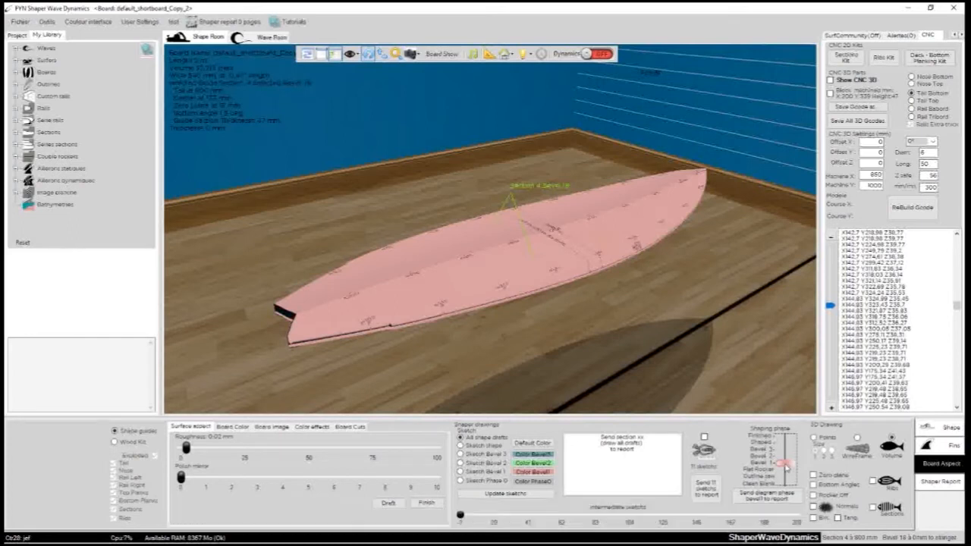
middle_click_drag(526, 253, 685, 317)
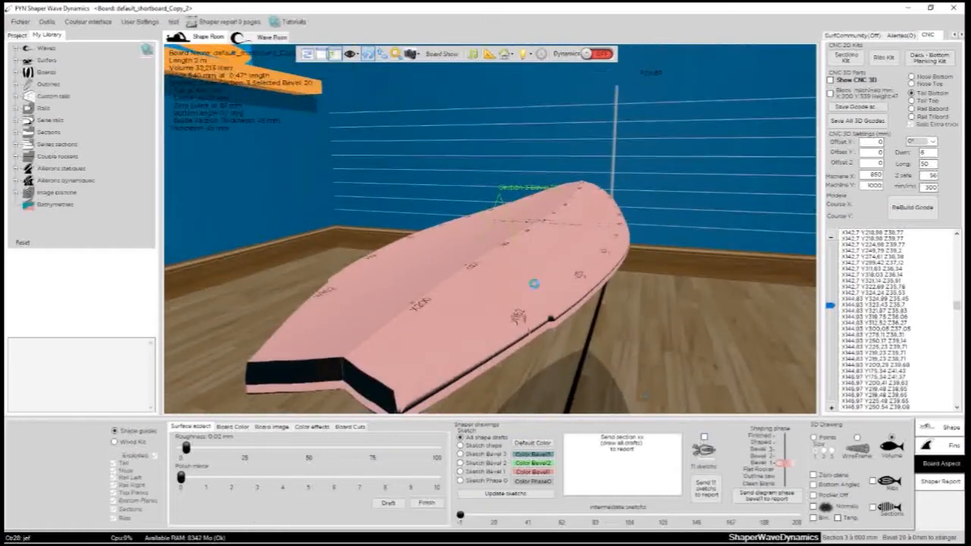
middle_click_drag(407, 289, 336, 308)
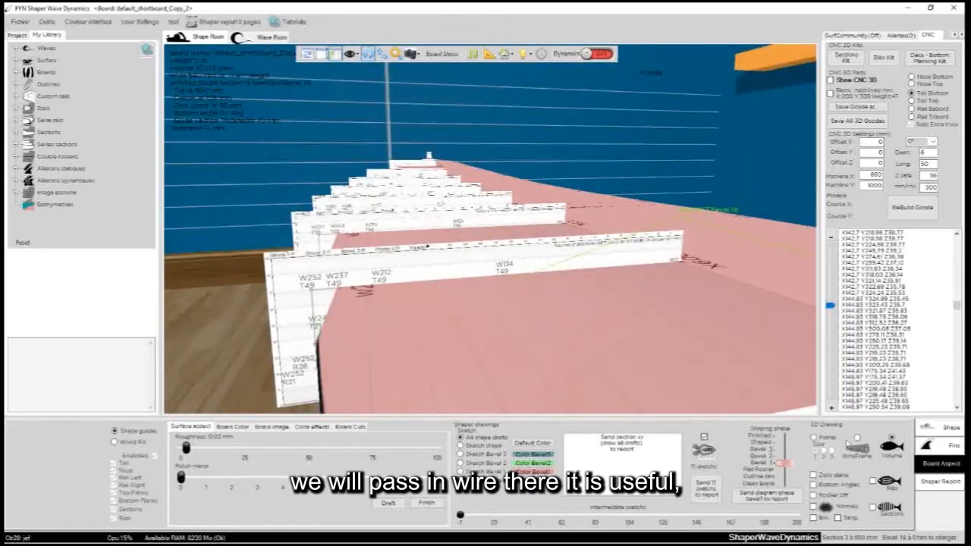
- Switch the board to wireframe and show the Sketch Phase 0 drawings up close
mouse_move(437, 335)
middle_mouse_down()
mouse_move(593, 325)
mouse_move(519, 333)
middle_mouse_up()
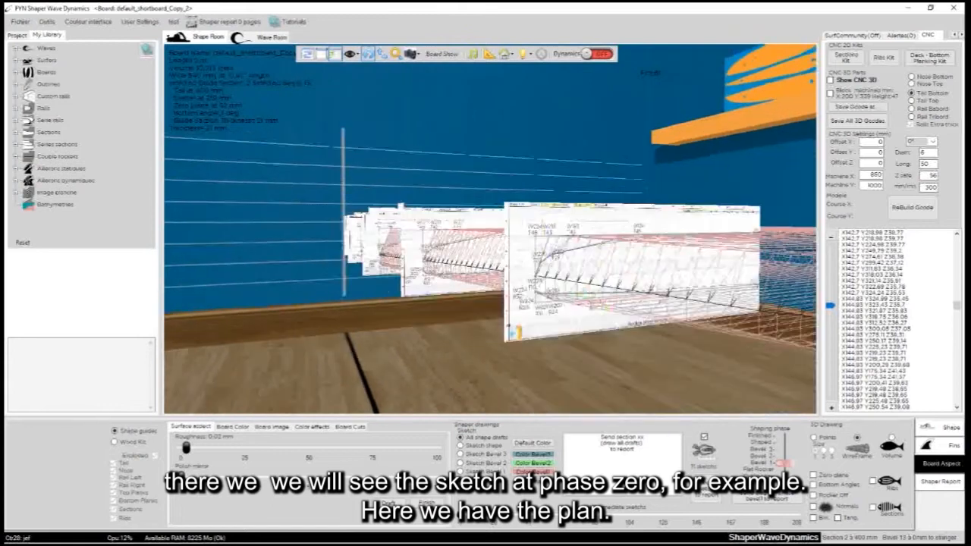
middle_click_drag(446, 341, 419, 346)
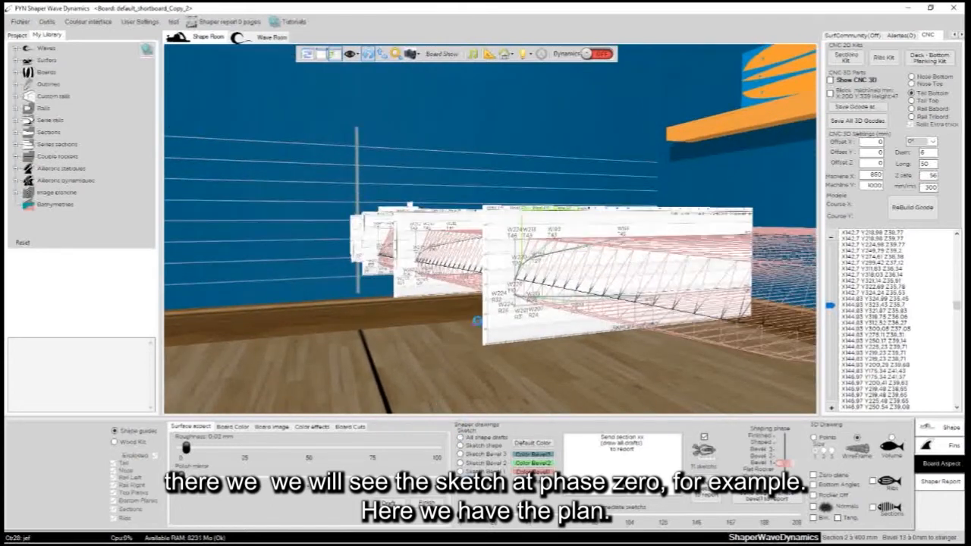
left_click(488, 332)
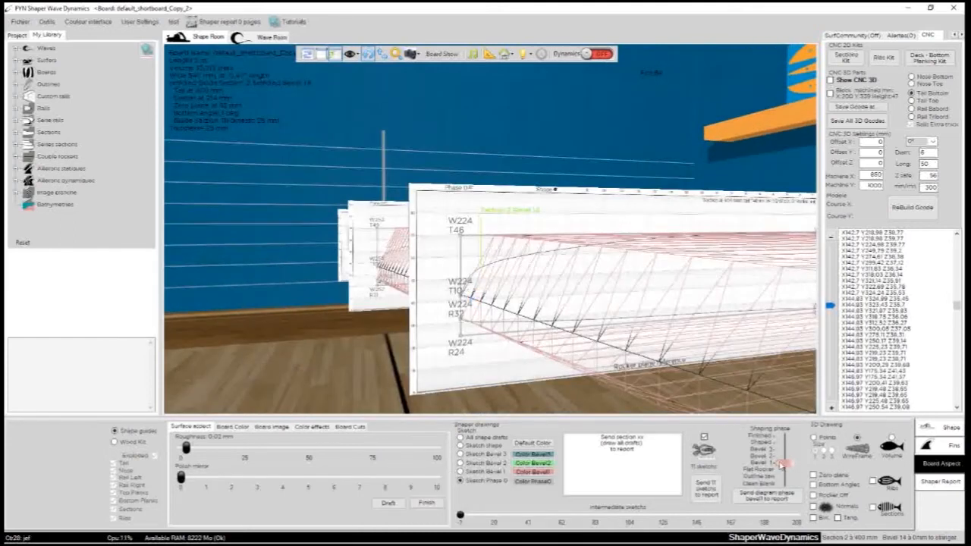
- Set the shaping phase to Flat Rocker, show all shape drafts on the section sketches and examine the chamfer dimensions
left_click(783, 470)
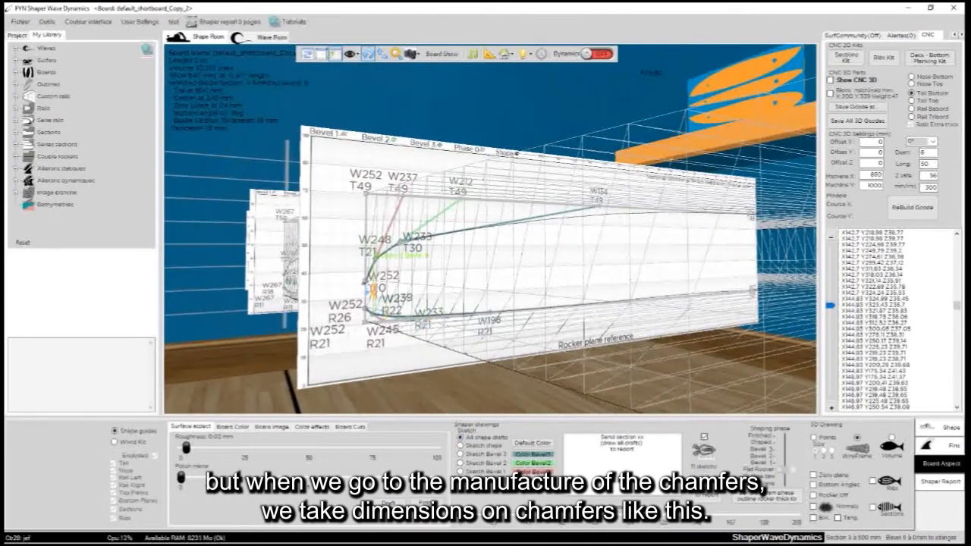
mouse_move(549, 302)
middle_mouse_down()
mouse_move(570, 238)
mouse_move(516, 223)
mouse_move(564, 357)
middle_mouse_up()
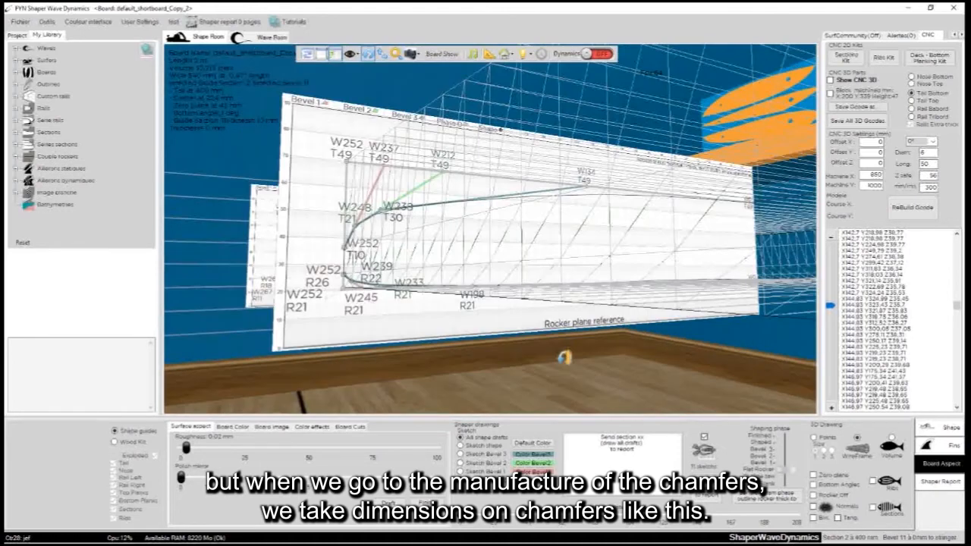
scroll(409, 196, "down", 3)
scroll(524, 142, "down", 2)
left_click_drag(524, 141, 440, 288)
scroll(536, 245, "down", 3)
left_click_drag(560, 144, 456, 296)
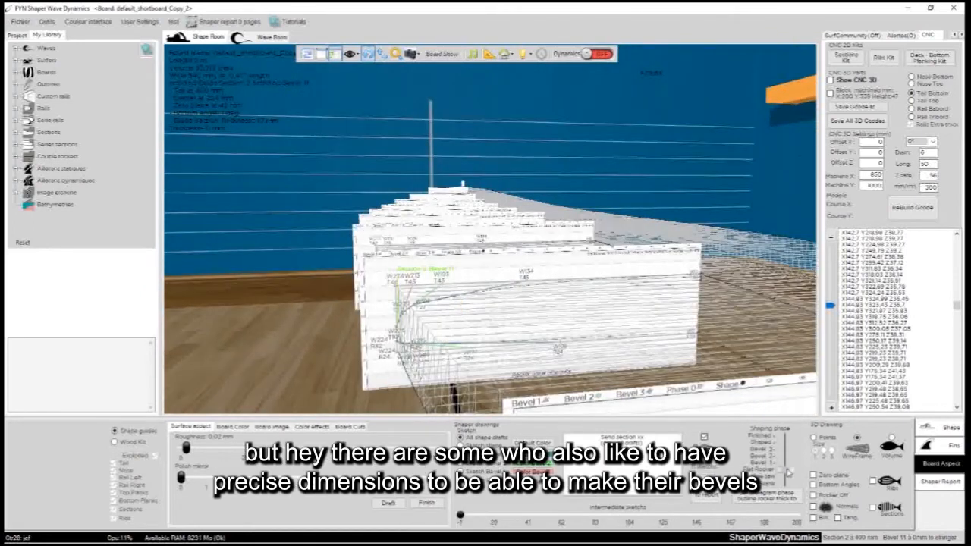
- Step the shaping phase through Bevel 2 and Bevel 3 to Shaped and view the wireframe board beside its section sketches
left_click(788, 472)
left_click(787, 459)
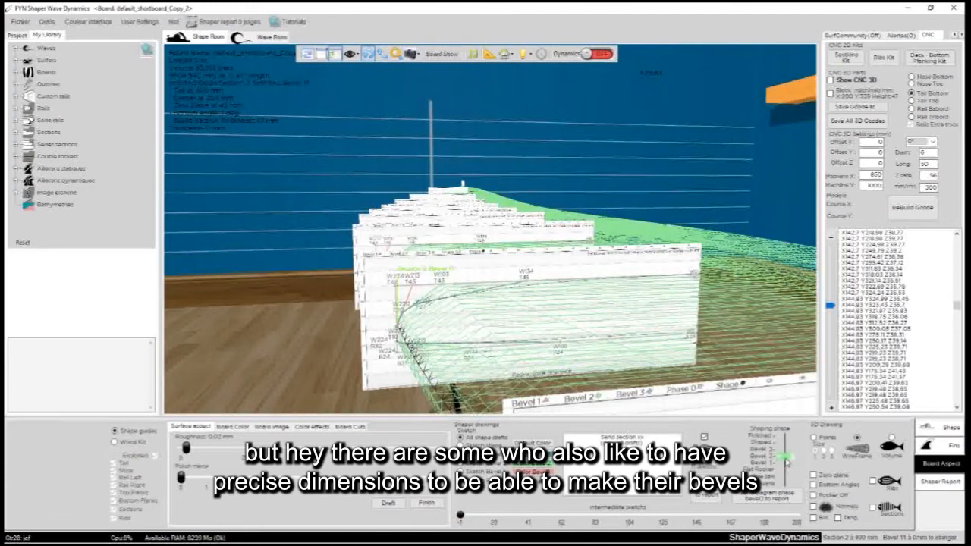
left_click(784, 451)
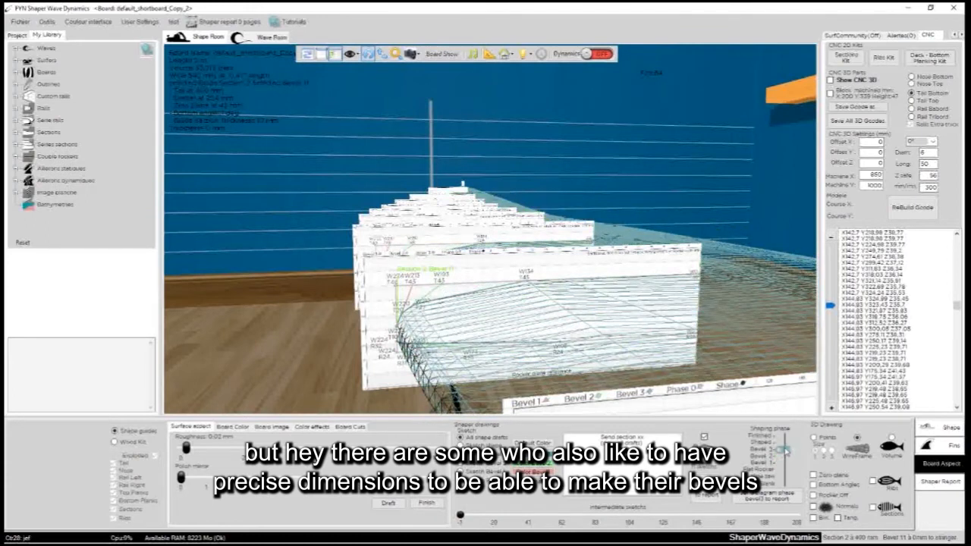
left_click(785, 443)
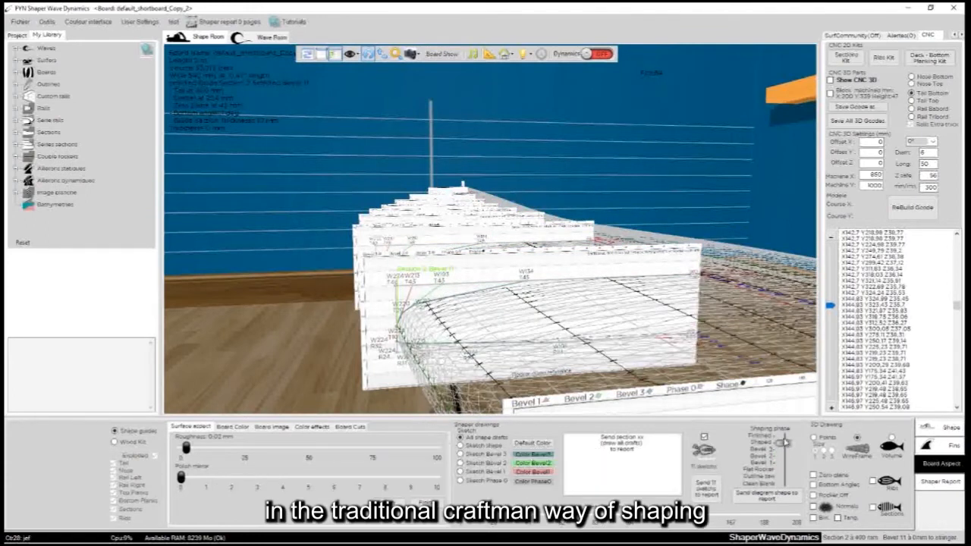
left_click_drag(682, 319, 576, 364)
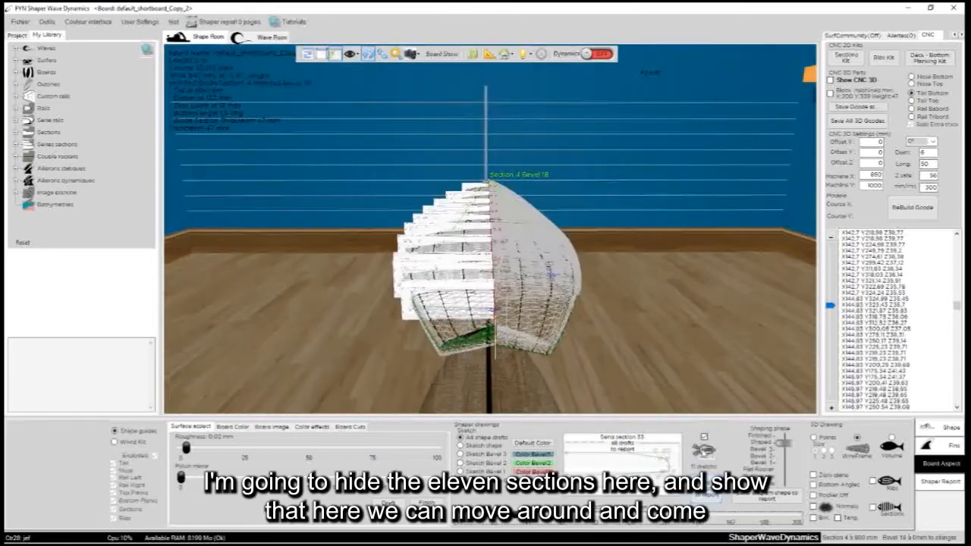
- Hide the 11 section sketches and move a single intermediate sketch along the board to section 57
left_click(704, 438)
left_click_drag(387, 310, 414, 241)
left_click_drag(531, 512, 557, 513)
scroll(430, 274, "up", 3)
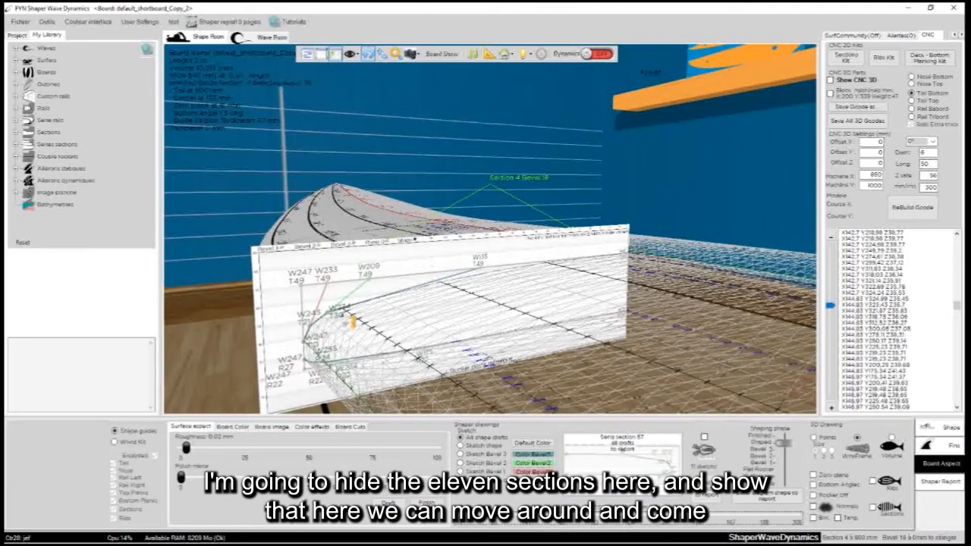
left_click_drag(433, 283, 410, 309)
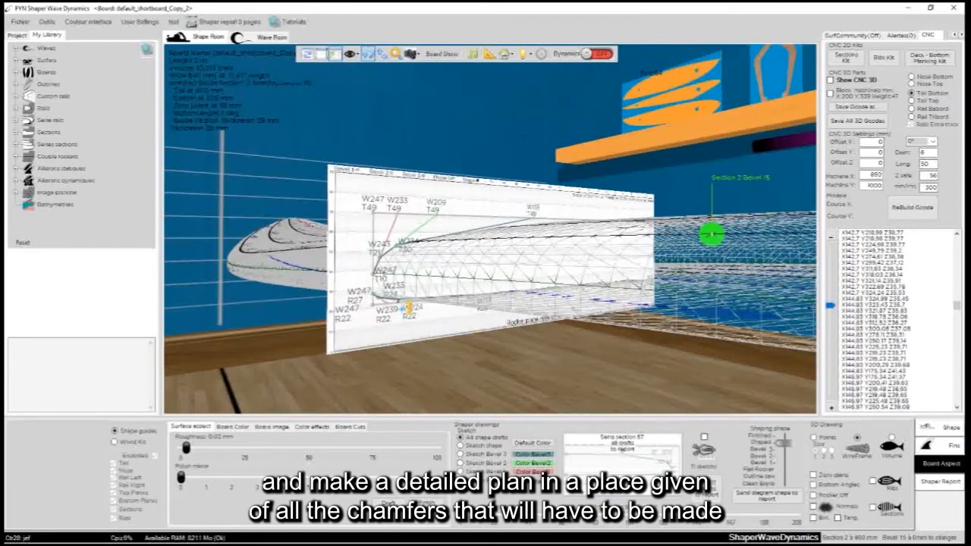
left_click_drag(462, 234, 578, 390)
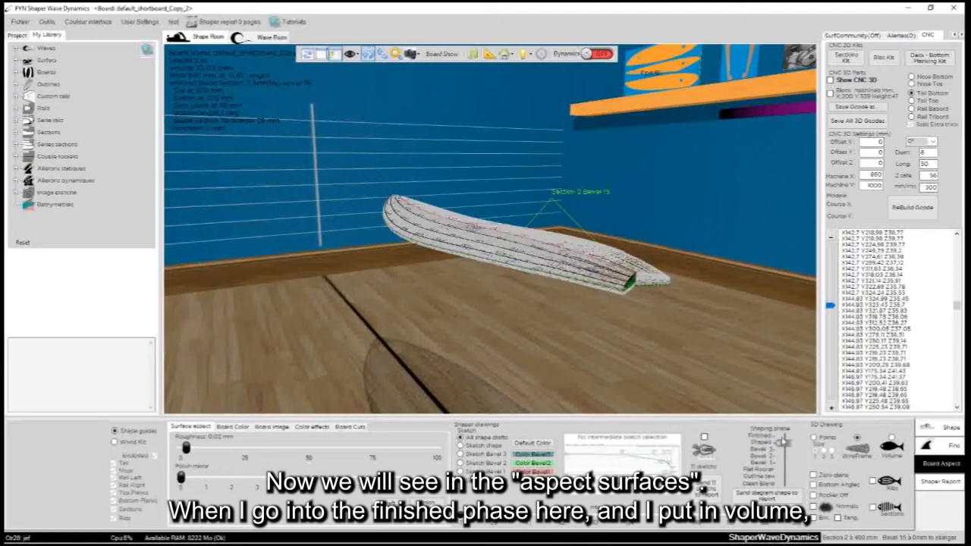
- Set the shaping phase to Finished and display the board as a volume, viewing its outer surface from several sides
left_click_drag(782, 442, 785, 438)
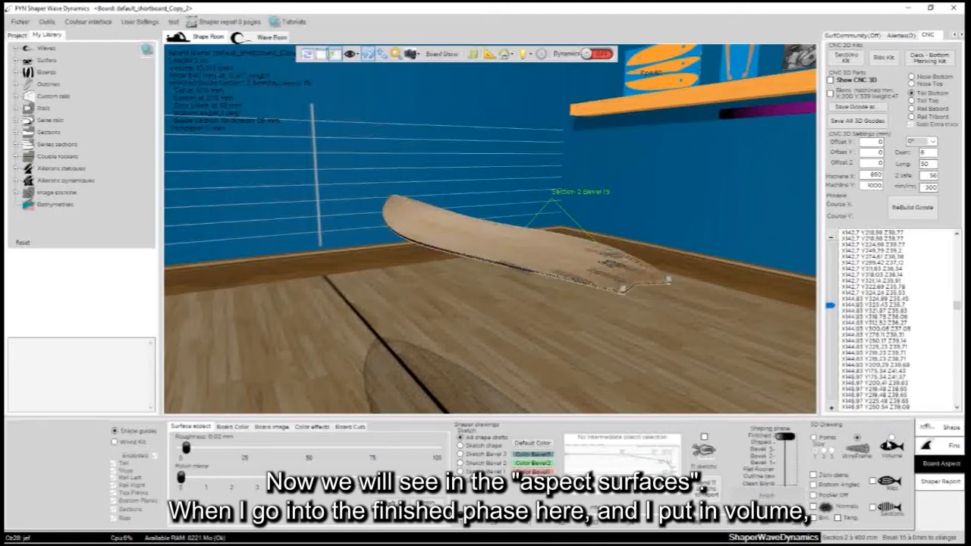
left_click(890, 441)
left_click_drag(597, 167, 412, 371)
left_click_drag(747, 237, 251, 296)
left_click_drag(658, 272, 496, 321)
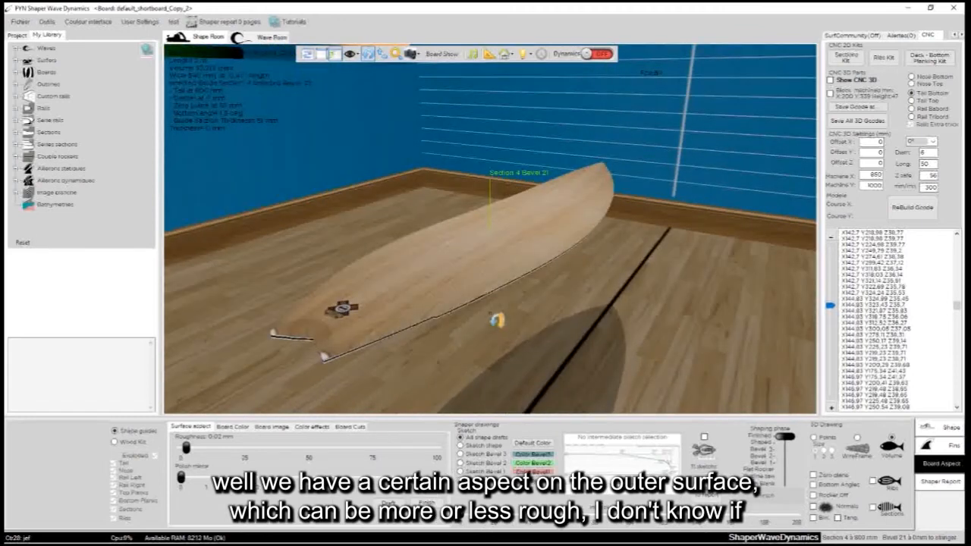
- Set the surface roughness to 0.87 mm and the polish mirror to 5
left_click_drag(226, 447, 403, 448)
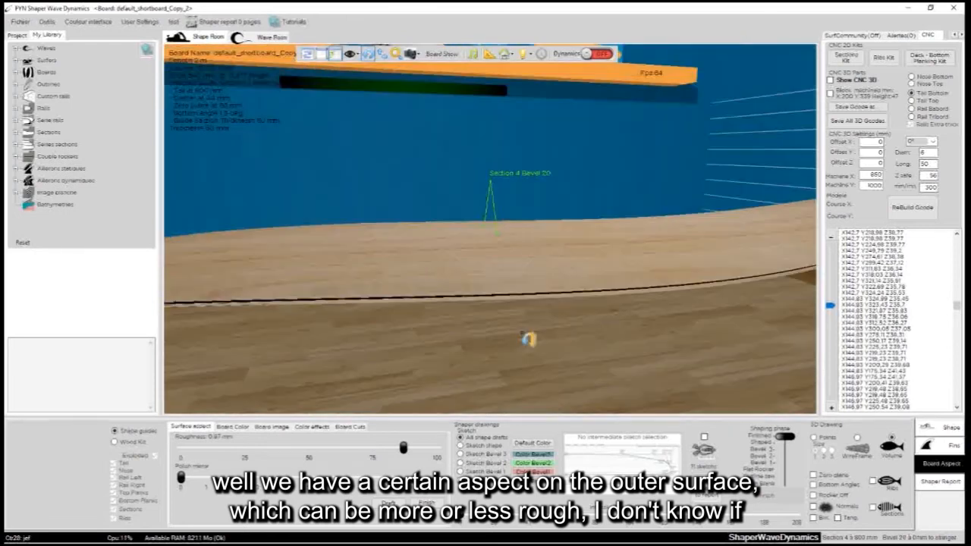
left_click_drag(181, 479, 335, 478)
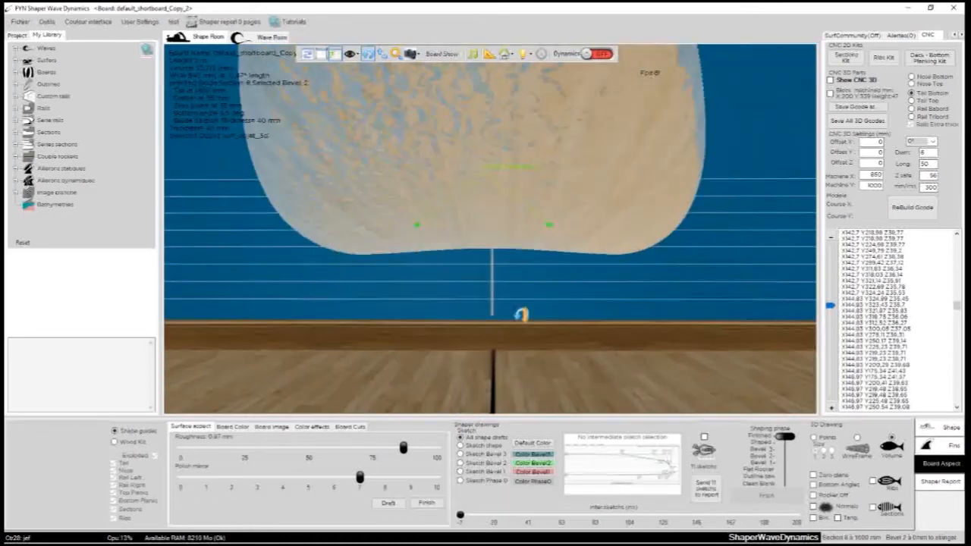
left_click_drag(360, 478, 308, 477)
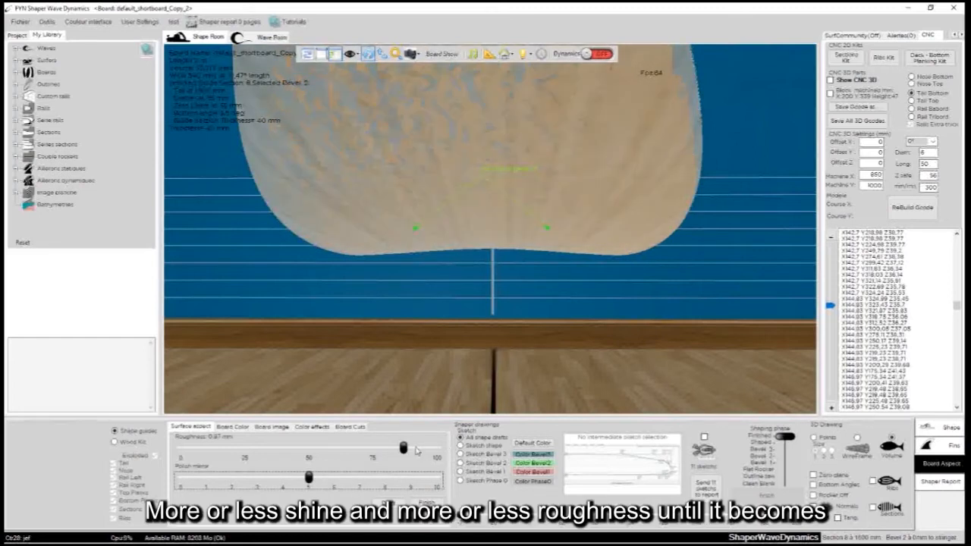
- Reduce the surface roughness to 0.08 mm and check the reflections on the deck
left_click_drag(405, 449, 179, 448)
left_click_drag(508, 183, 372, 382)
mouse_move(182, 448)
left_mouse_down()
mouse_move(227, 450)
mouse_move(201, 448)
left_mouse_up()
scroll(455, 343, "up", 2)
left_click_drag(455, 341, 492, 255)
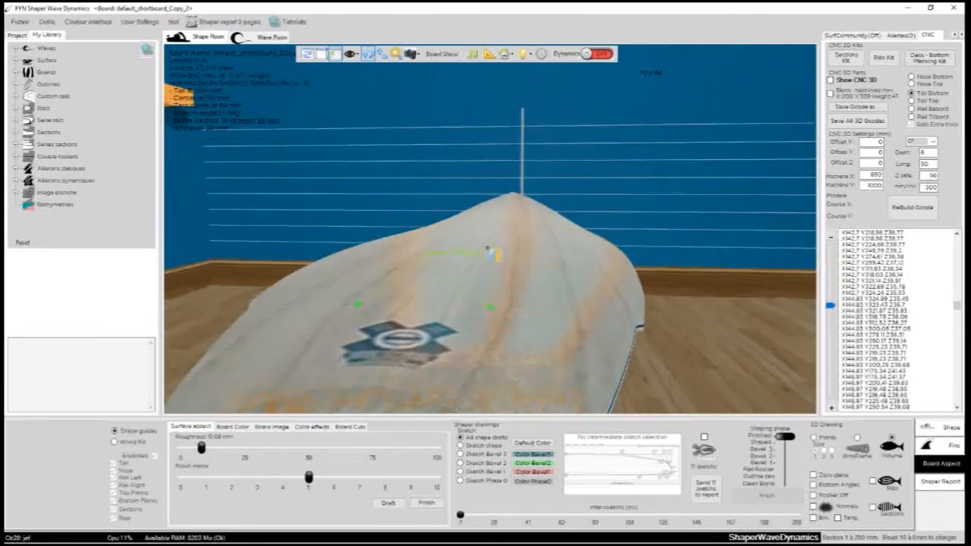
- Set the roughness to 0 mm, and compare the Draft surface aspect with the Finish aspect
left_click_drag(201, 450, 141, 447)
scroll(614, 323, "down", 3)
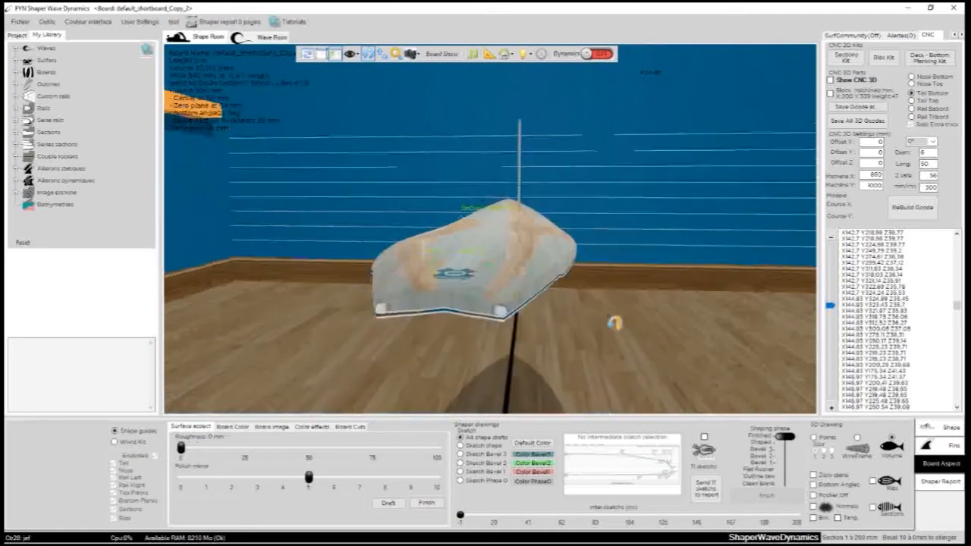
left_click_drag(614, 323, 473, 419)
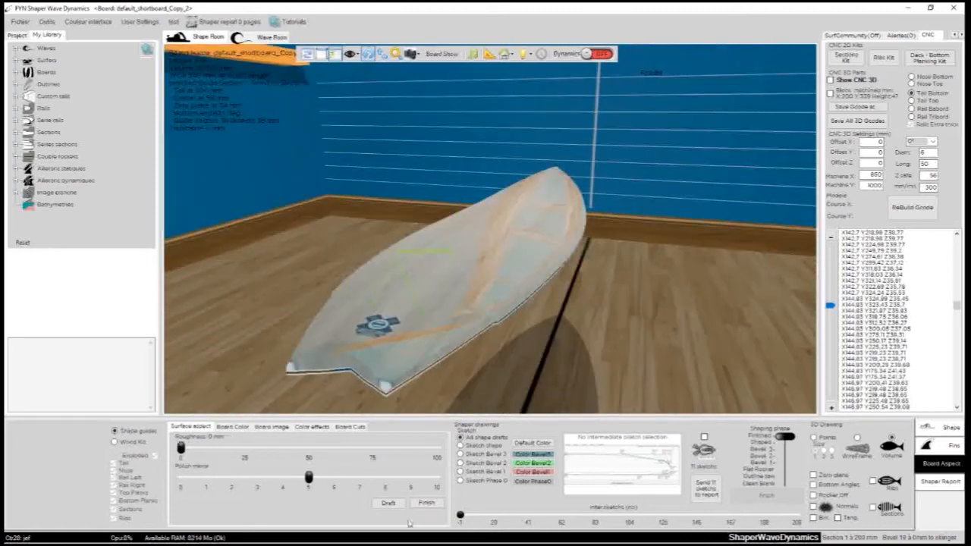
left_click(388, 503)
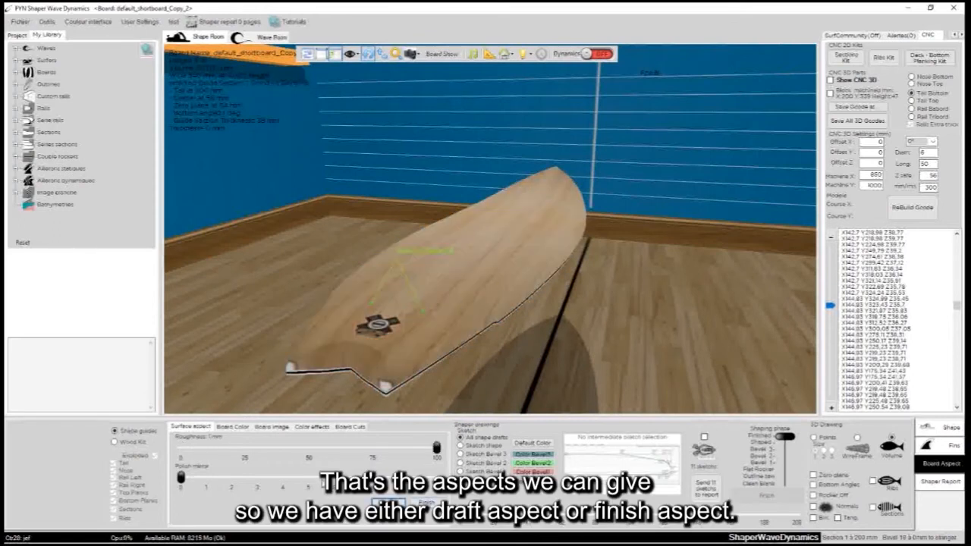
left_click(425, 503)
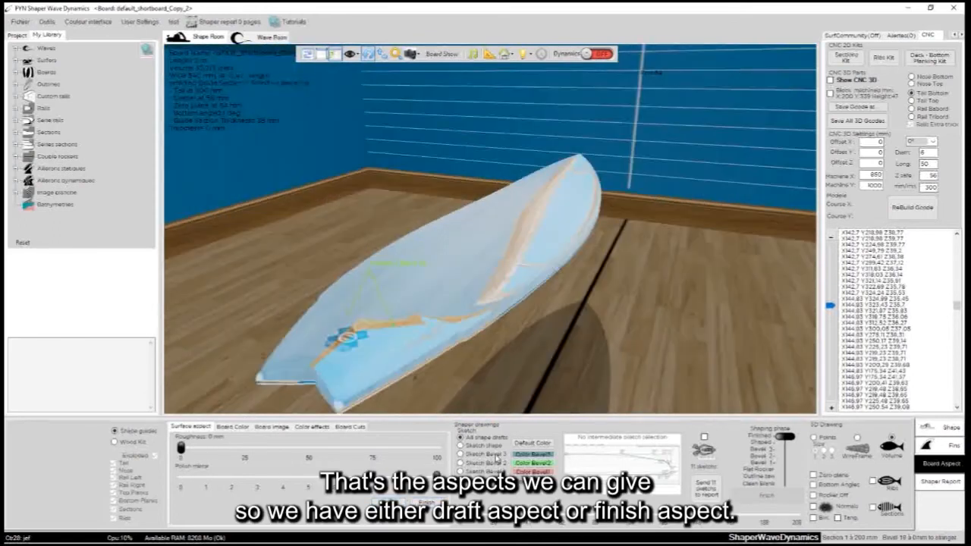
- Open the board colour settings and the board image settings, and view the image on the deck up close
left_click(227, 427)
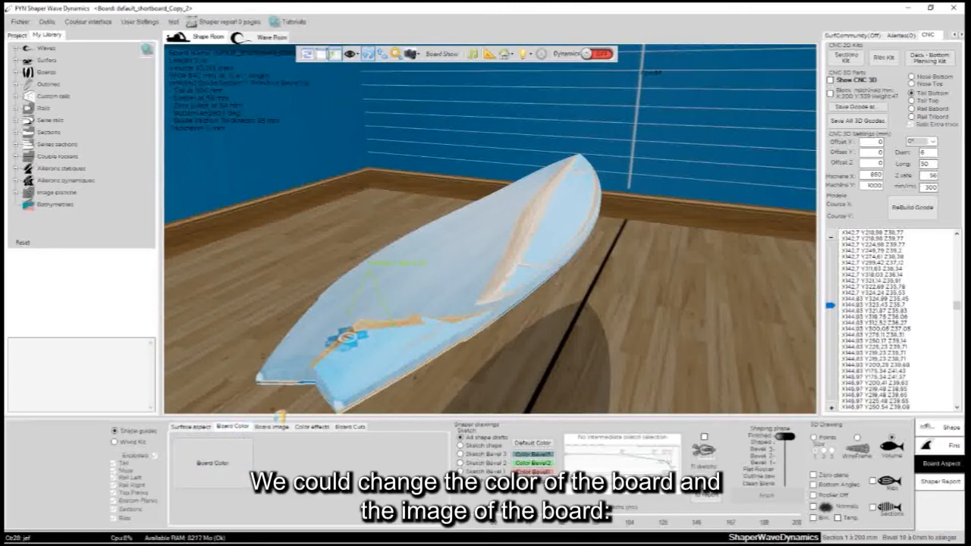
left_click(267, 427)
left_click_drag(524, 392, 389, 284)
mouse_move(590, 307)
left_mouse_down()
mouse_move(471, 234)
mouse_move(585, 310)
left_mouse_up()
scroll(538, 316, "up", 3)
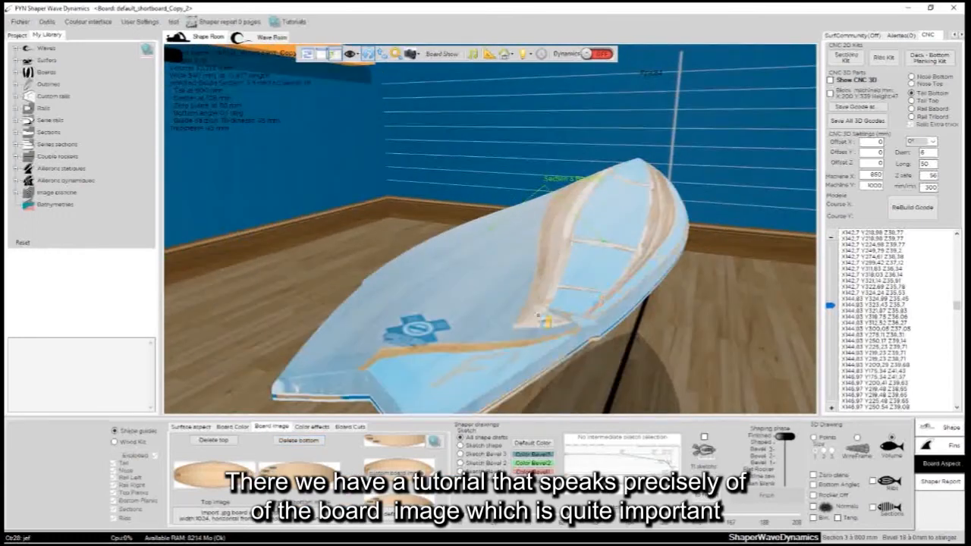
scroll(659, 332, "down", 3)
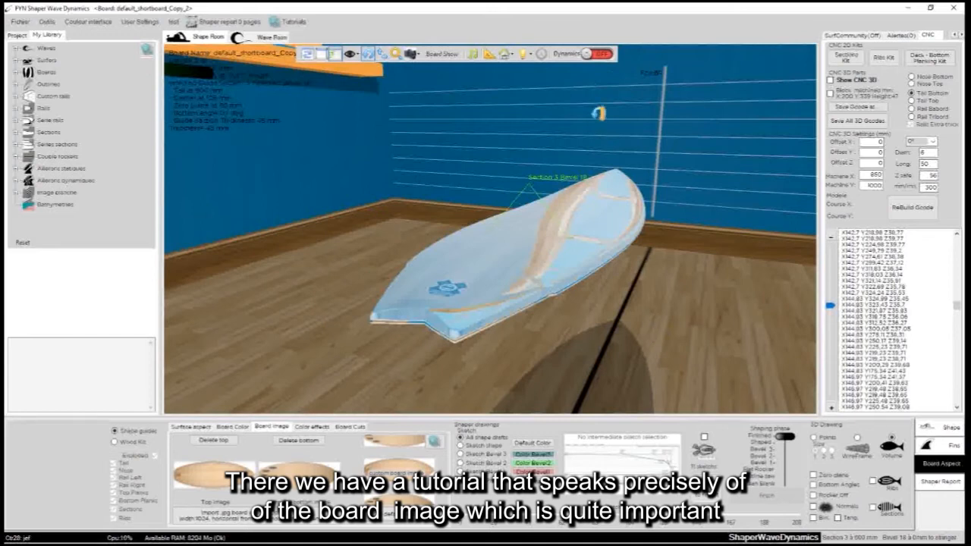
- Turn the board bottom up and view the image on its underside from above
left_click(504, 54)
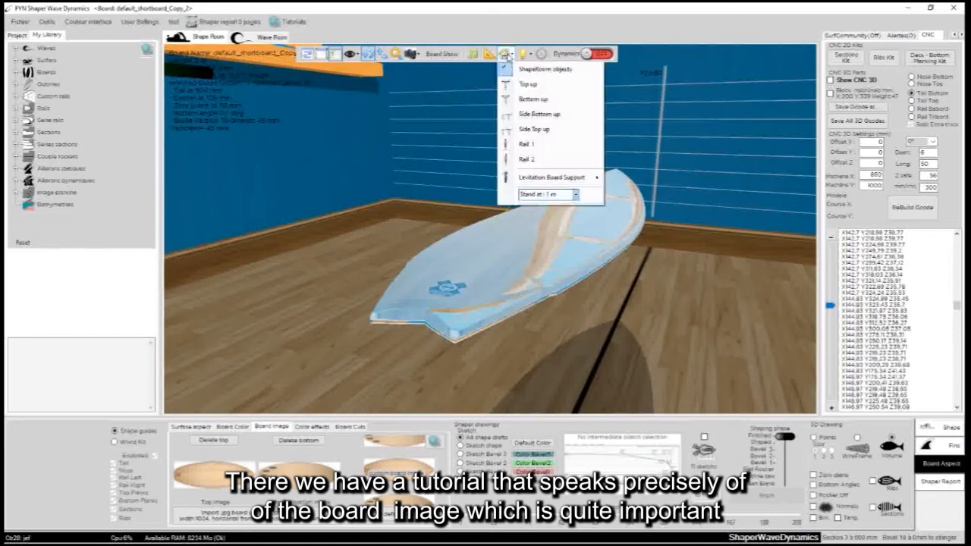
left_click(531, 99)
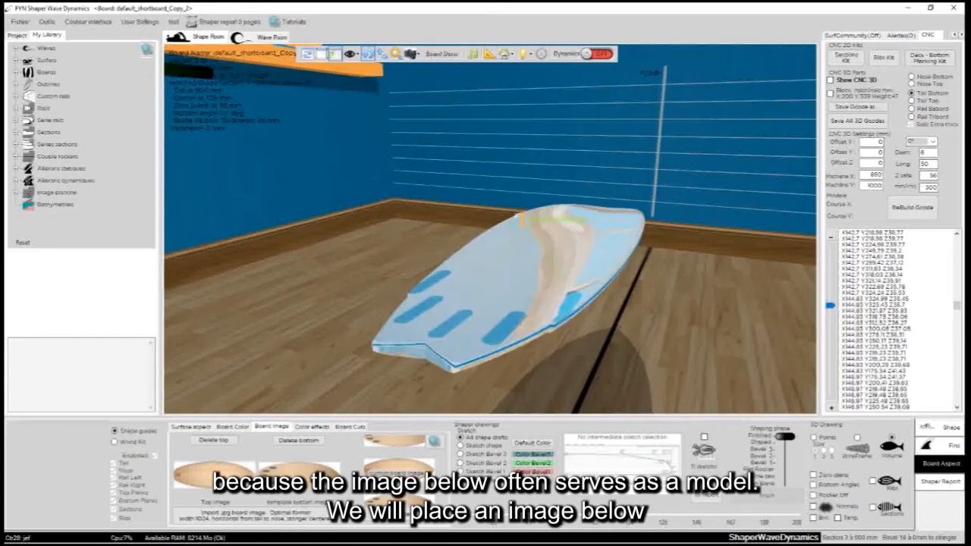
left_click_drag(446, 353, 622, 337)
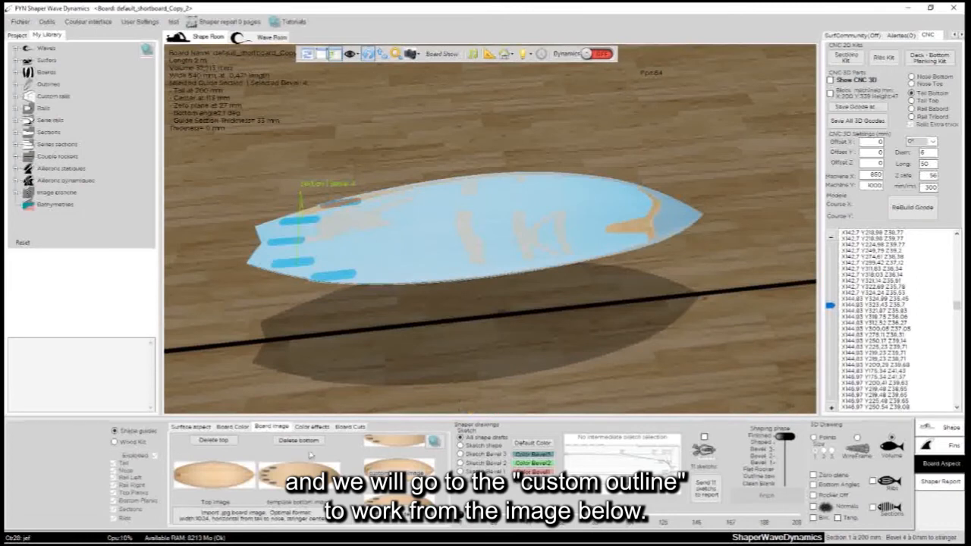
left_click_drag(567, 126, 491, 290)
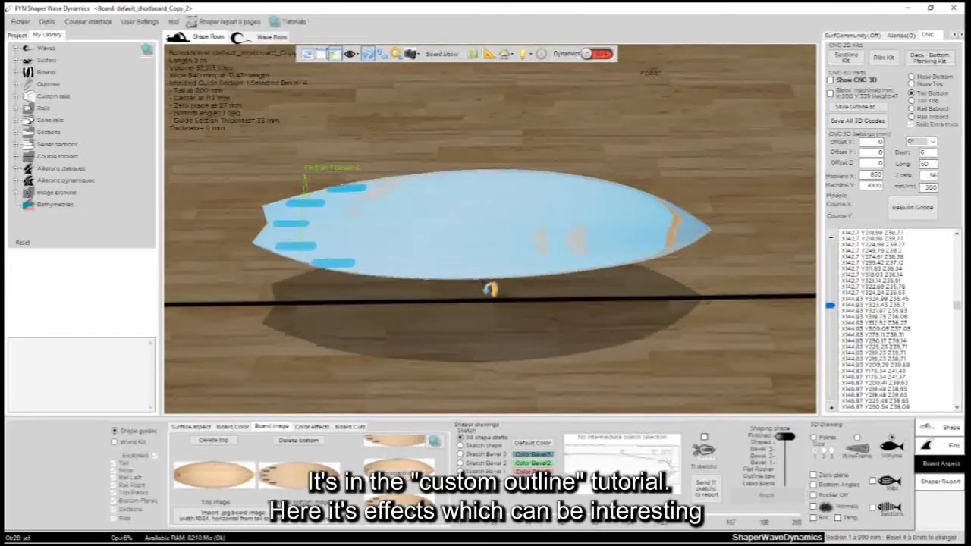
- Colour the board's underside by distance from the zero plane and apply the Draft surface aspect
left_click(312, 427)
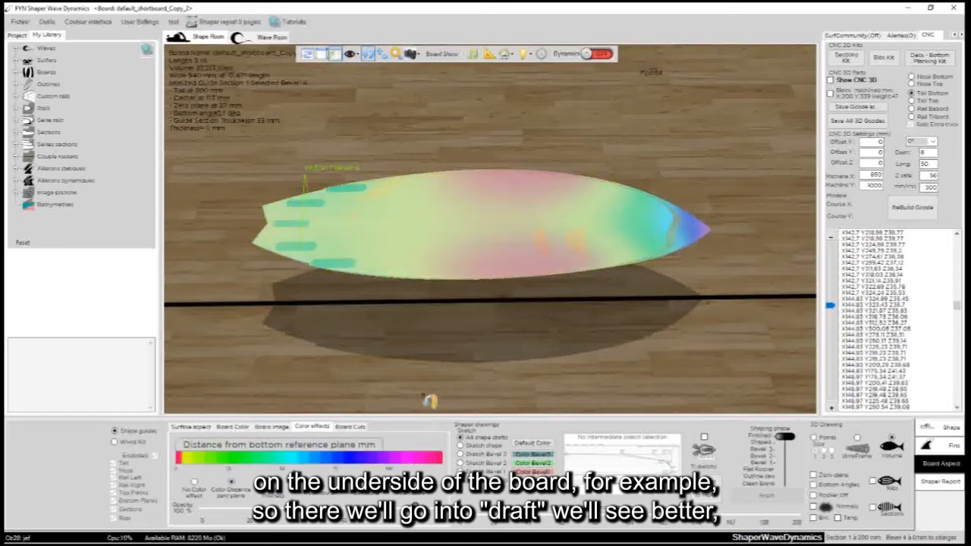
left_click(191, 427)
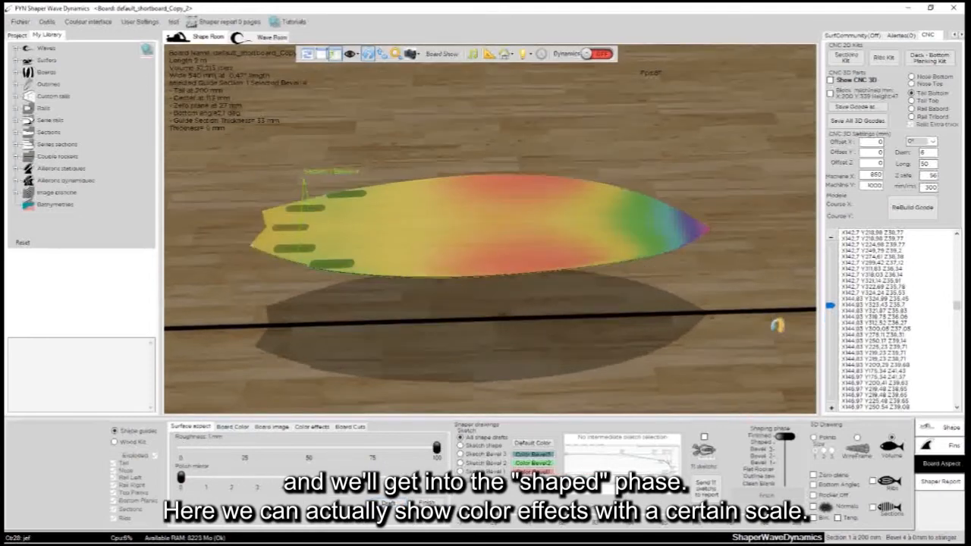
- Set the shaping phase to Shaped and inspect the coloured underside with its guide lines towards the nose
left_click_drag(786, 437, 787, 443)
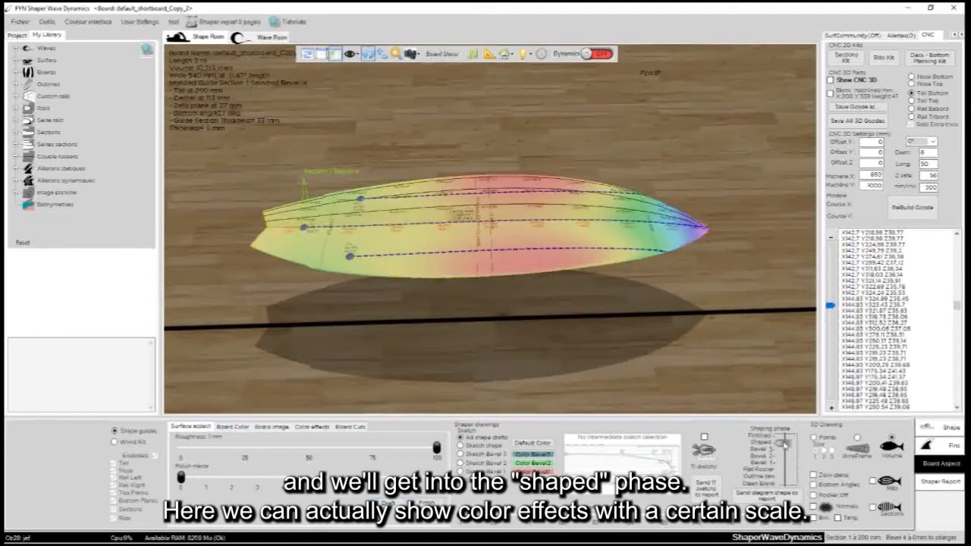
scroll(638, 332, "up", 3)
middle_click_drag(638, 331, 566, 210)
middle_click_drag(654, 201, 581, 291)
scroll(585, 292, "down", 3)
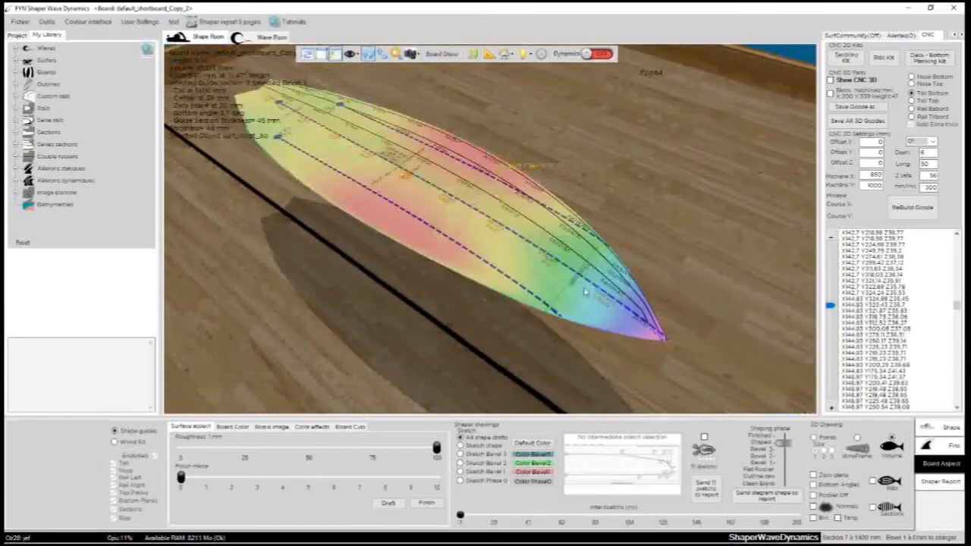
- Show the colour scale for distance from the bottom reference plane and examine the concave along the board's underside
left_click(310, 427)
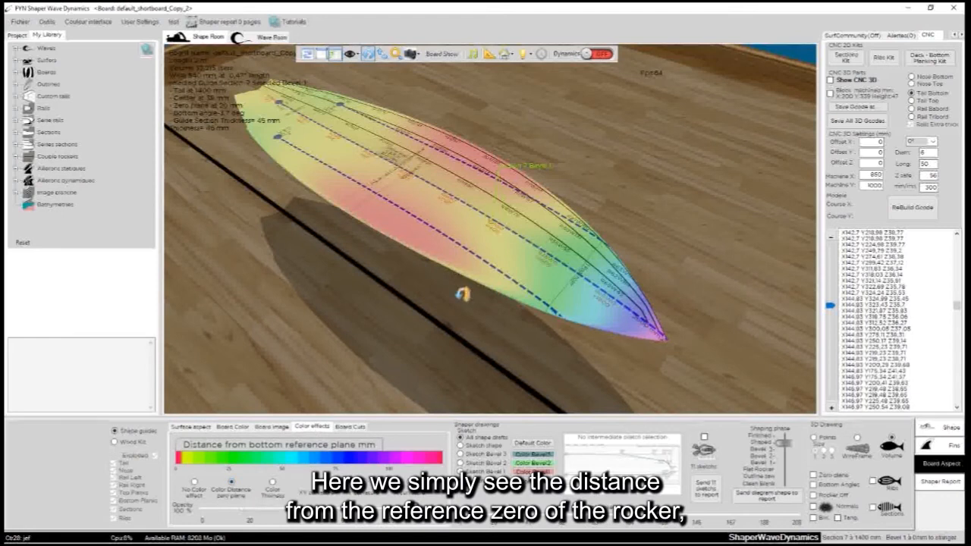
middle_click_drag(462, 293, 417, 245)
middle_click_drag(472, 283, 606, 178)
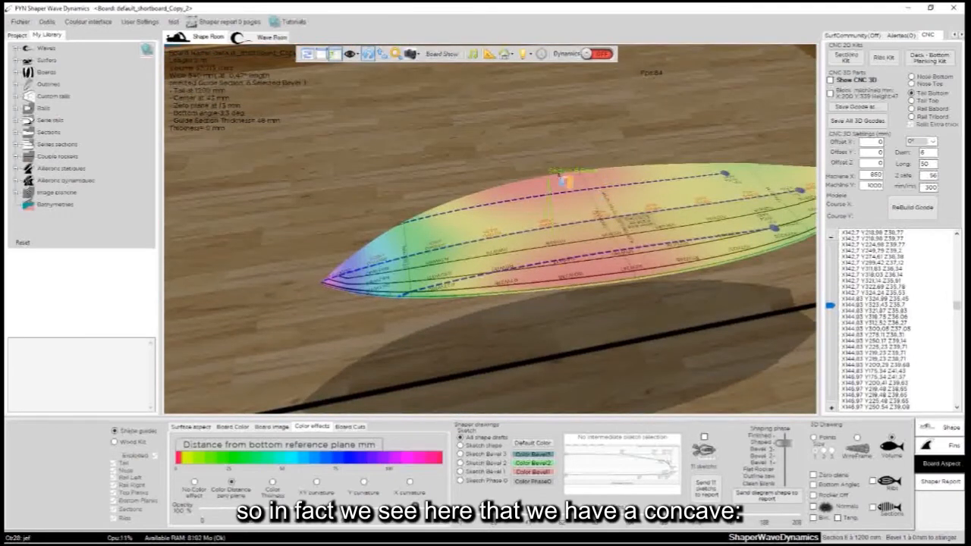
middle_click_drag(633, 99, 563, 191)
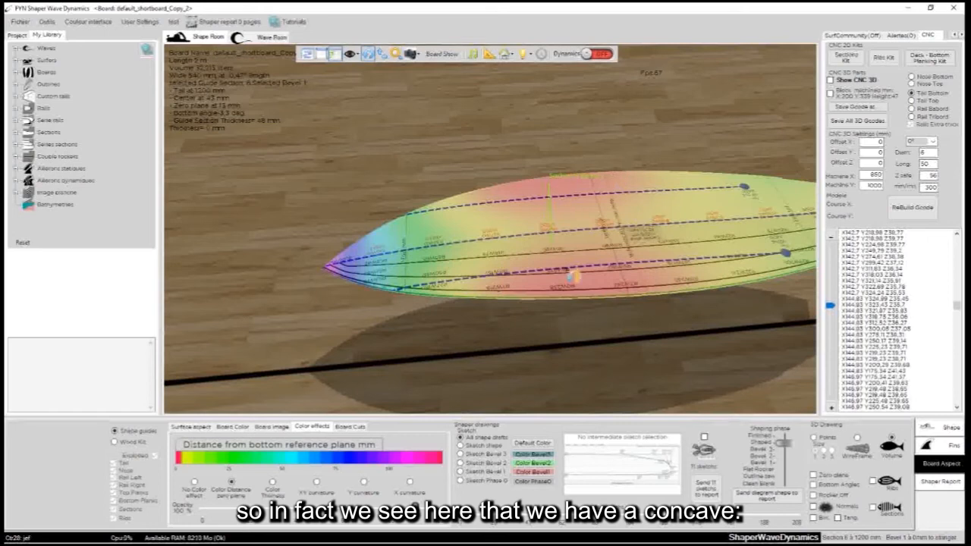
middle_click_drag(457, 303, 351, 460)
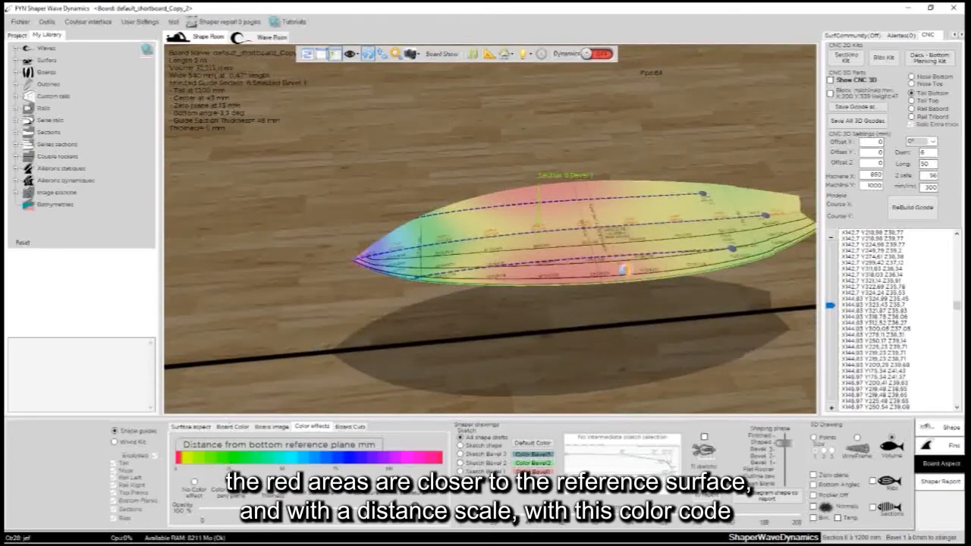
- Examine the distance colours along the underside and turn the board top up to see them on the deck
middle_click_drag(668, 246, 488, 243)
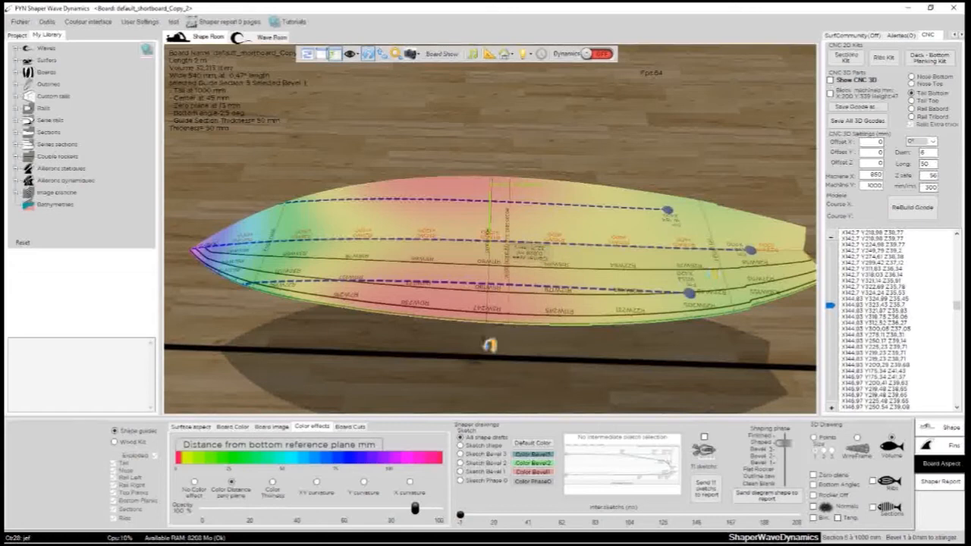
middle_click_drag(483, 255, 548, 314)
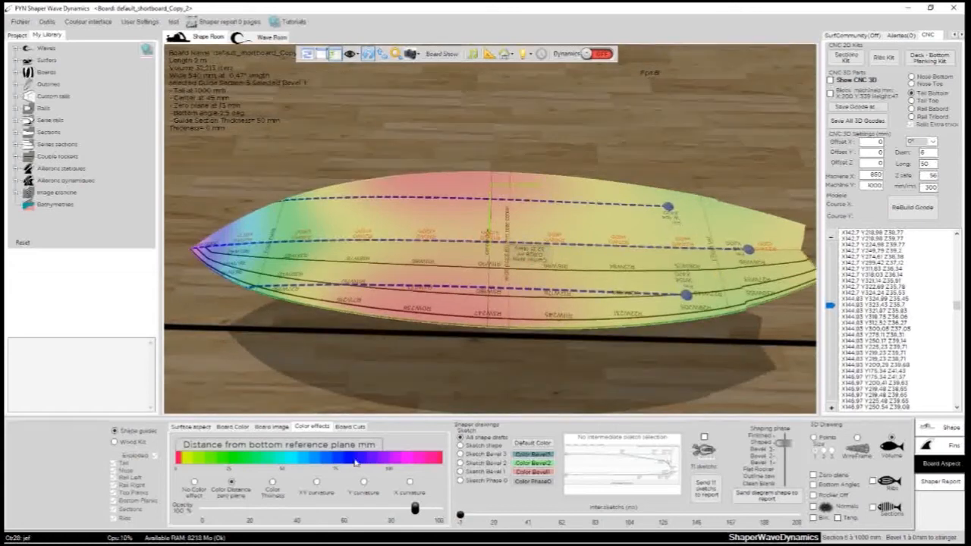
left_click(505, 54)
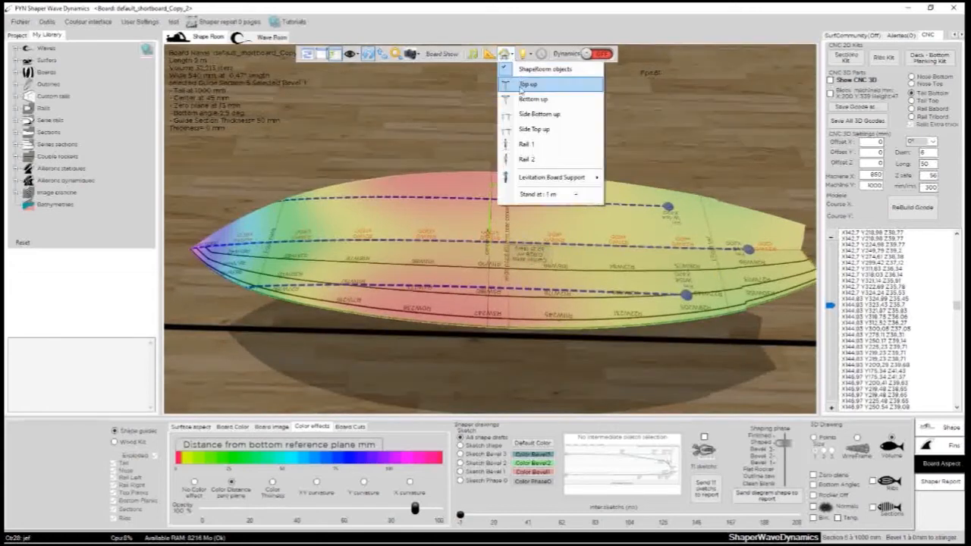
left_click(522, 89)
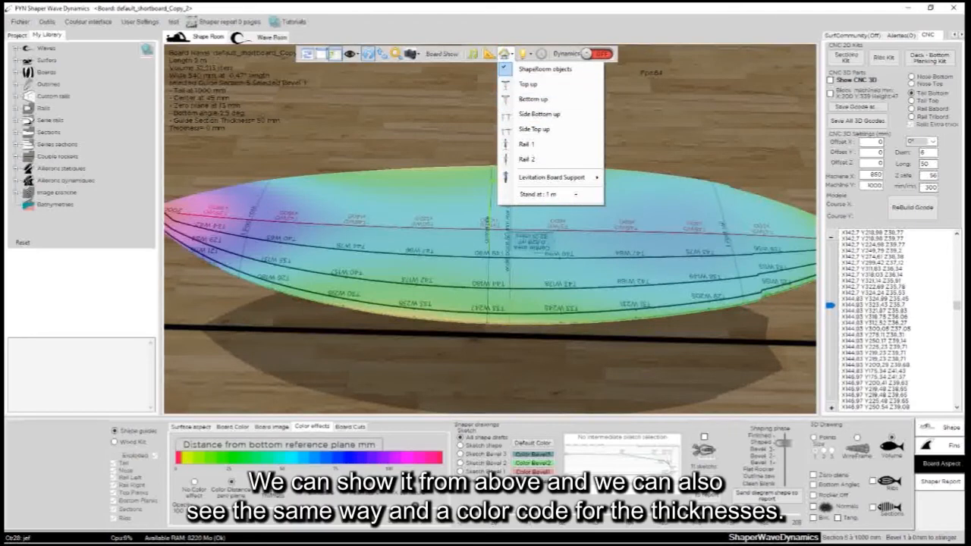
- Colour the board by thickness, view the deck, and turn the board bottom up to see the thickness colours underneath
left_click(534, 128)
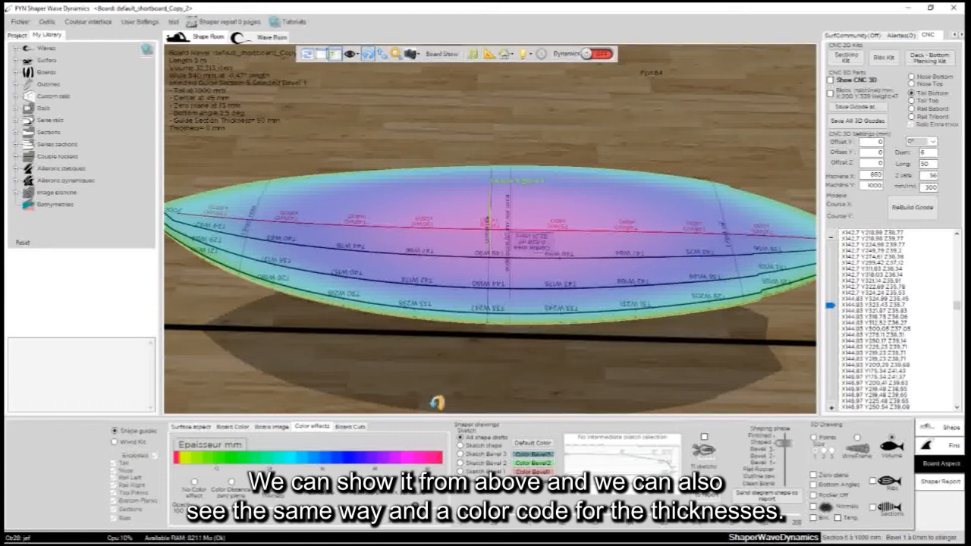
left_click(523, 54)
left_click(507, 56)
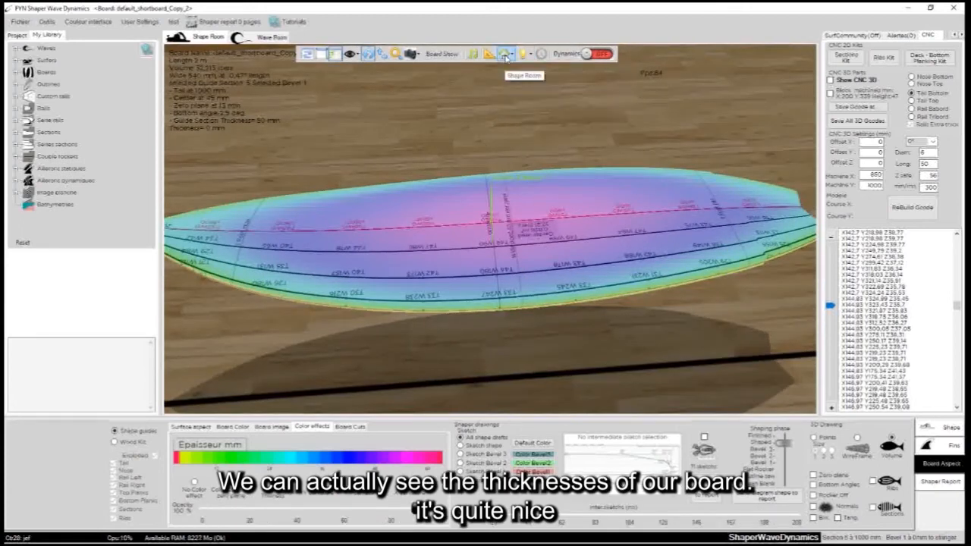
left_click(507, 56)
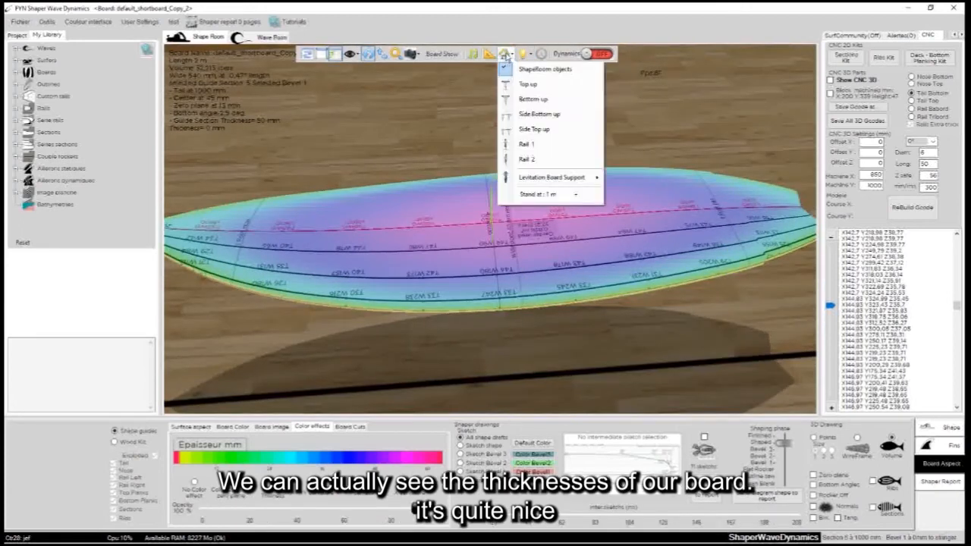
left_click(530, 100)
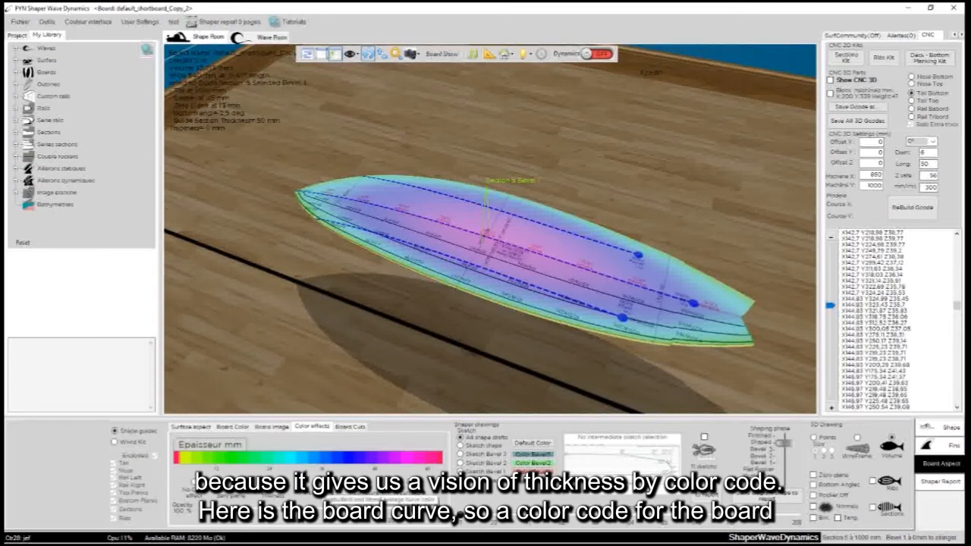
- Colour the board by XY curvature of the surface normals and examine the underside and rail from the nose
left_click(379, 501)
left_click_drag(345, 352, 571, 369)
scroll(394, 346, "up", 2)
scroll(393, 346, "down", 3)
scroll(703, 190, "up", 2)
scroll(571, 369, "down", 2)
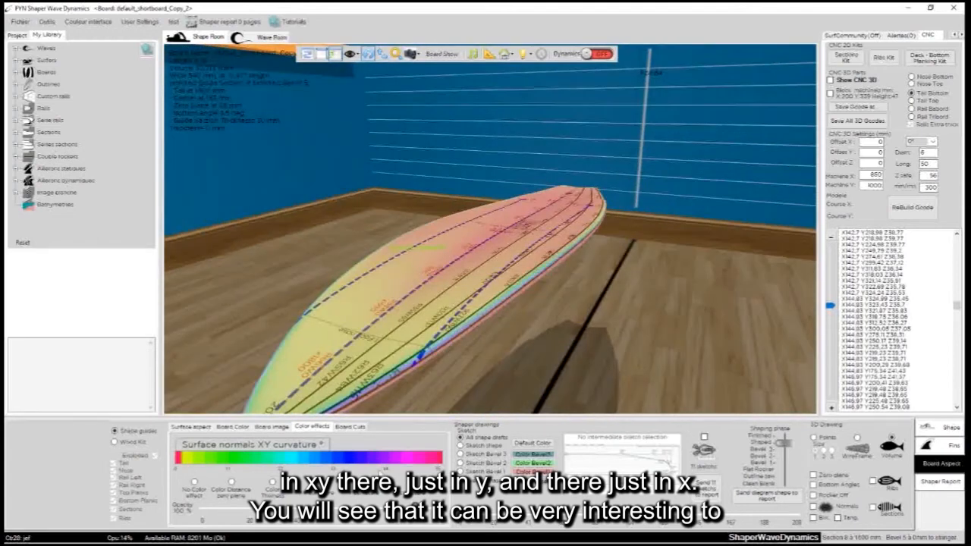
left_click_drag(630, 283, 437, 388)
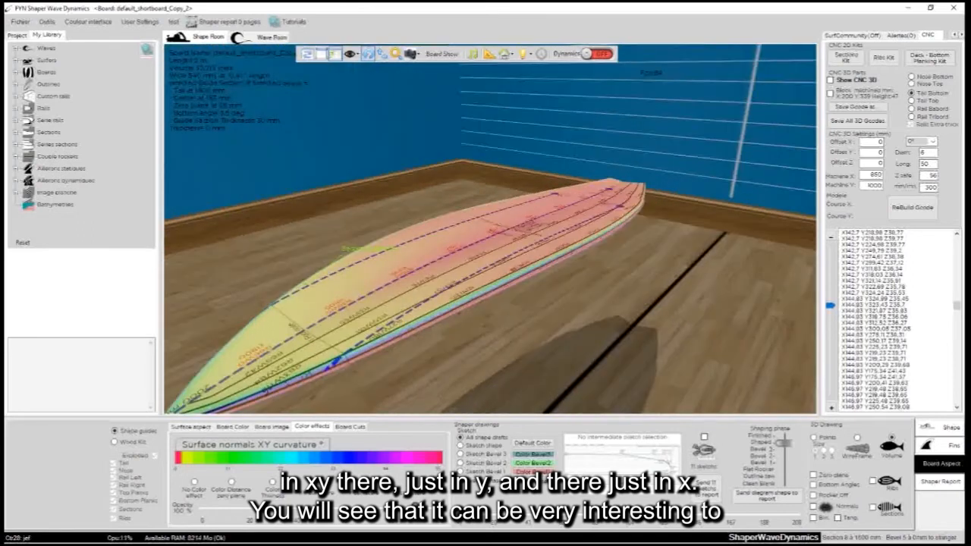
- Colour the underside by Y curvature and by X curvature, and adjust the colour opacity
left_click(364, 483)
left_click(410, 482)
left_click_drag(486, 402, 245, 372)
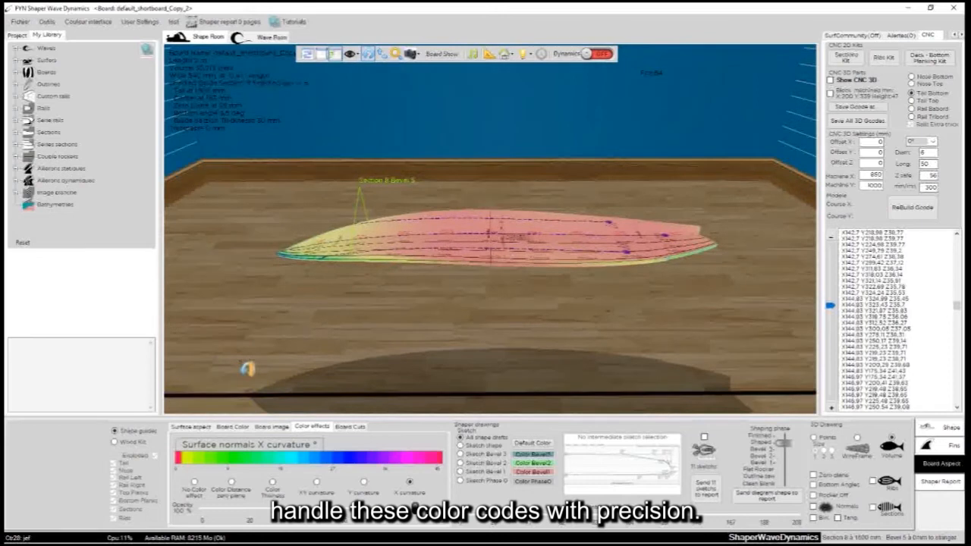
mouse_move(439, 508)
left_mouse_down()
mouse_move(290, 509)
mouse_move(425, 508)
left_mouse_up()
left_click_drag(503, 278, 362, 347)
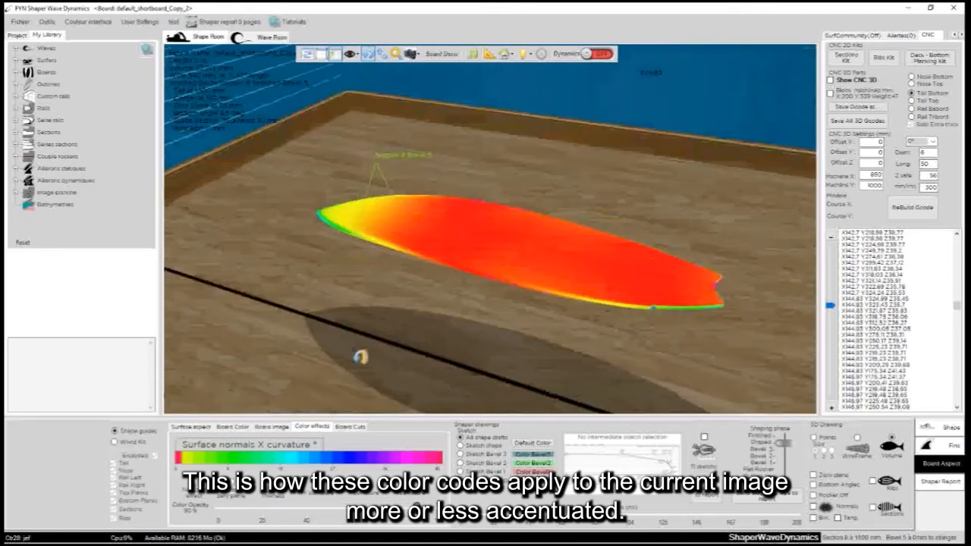
mouse_move(416, 508)
left_mouse_down()
mouse_move(298, 510)
mouse_move(407, 510)
left_mouse_up()
- Show the Y curvature and thickness colours at the adjusted opacity, and set the board to No Color effect
left_click(351, 483)
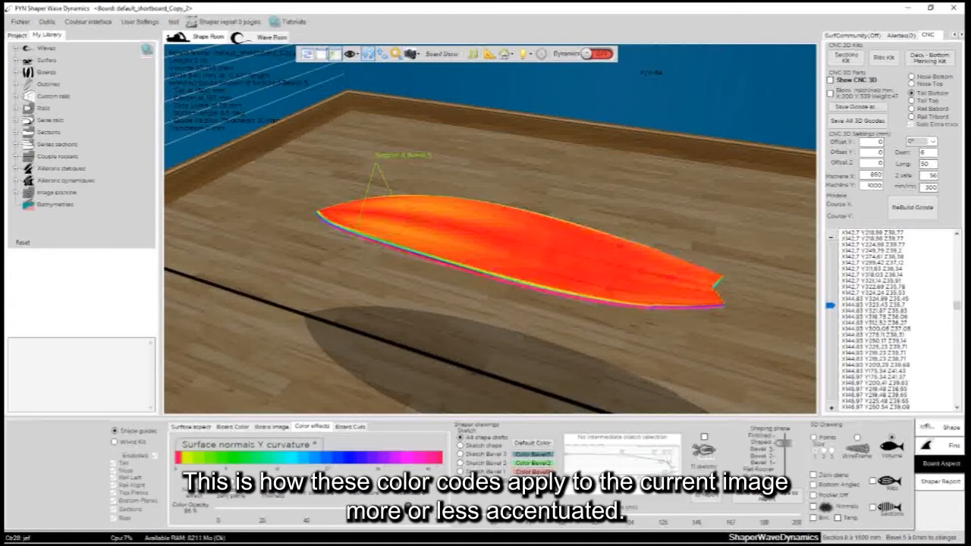
key("Down")
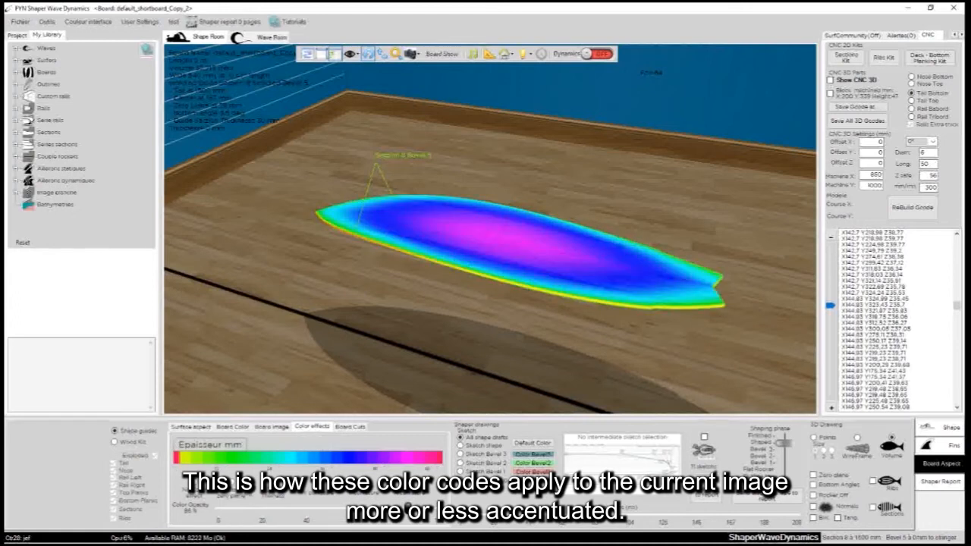
key("Down")
left_click(195, 489)
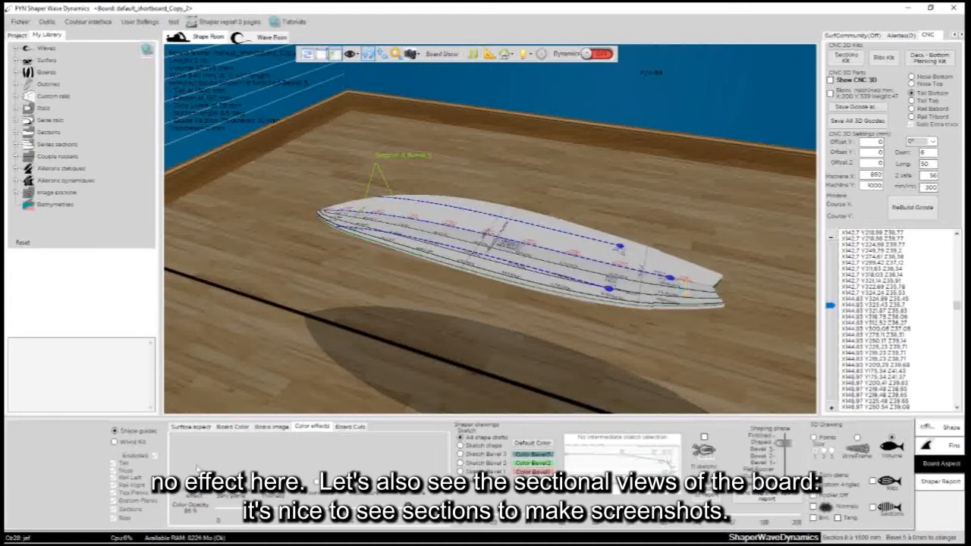
- Turn the board top up and activate the cut view with the Skeleton cut type
left_click(352, 430)
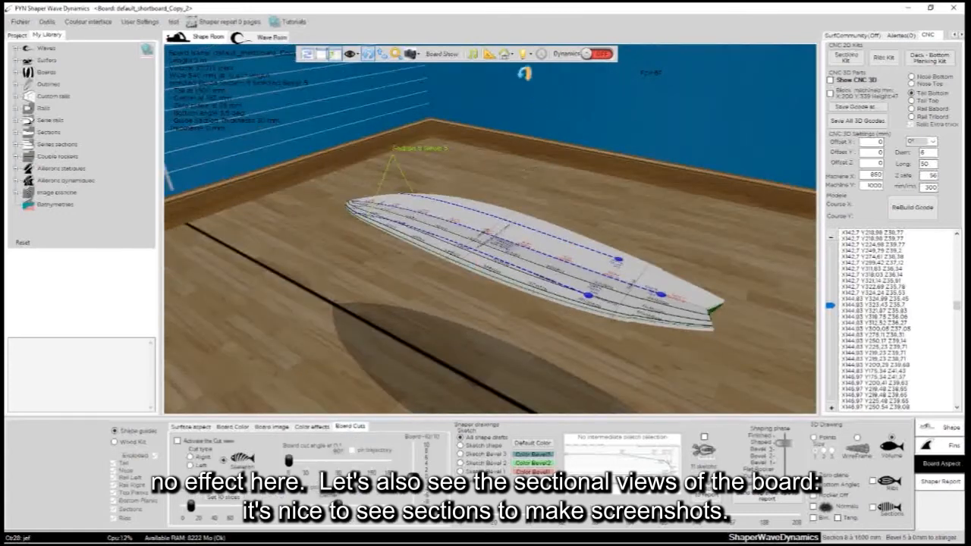
left_click(505, 54)
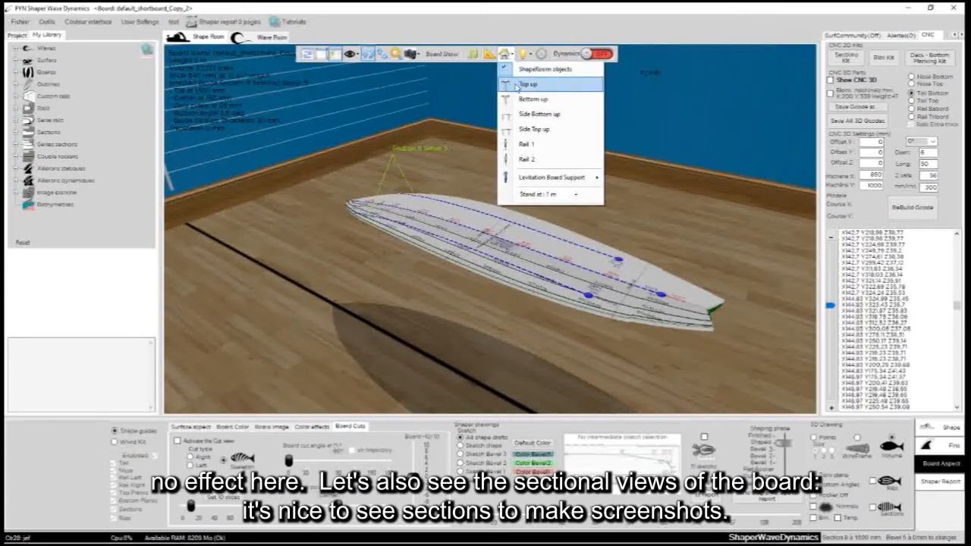
left_click(523, 99)
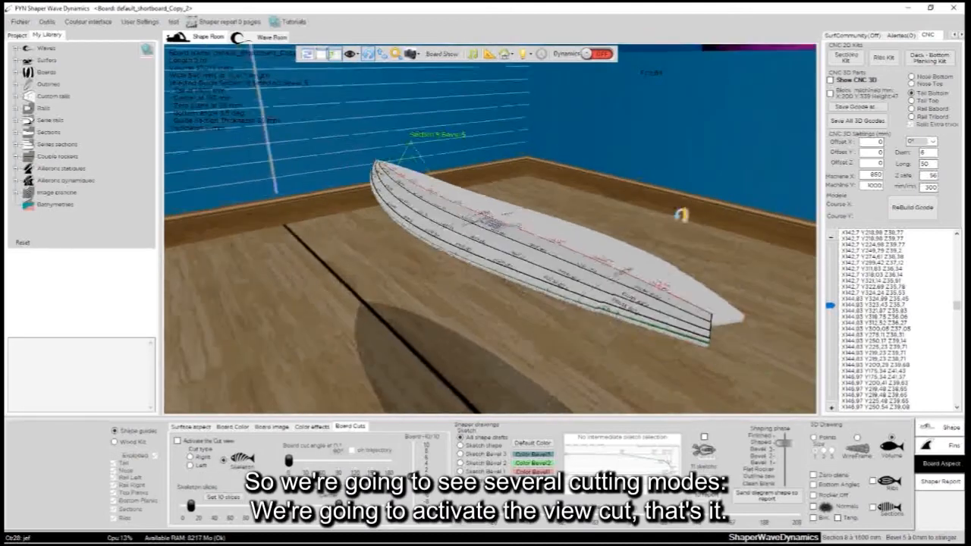
left_click(223, 460)
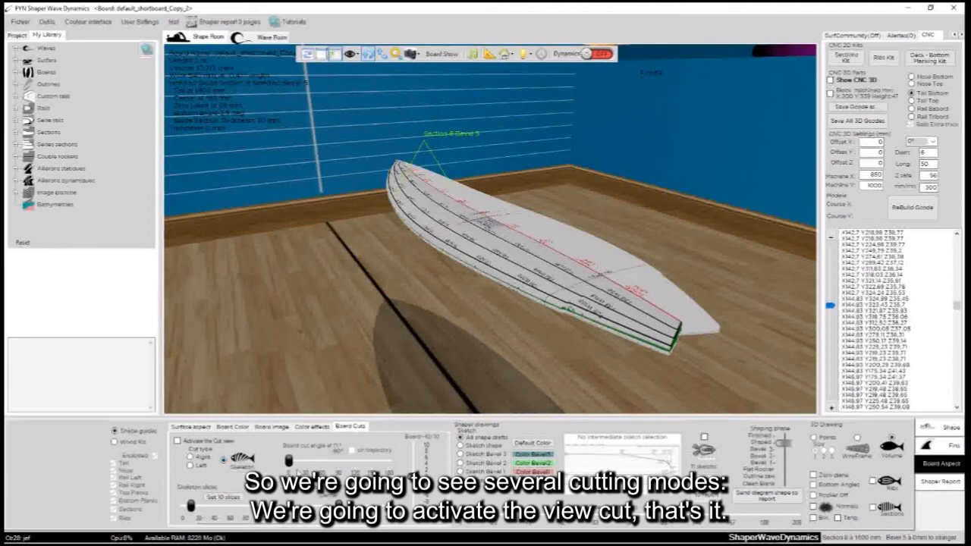
left_click(177, 441)
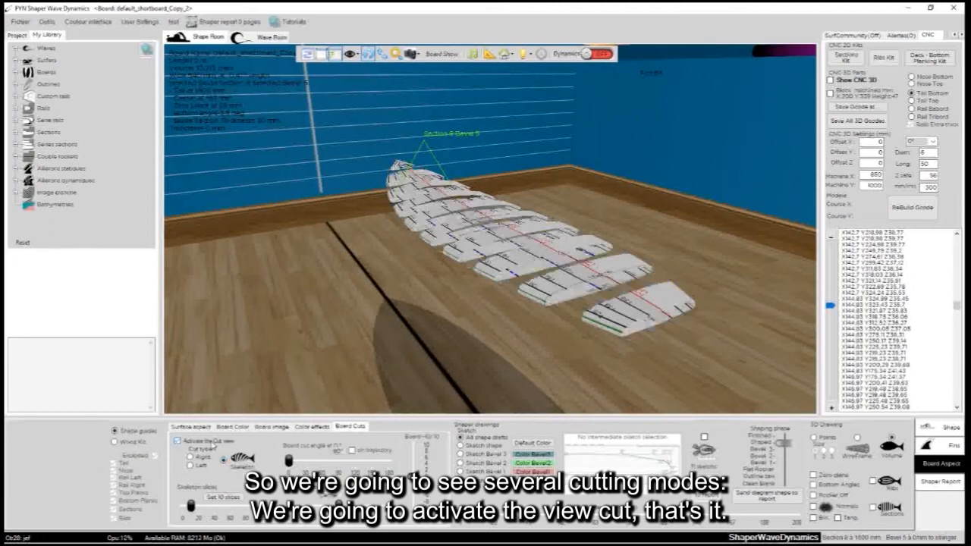
left_click_drag(391, 320, 356, 322)
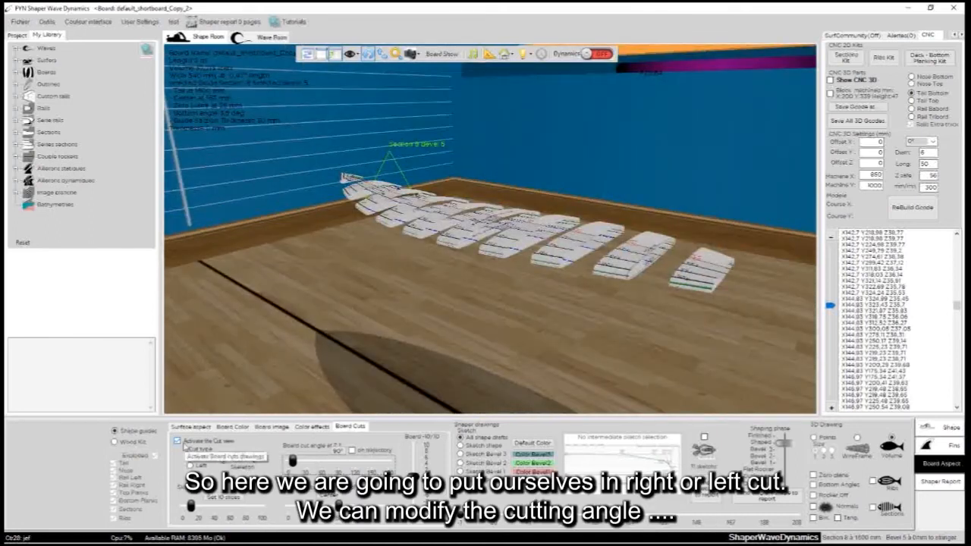
- Switch the cut view off and on again and set the cut type to Right
left_click(178, 441)
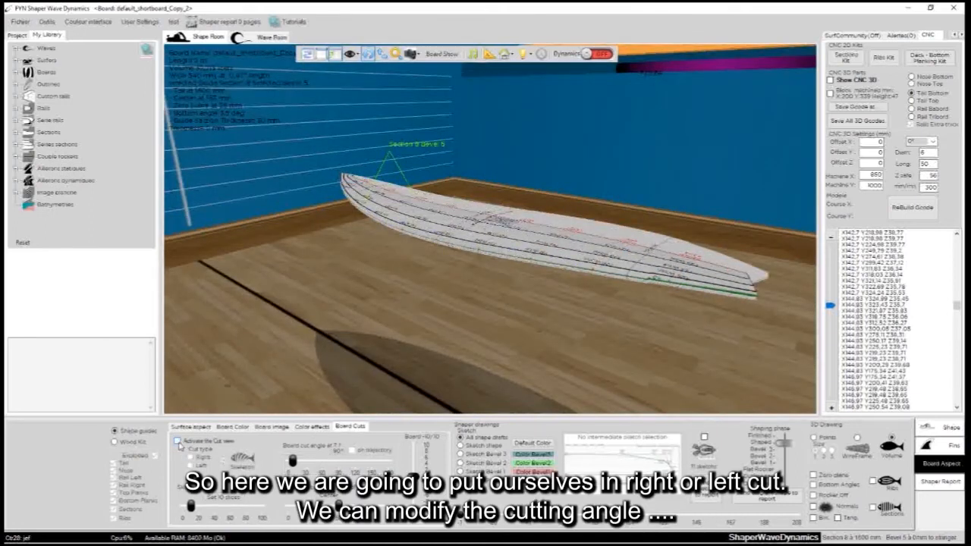
left_click(178, 441)
left_click(190, 457)
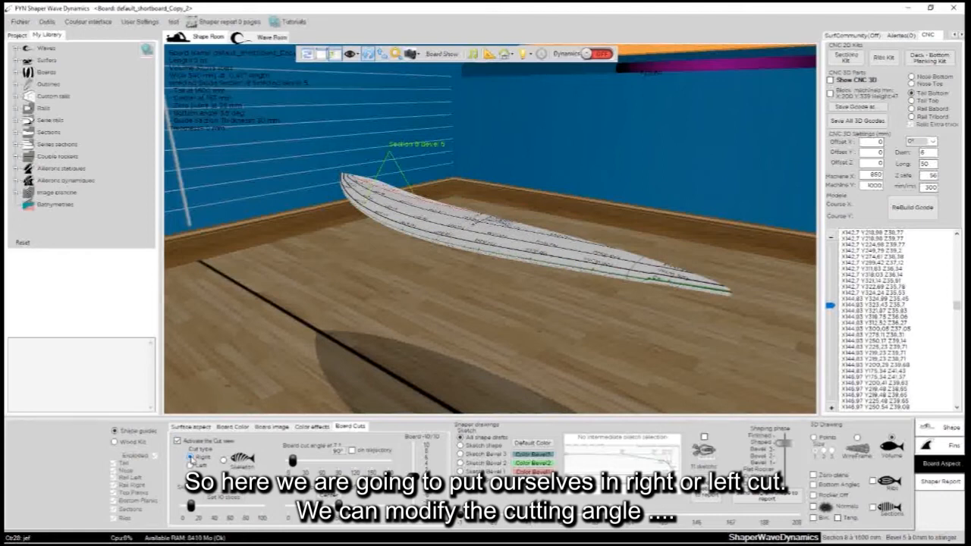
left_click_drag(685, 206, 531, 318)
- Swing the Right cut from lengthwise to crosswise and back, with the cut position at about 48 % of the length
left_click_drag(292, 461, 345, 461)
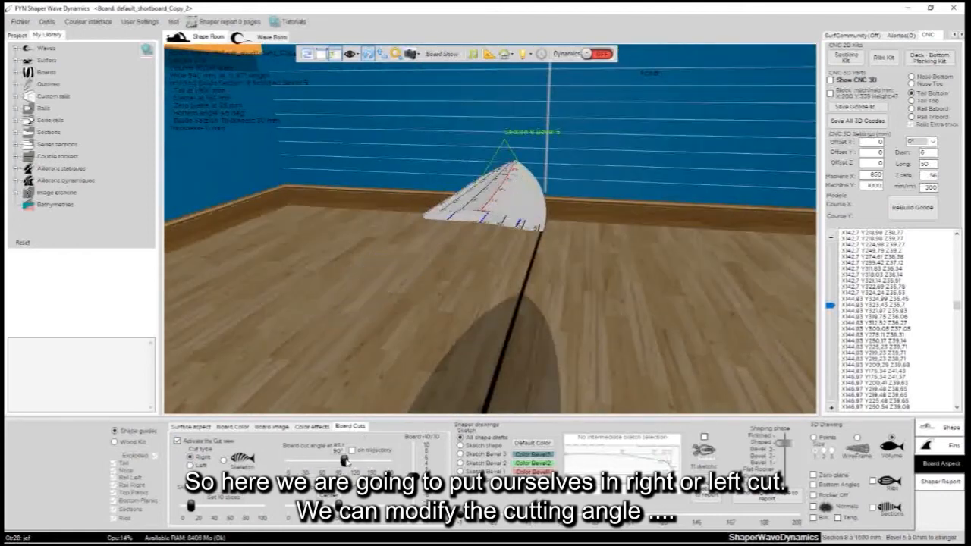
mouse_move(340, 507)
left_mouse_down()
mouse_move(368, 506)
mouse_move(306, 507)
mouse_move(336, 506)
left_mouse_up()
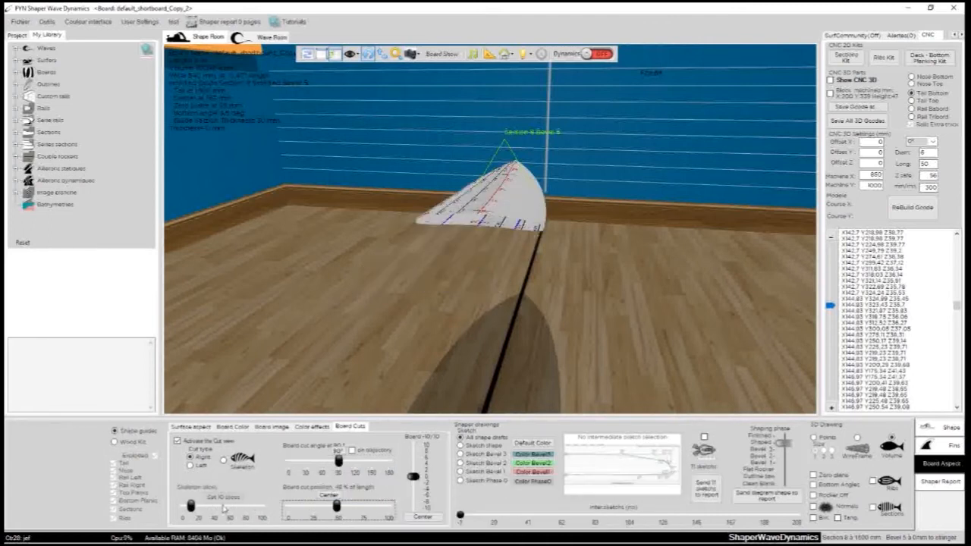
left_click_drag(338, 461, 293, 461)
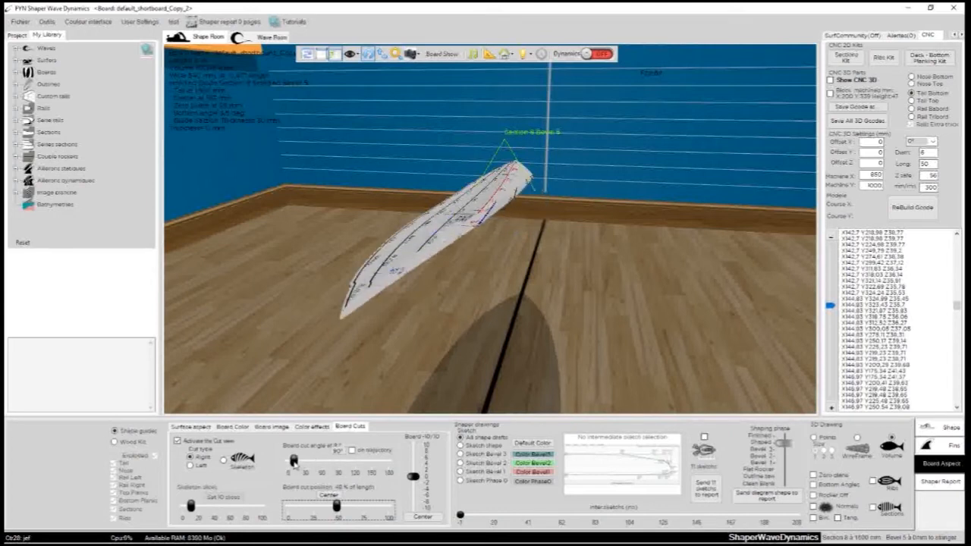
- Show the Left cut at a larger cut angle, and set a Skeleton cut with 48 slices
left_click(201, 466)
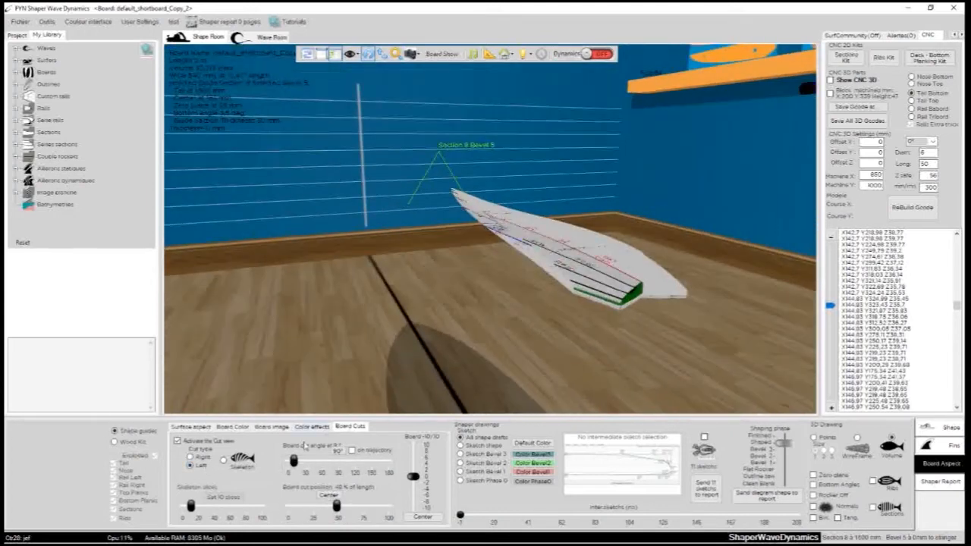
left_click_drag(293, 460, 367, 460)
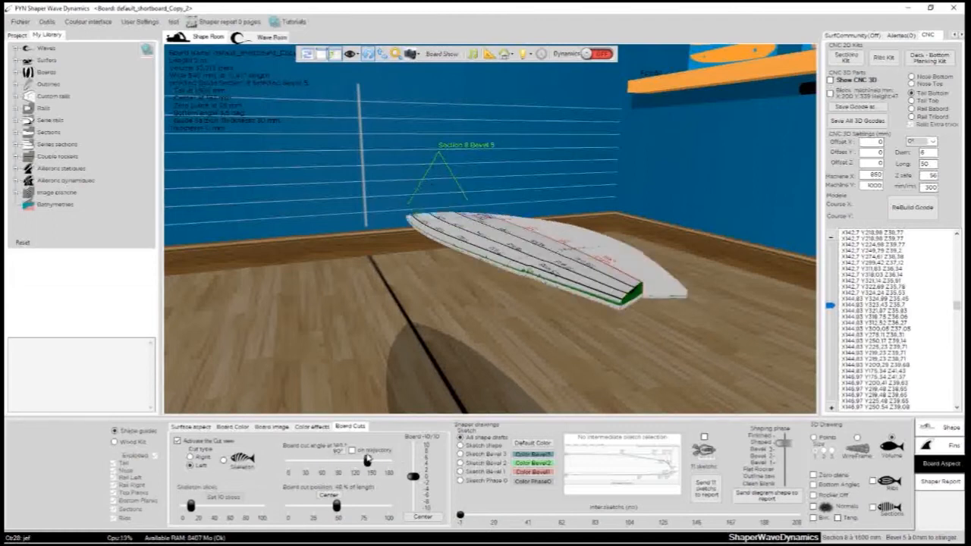
left_click(223, 460)
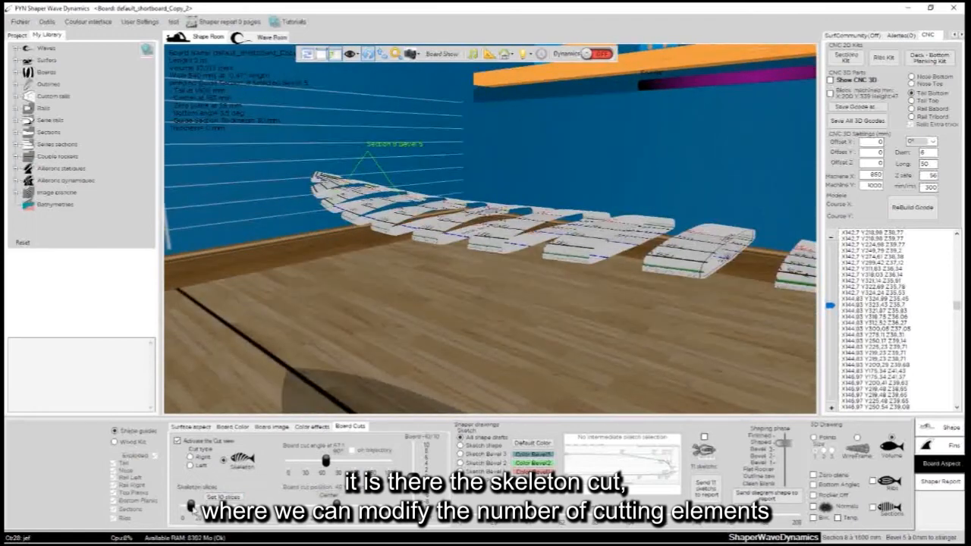
left_click_drag(192, 506, 220, 506)
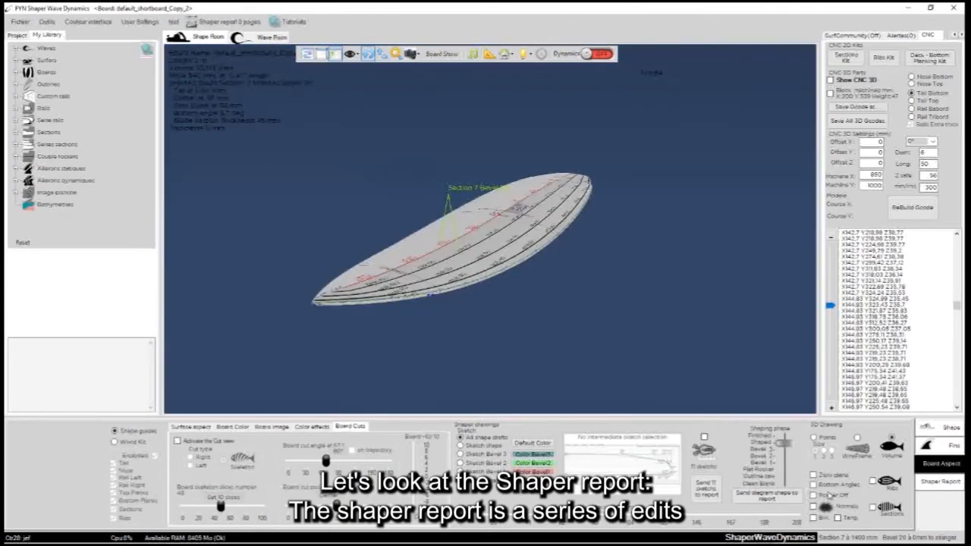
- Generate the Outline Rocker thickness template page in the Shaper Report and reposition the report window to examine it
left_click(933, 482)
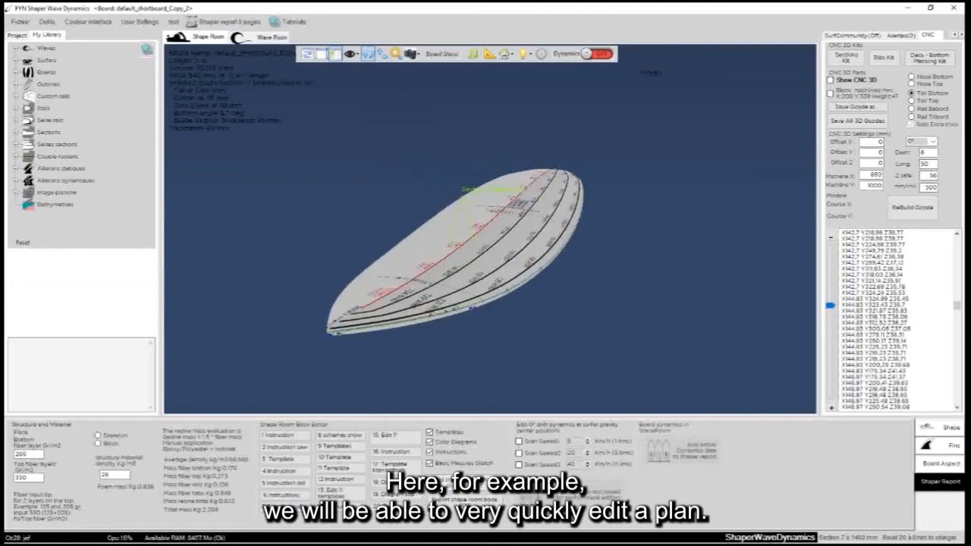
left_click(290, 460)
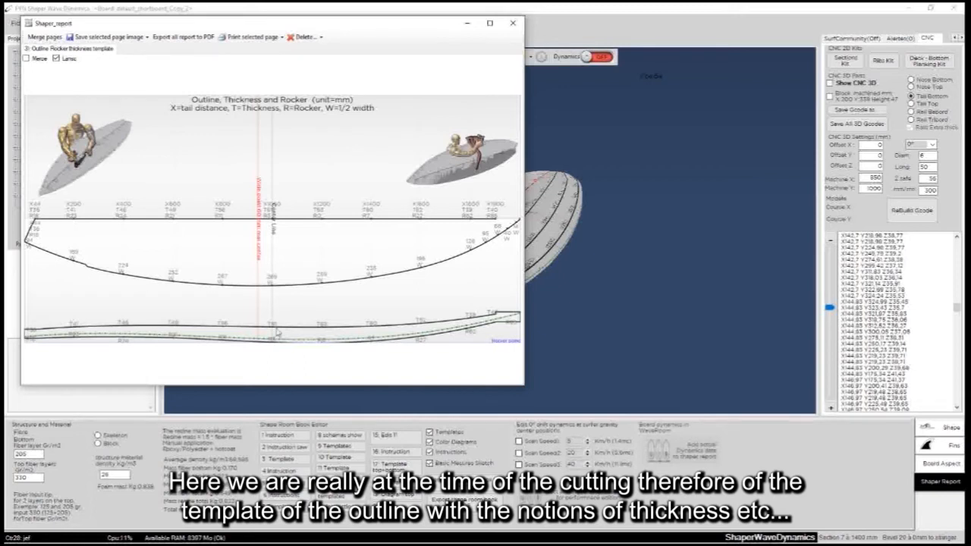
left_click_drag(83, 27, 449, 122)
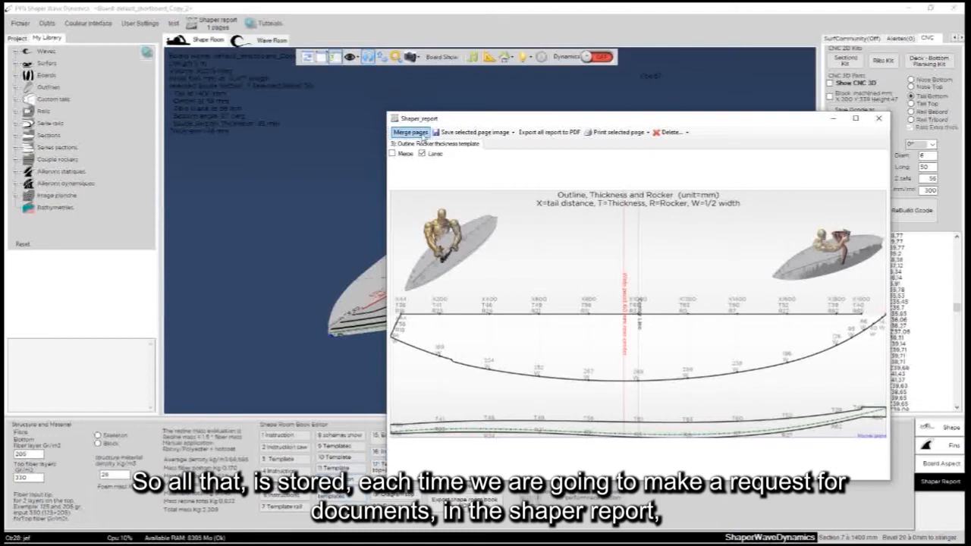
left_click_drag(617, 126, 516, 133)
left_click_drag(374, 131, 428, 100)
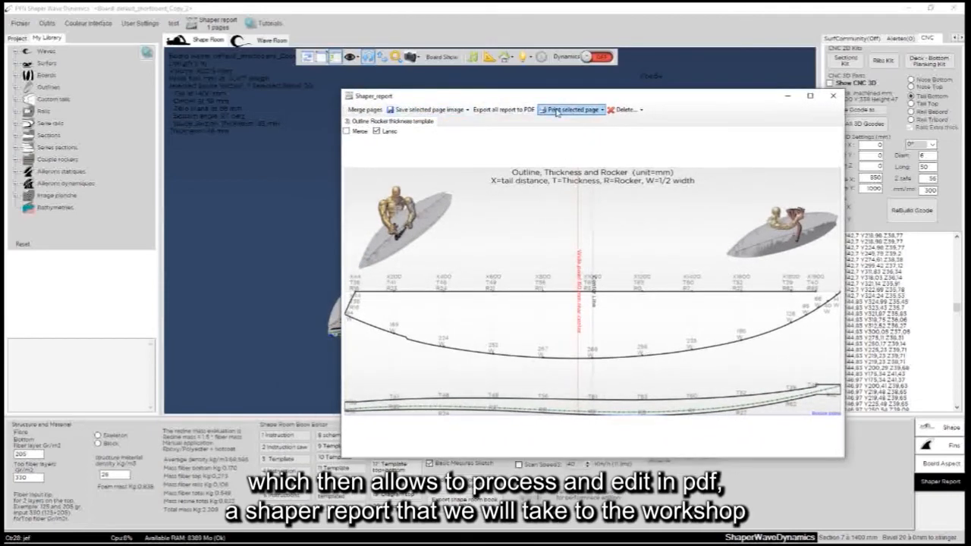
left_click_drag(600, 97, 418, 122)
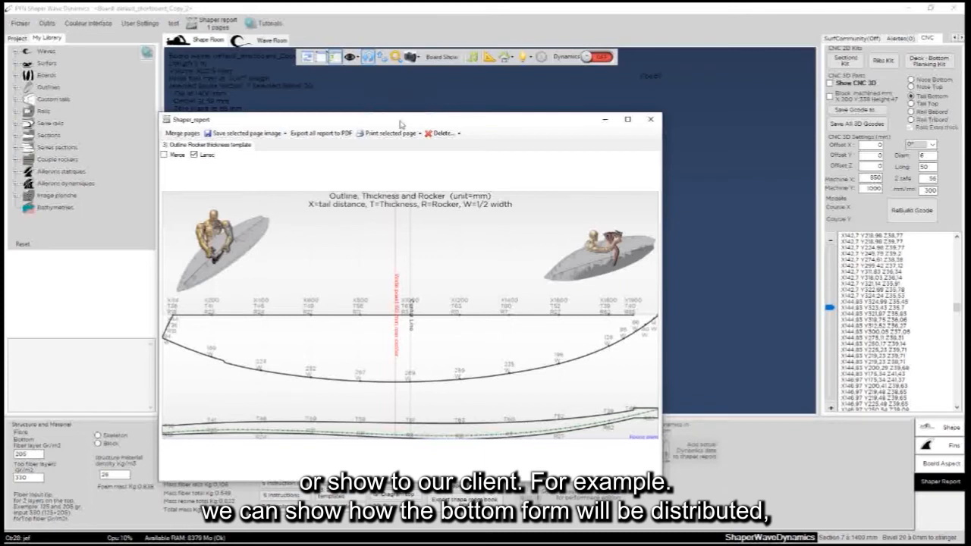
- Add the Rocker Color and Thickness Color diagrams to the shaper report and look through its pages
left_click_drag(410, 115, 336, 55)
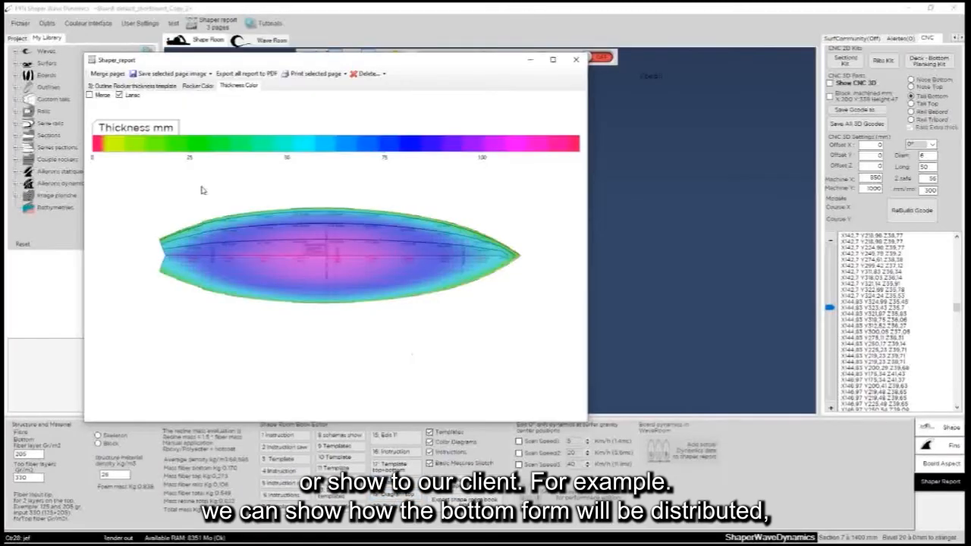
left_click(162, 86)
left_click(198, 86)
left_click(233, 86)
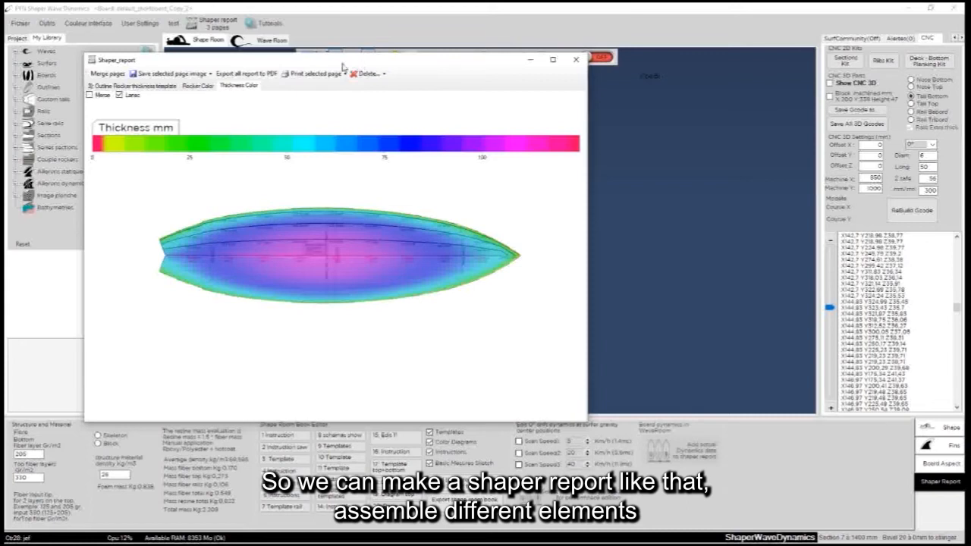
- Reposition the shaper report window to examine the Thickness Color page and the page editing tools, and close the report
left_click_drag(325, 63, 473, 128)
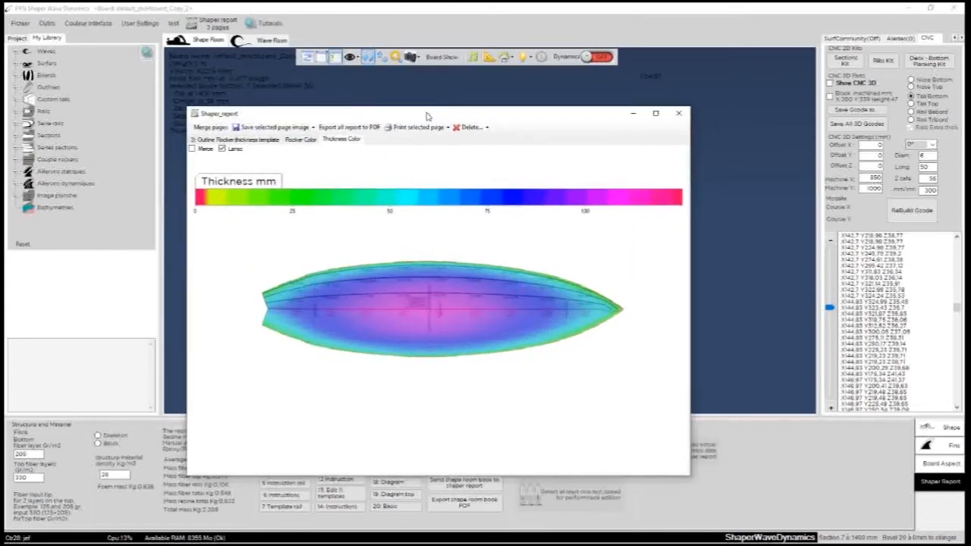
left_click_drag(428, 115, 387, 101)
left_click_drag(548, 92, 589, 128)
left_click_drag(529, 120, 498, 111)
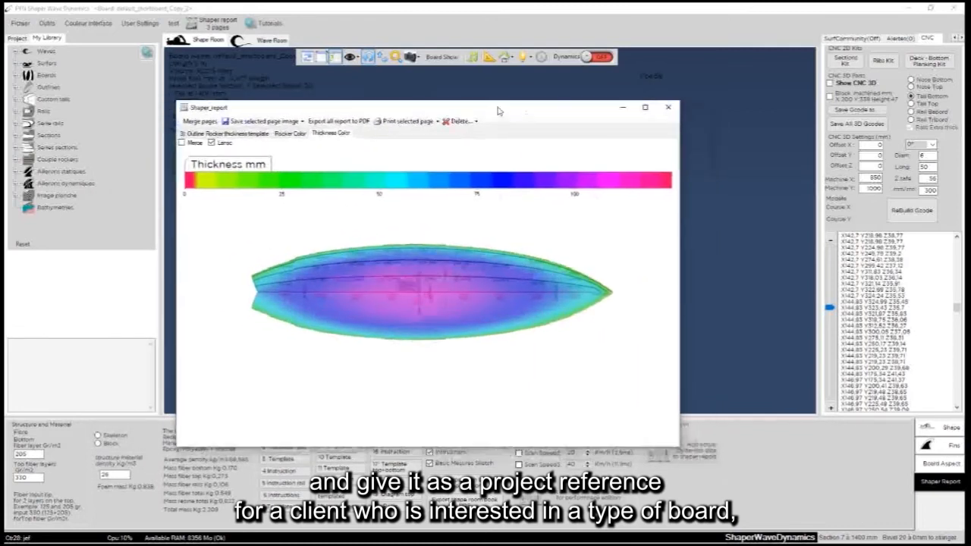
left_click(200, 121)
left_click(517, 311)
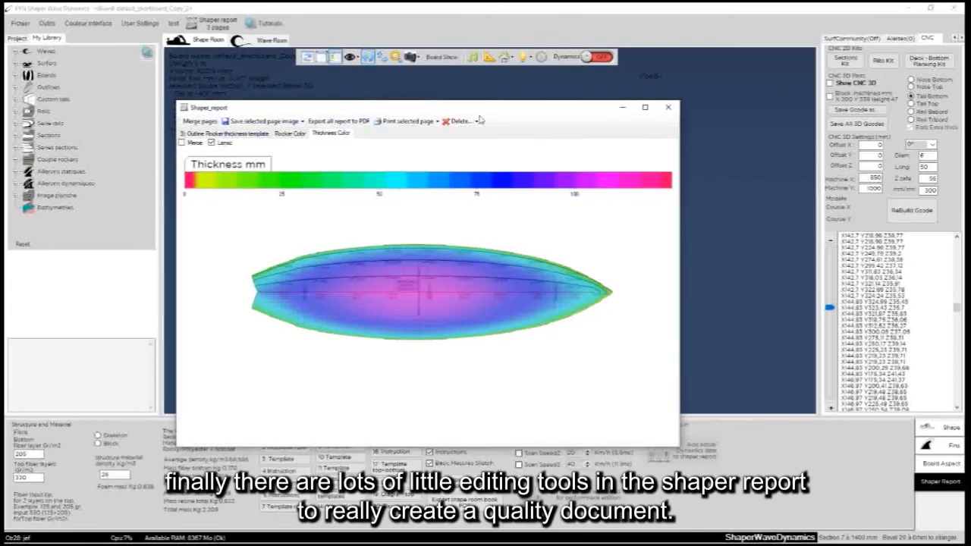
left_click(668, 109)
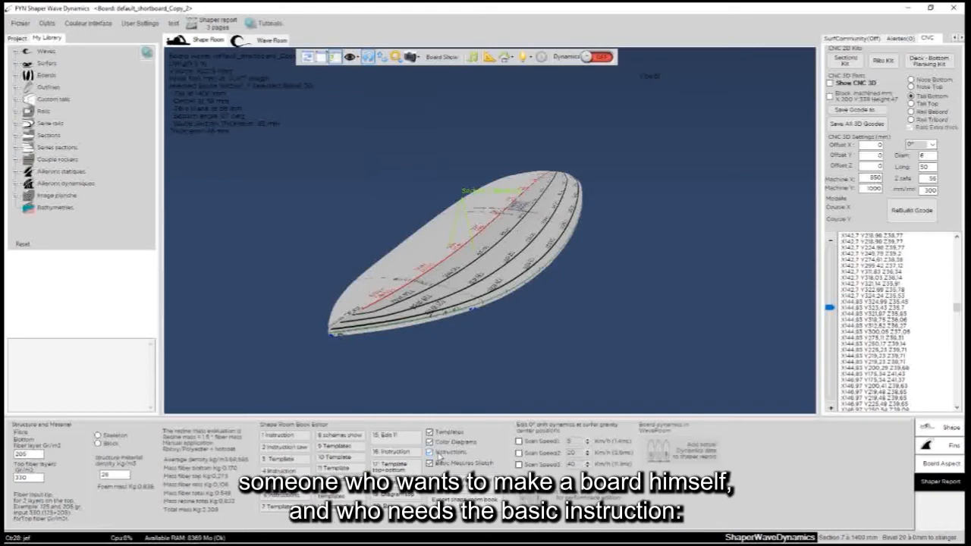
- Leave Instructions and Basic Measures Sketch out of the shape room book and send the book to the shaper report
left_click(434, 454)
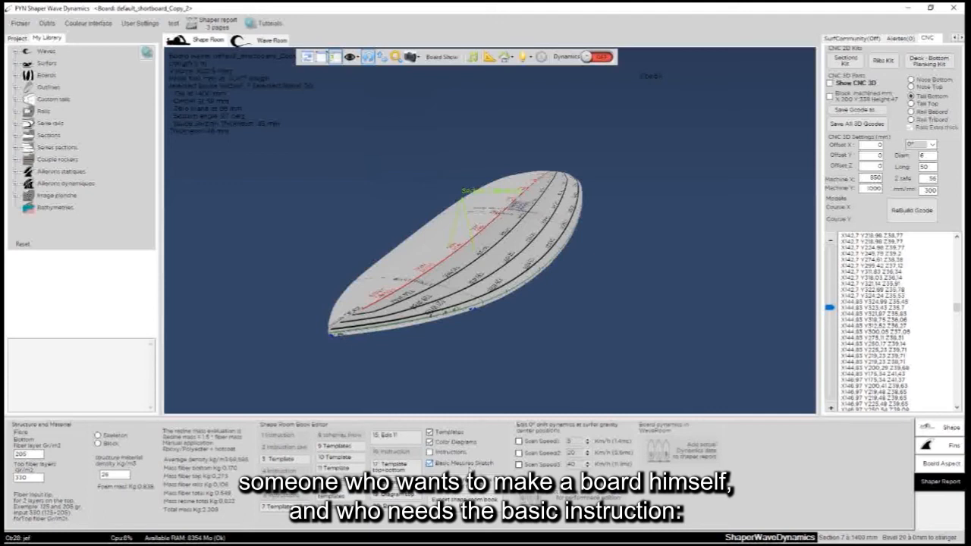
left_click(431, 463)
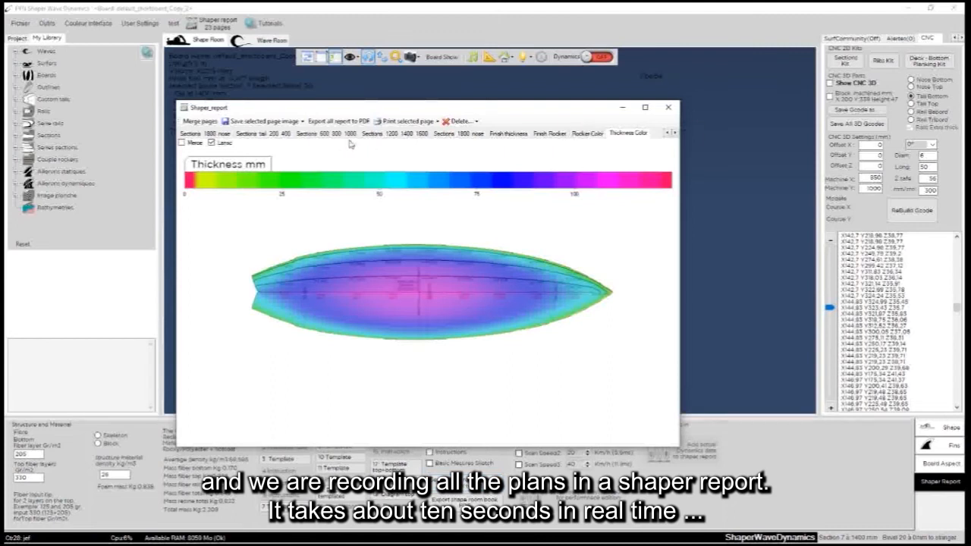
- Look through the report's section pages and its Finish thickness, Finish Rocker and Rocker Color pages
left_click(277, 139)
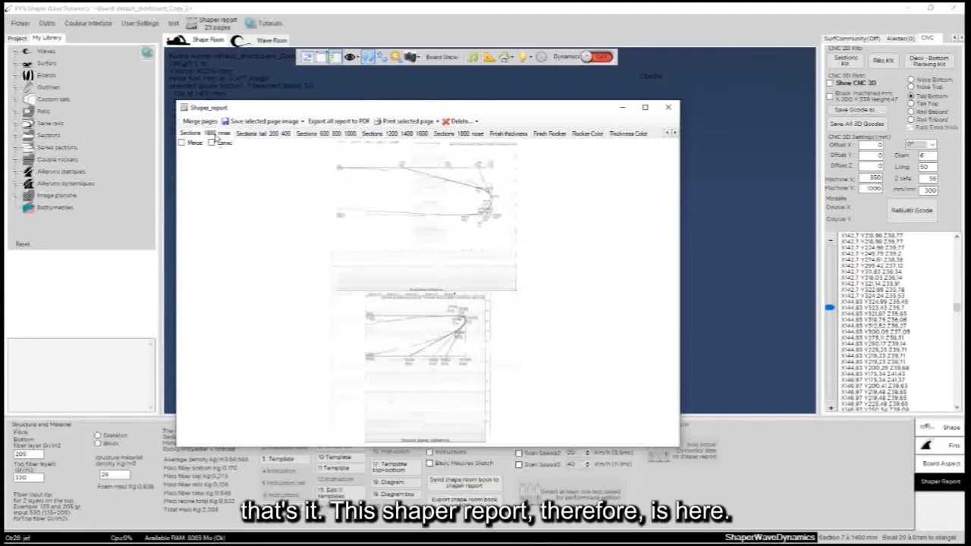
left_click(300, 138)
left_click(386, 135)
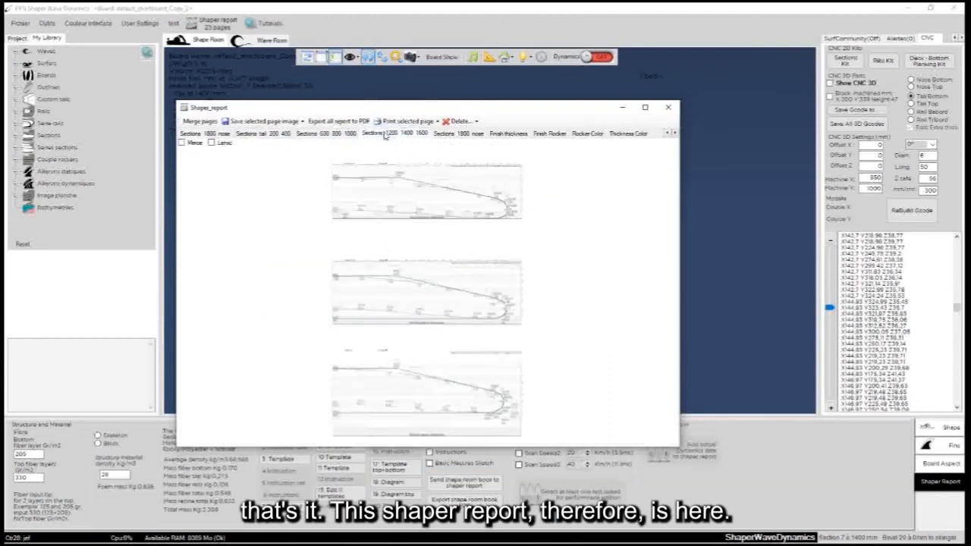
left_click(452, 135)
left_click(508, 133)
left_click(549, 134)
left_click(587, 134)
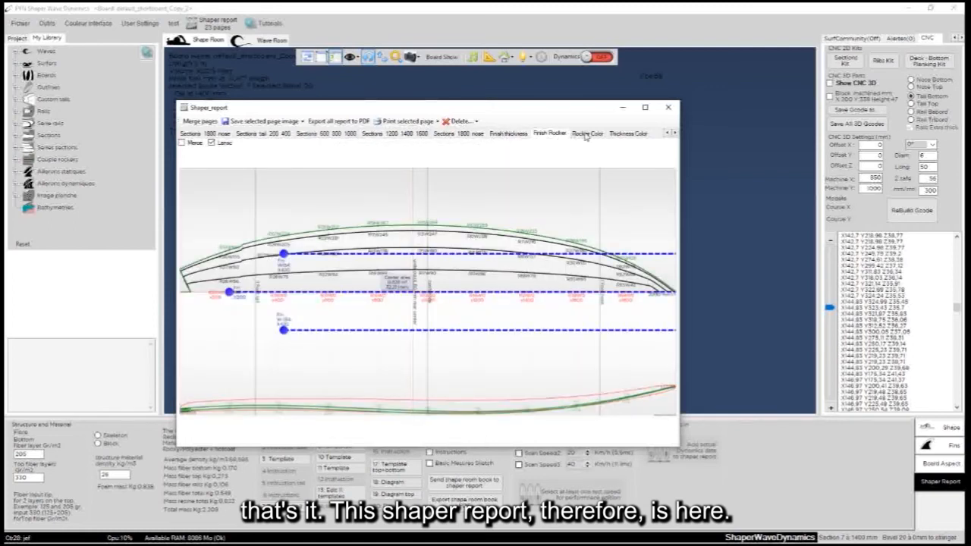
- Export the whole shaper report as a PDF named "test report" on the desktop
left_click(337, 122)
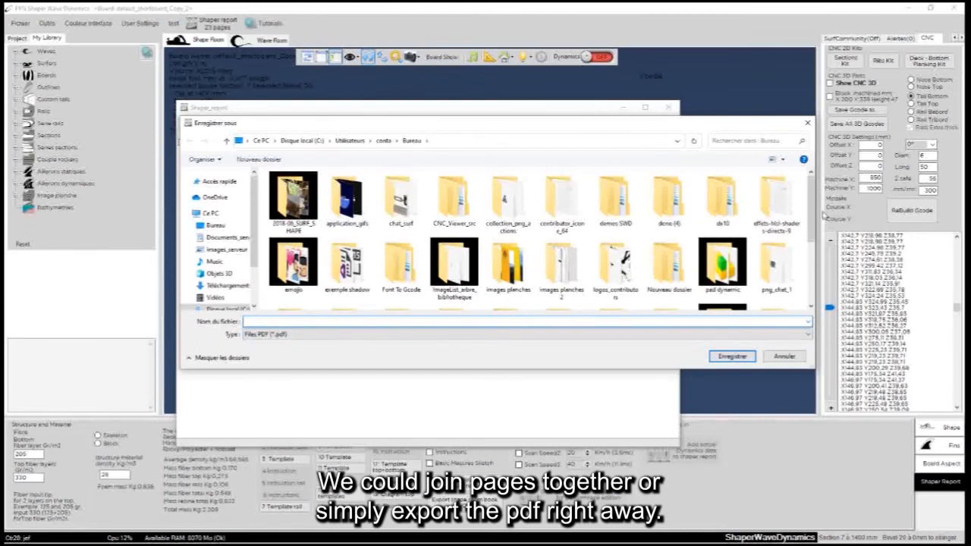
left_click_drag(810, 209, 810, 270)
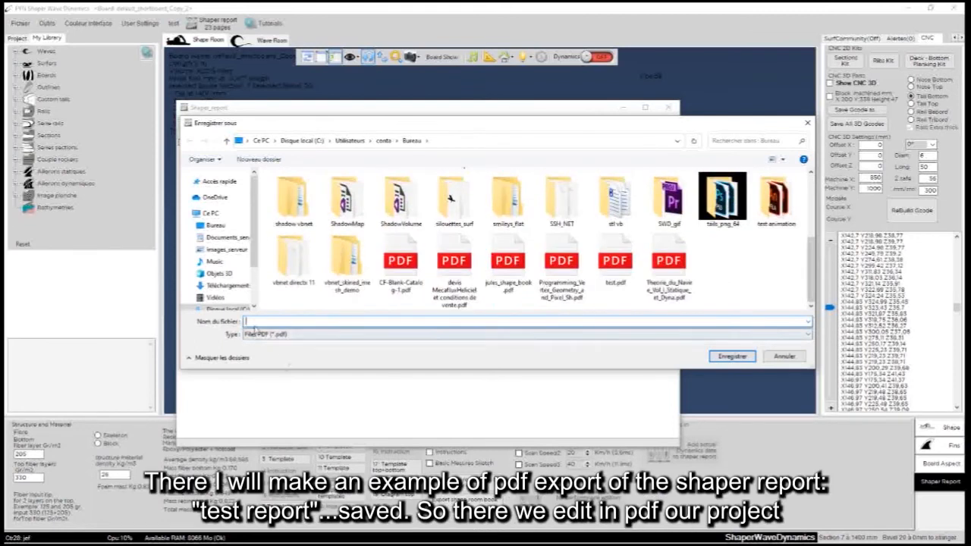
type("test")
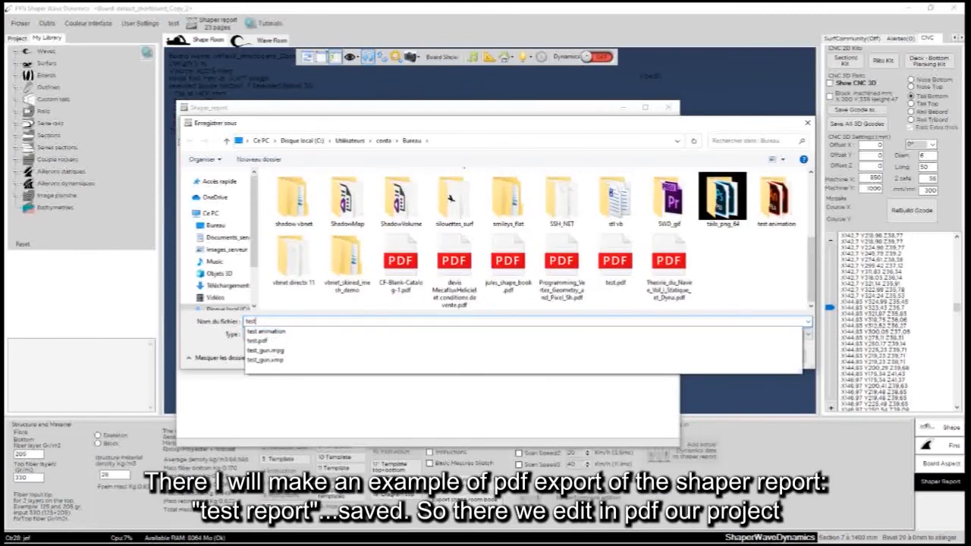
type(" report")
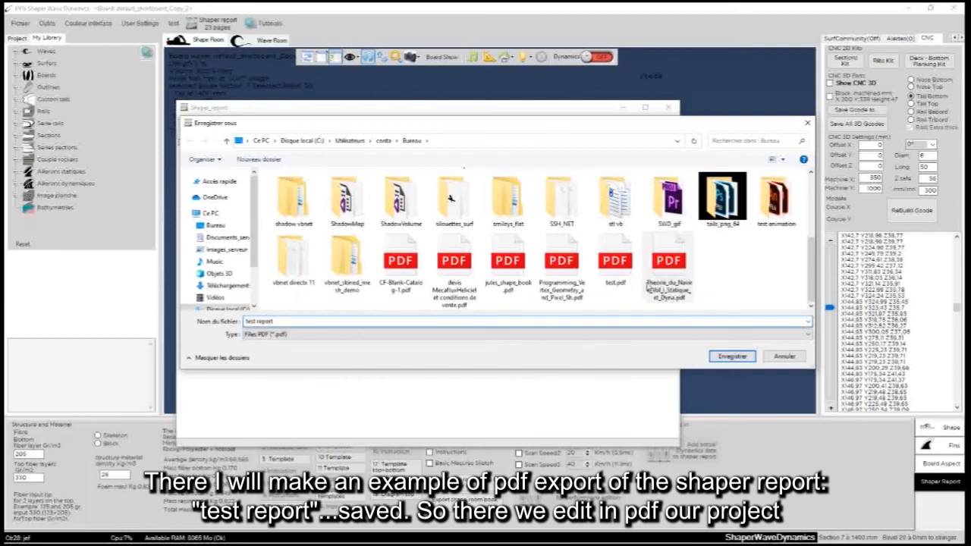
left_click(732, 356)
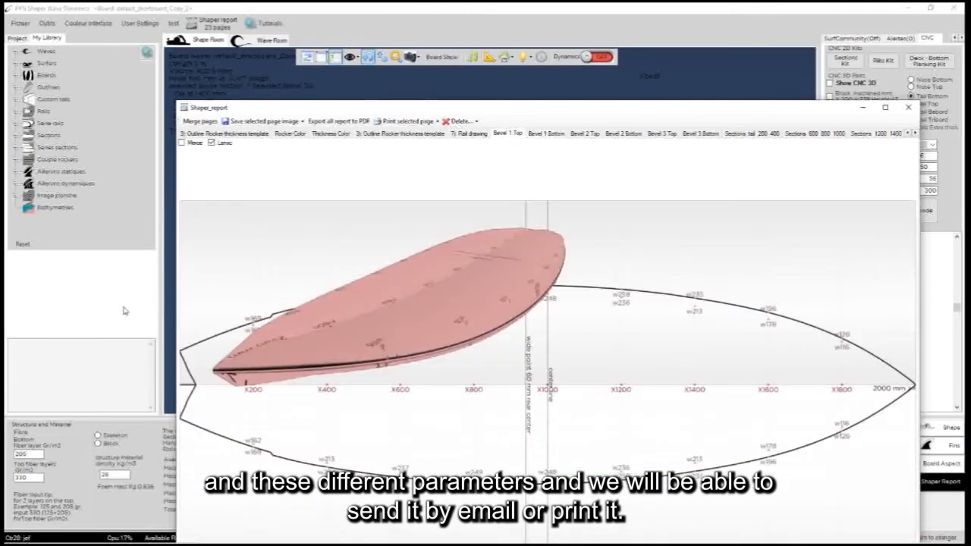
- Read through the exported test report PDF to its last page, and close both the PDF and the shaper report
scroll(437, 265, "down", 5)
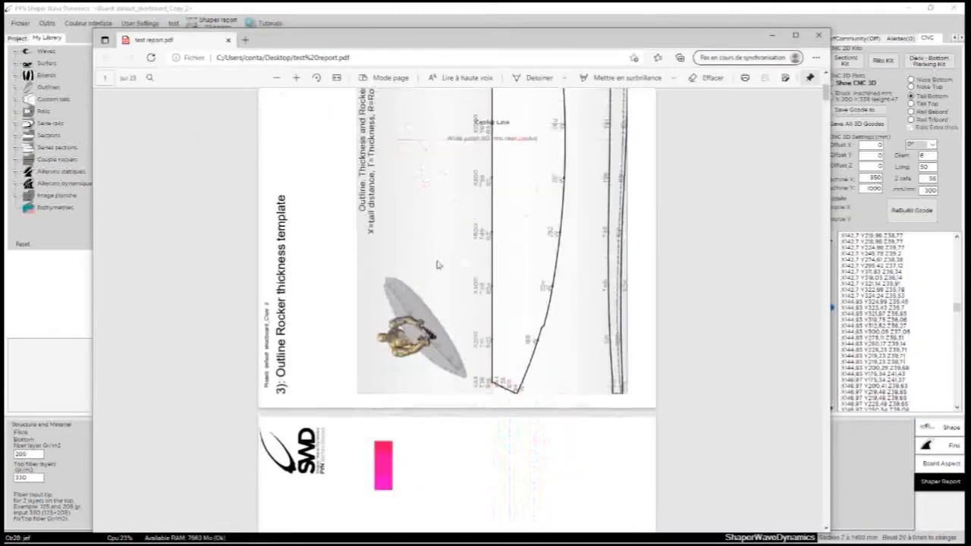
scroll(436, 265, "down", 15)
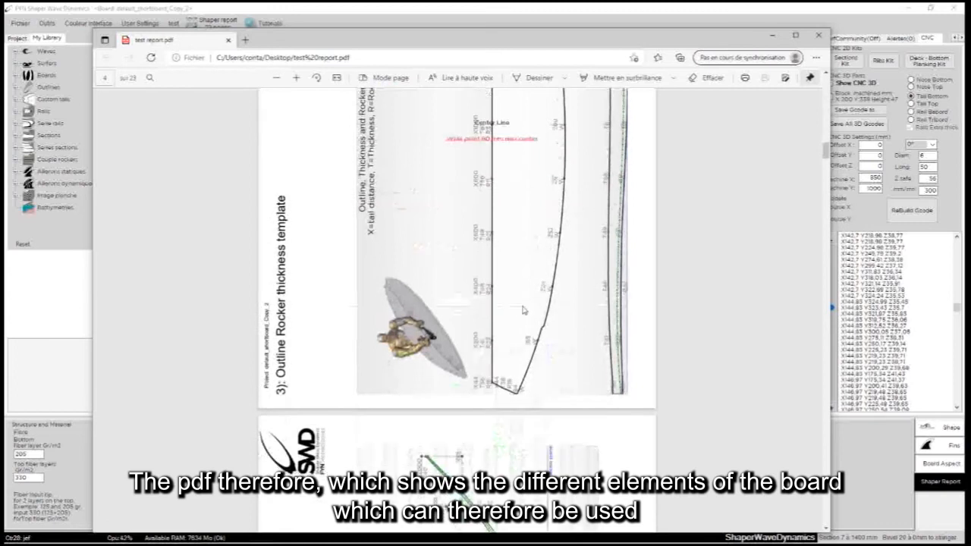
scroll(523, 310, "down", 20)
scroll(505, 340, "down", 20)
scroll(555, 311, "down", 20)
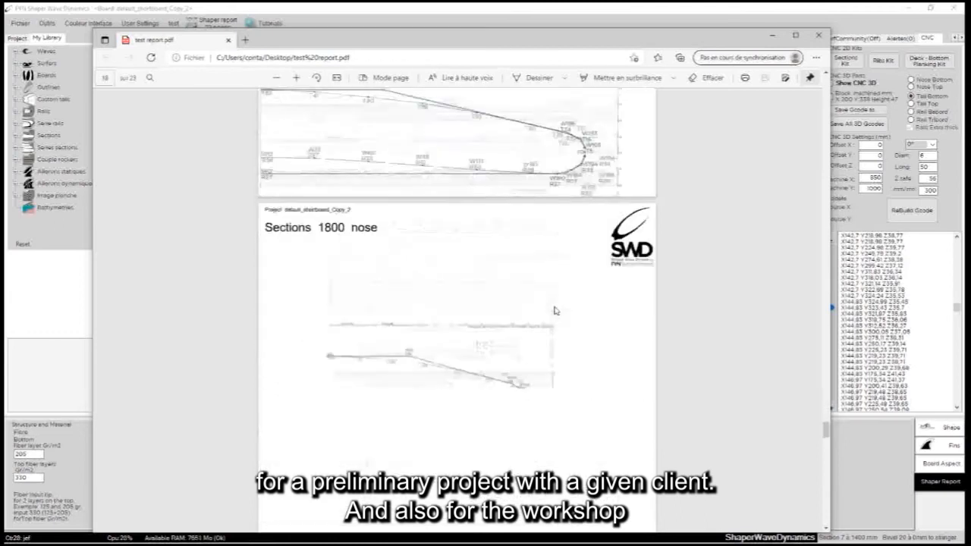
scroll(555, 311, "down", 15)
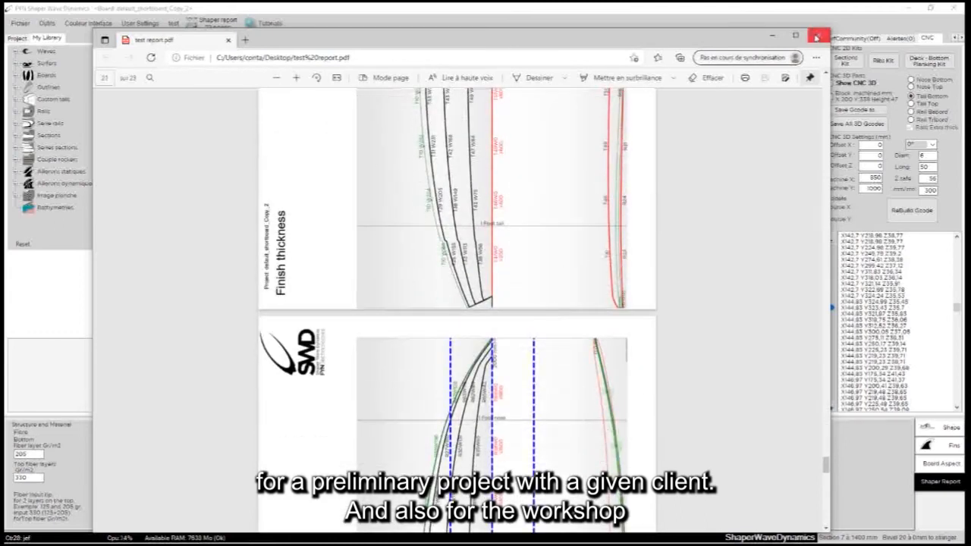
scroll(493, 236, "down", 6)
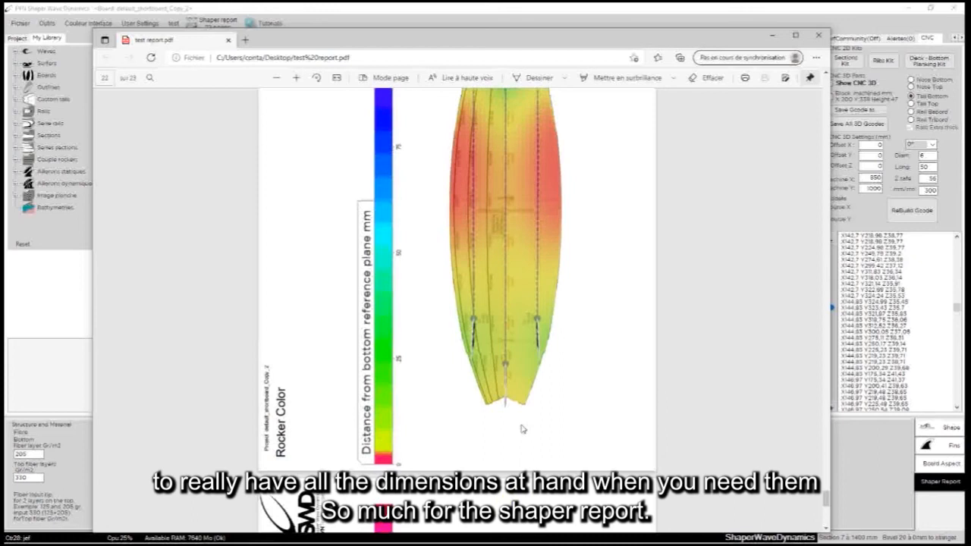
scroll(563, 388, "down", 5)
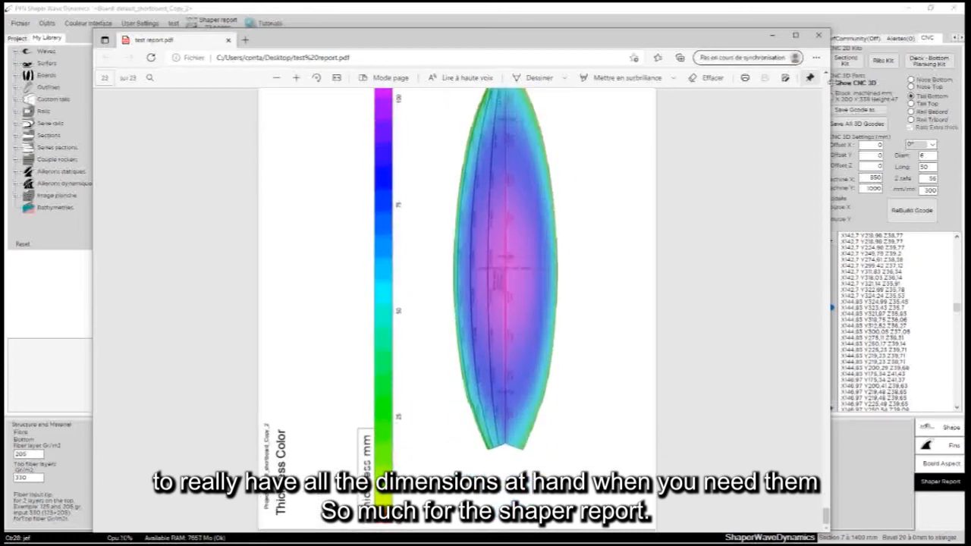
left_click(819, 35)
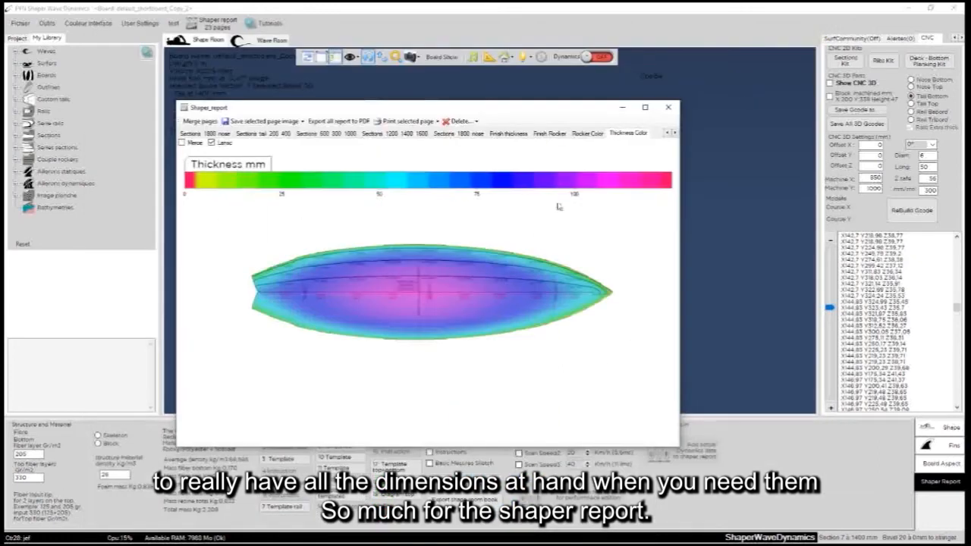
left_click(669, 107)
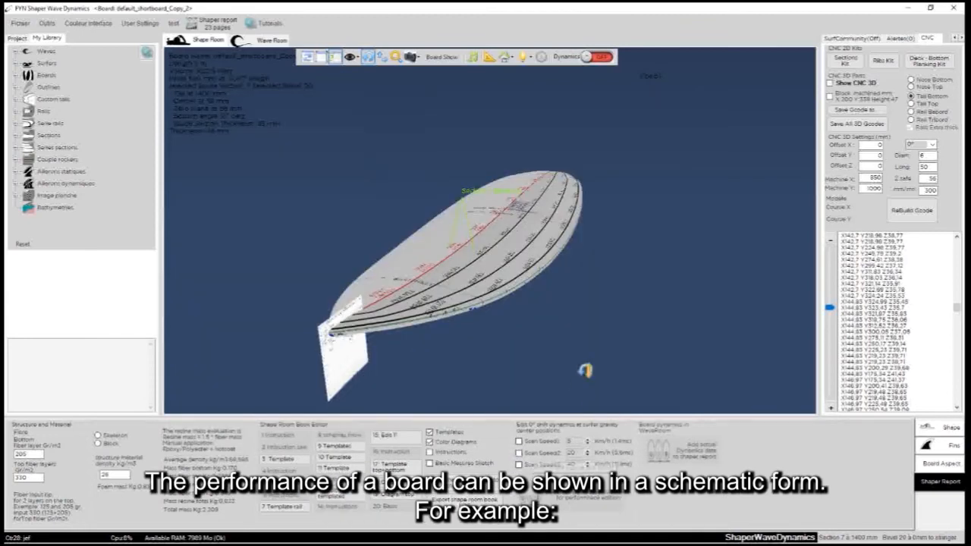
- Load the scanned board default_evolutive from the library's Evolutives boards into the Shape Room
left_click_drag(517, 289, 391, 311)
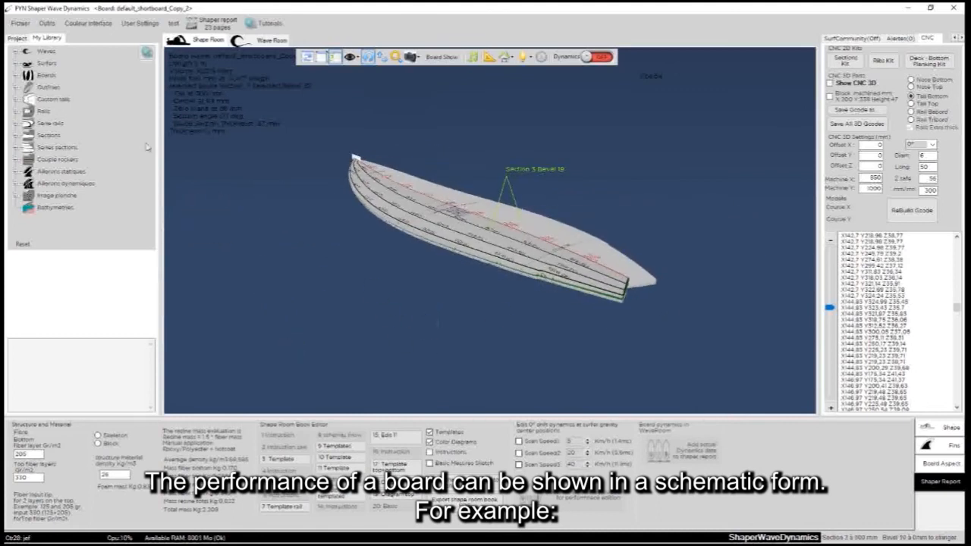
left_click(15, 38)
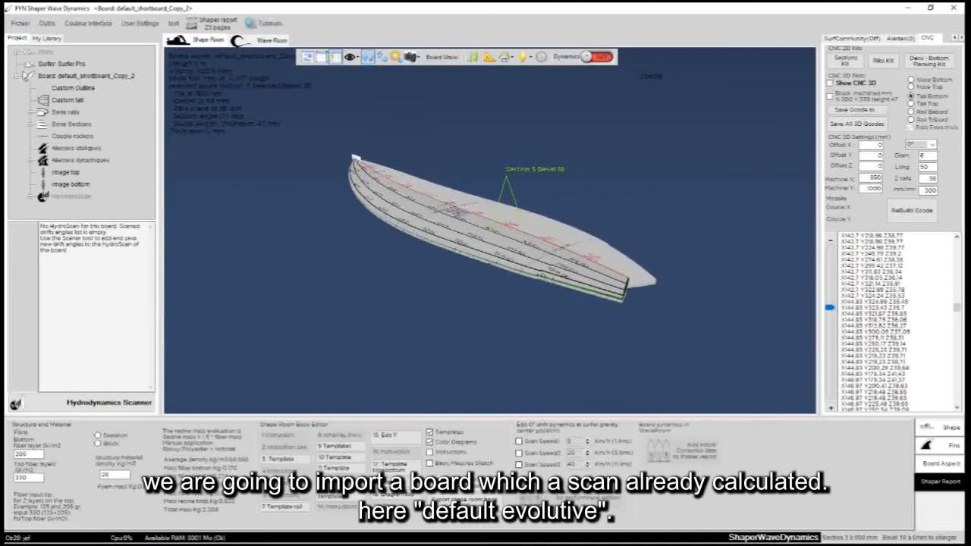
left_click(18, 77)
left_click(46, 38)
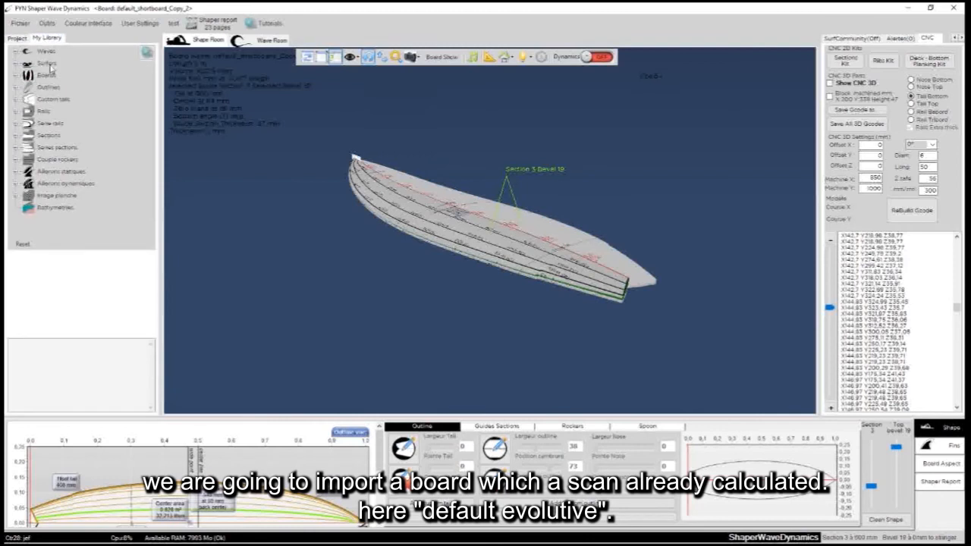
left_click(17, 76)
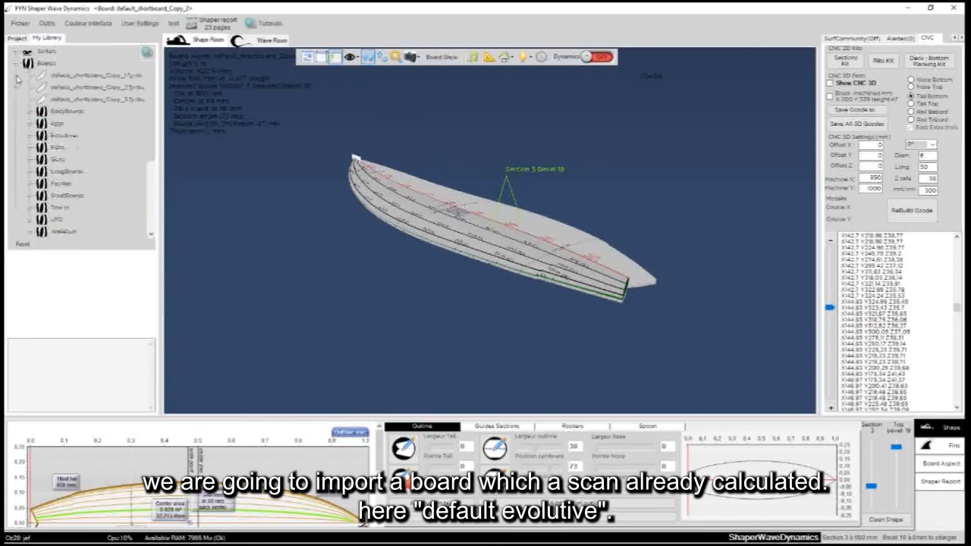
left_click(32, 124)
left_click(33, 171)
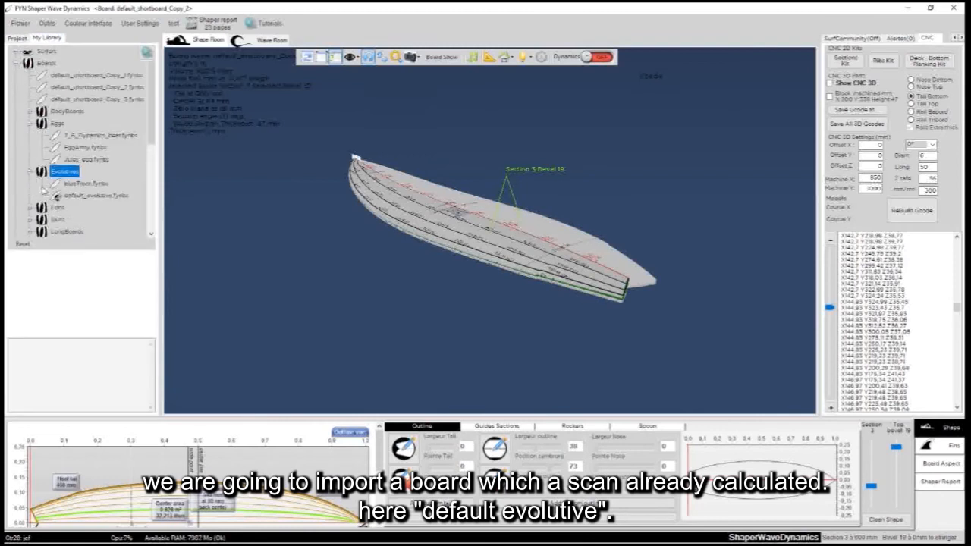
left_click(76, 196)
left_click_drag(76, 196, 184, 193)
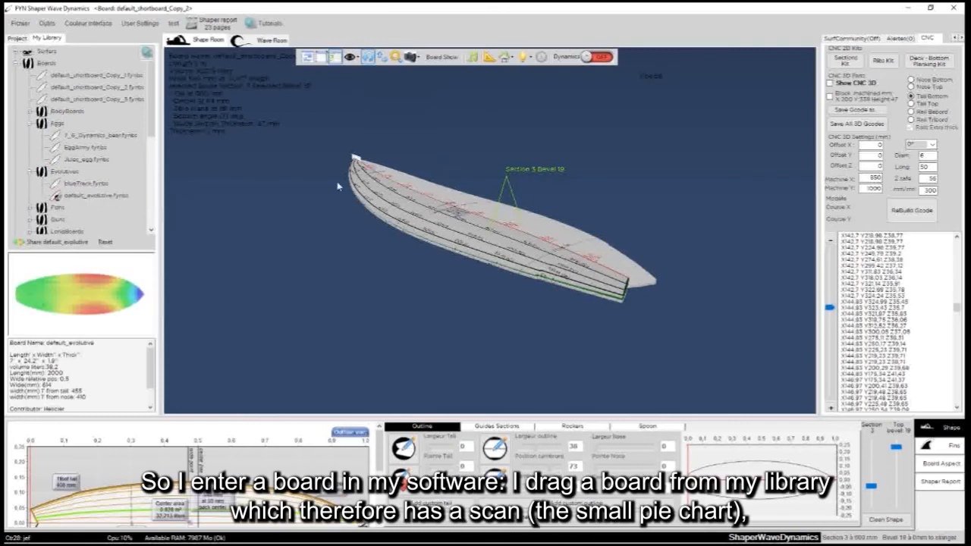
left_click_drag(339, 186, 337, 183)
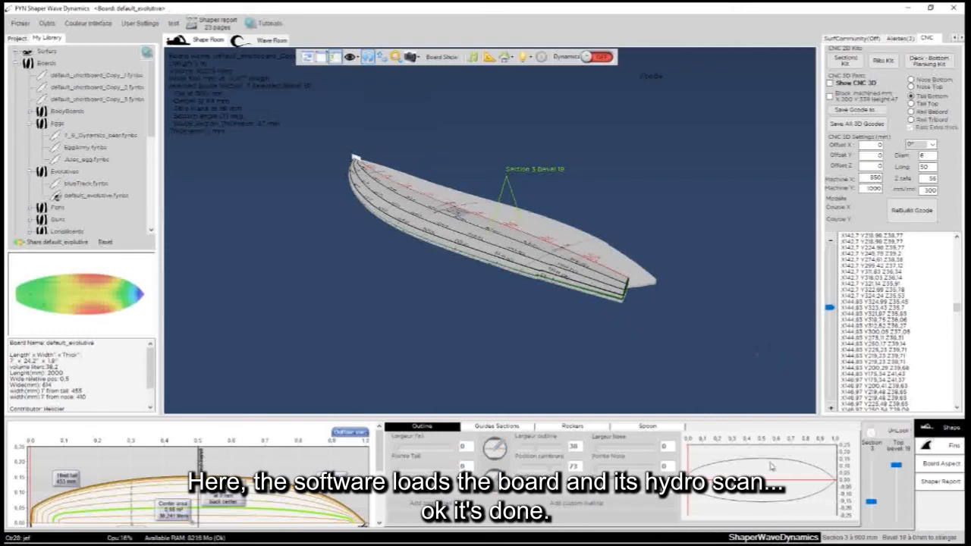
- Add the 20 km/h scan dynamics of the default_evolutive board to the shaper report
left_click(946, 489)
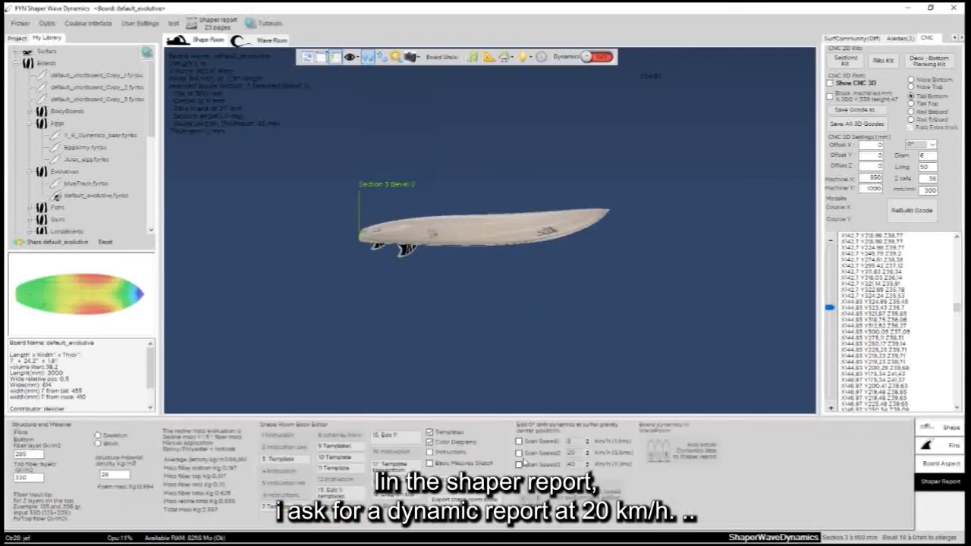
left_click(520, 453)
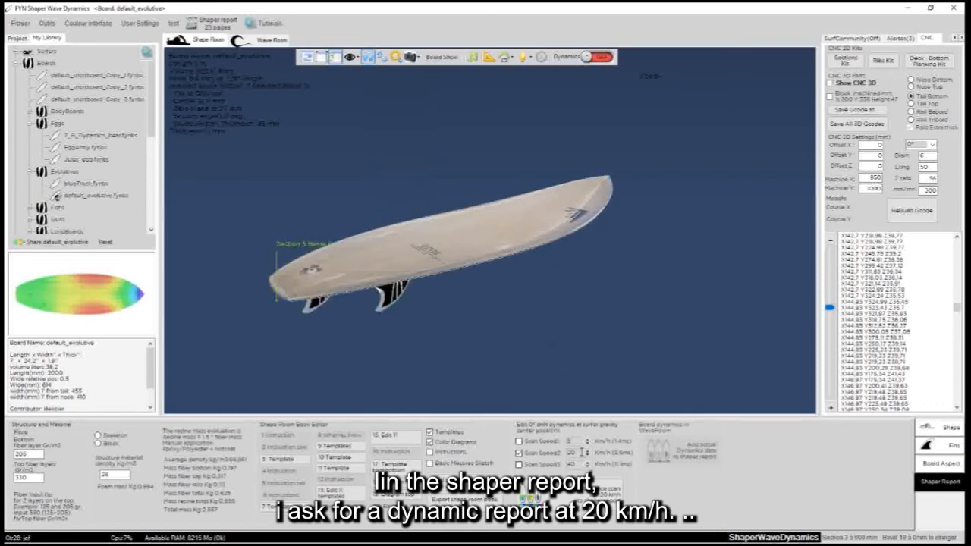
left_click(599, 490)
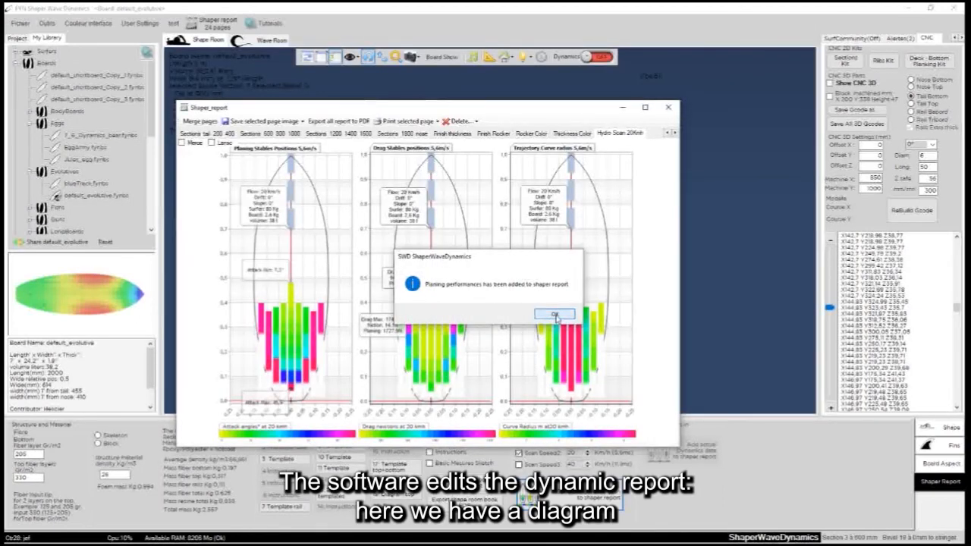
left_click(556, 319)
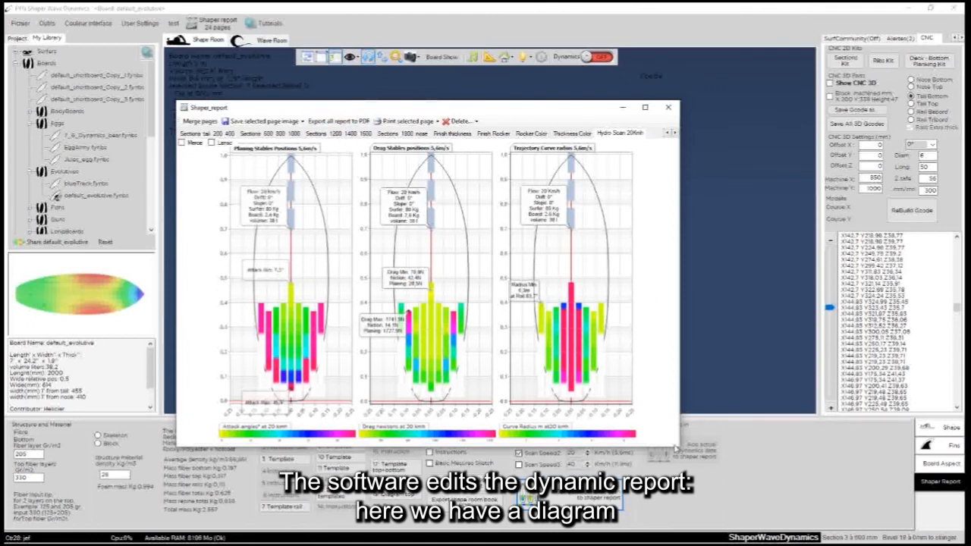
- Enlarge the shaper report window to examine the Hydro Scan 20 km/h diagrams of attack angles, drag and curve radius, and close the report
left_click_drag(679, 447, 846, 531)
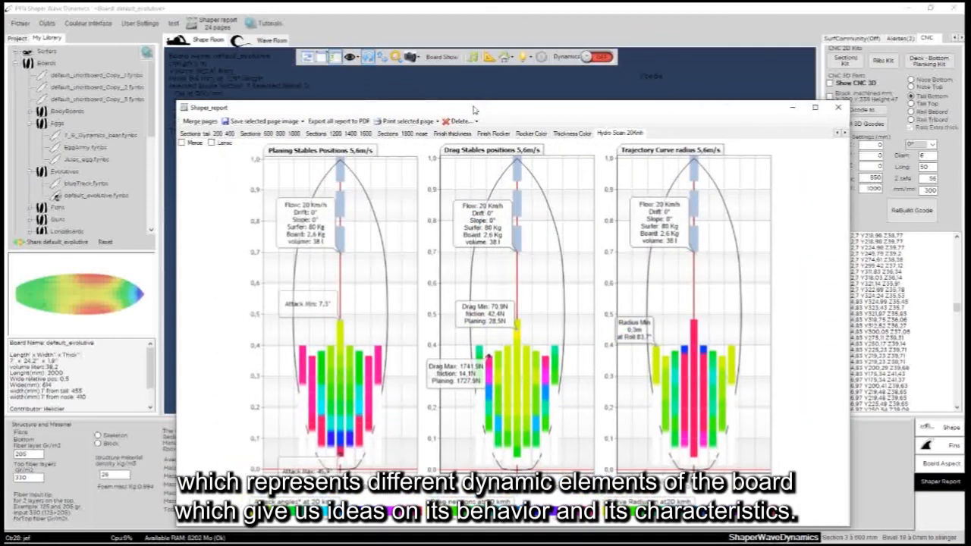
left_click_drag(480, 107, 456, 43)
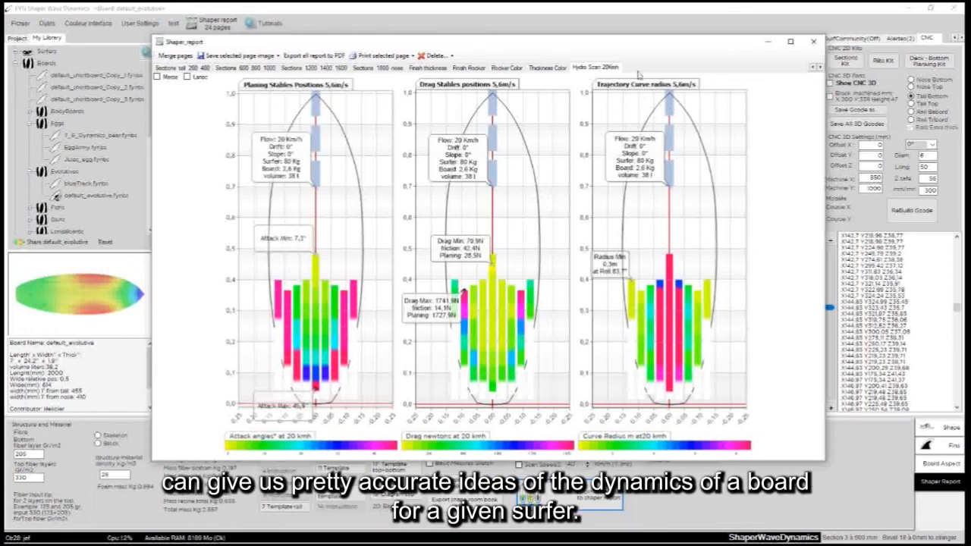
left_click_drag(638, 47, 566, 58)
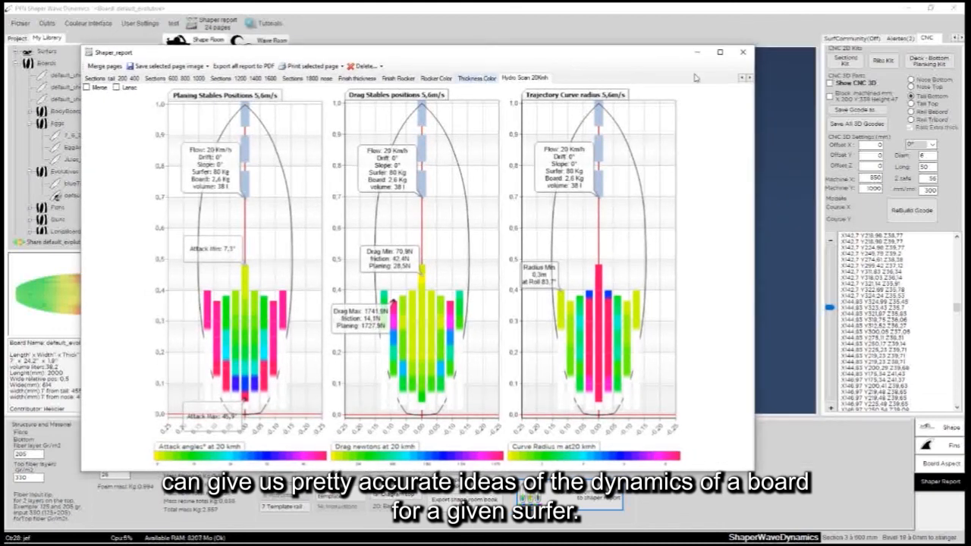
left_click(744, 53)
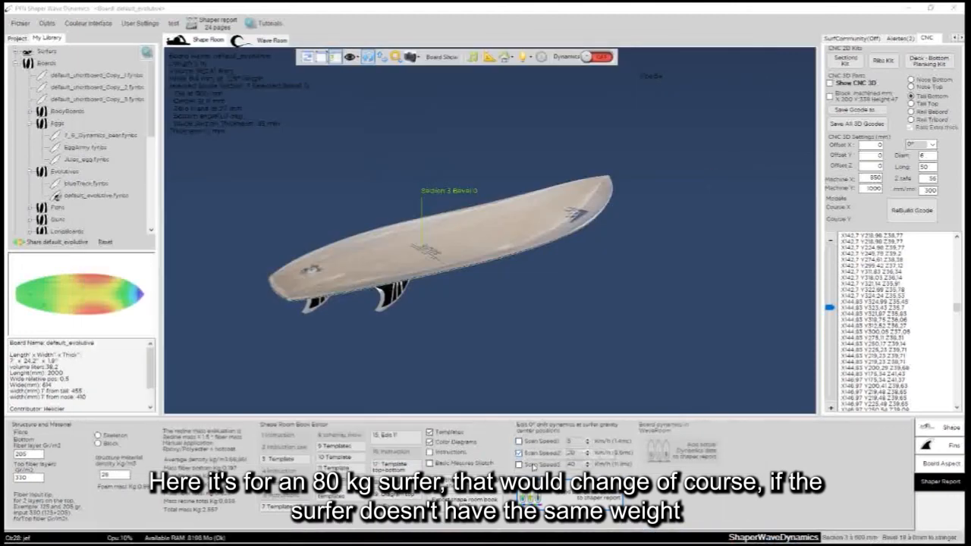
- Inspect the default_evolutive board from several angles in 3D, and look at its outline shaping tools and its fin selection tools
left_click_drag(645, 333, 381, 232)
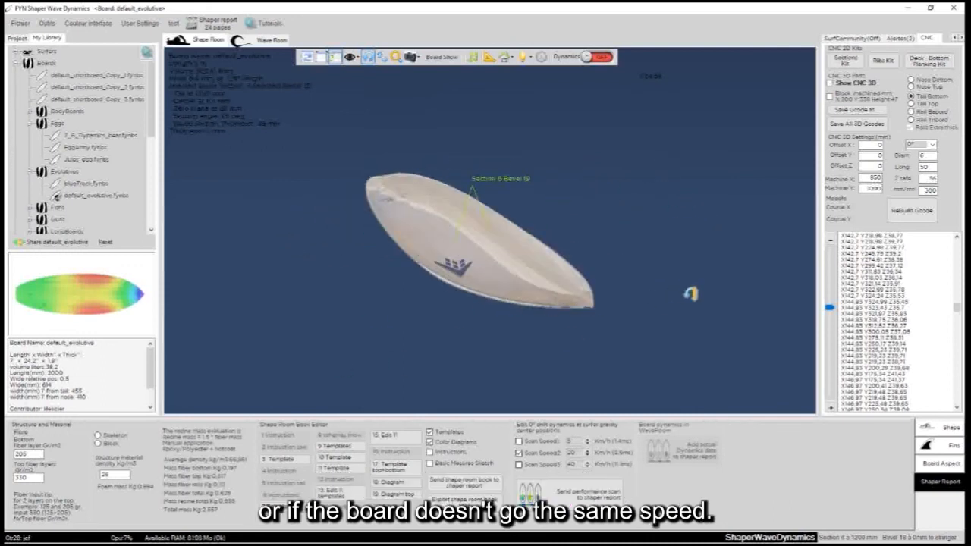
left_click_drag(691, 293, 509, 266)
left_click_drag(632, 272, 342, 238)
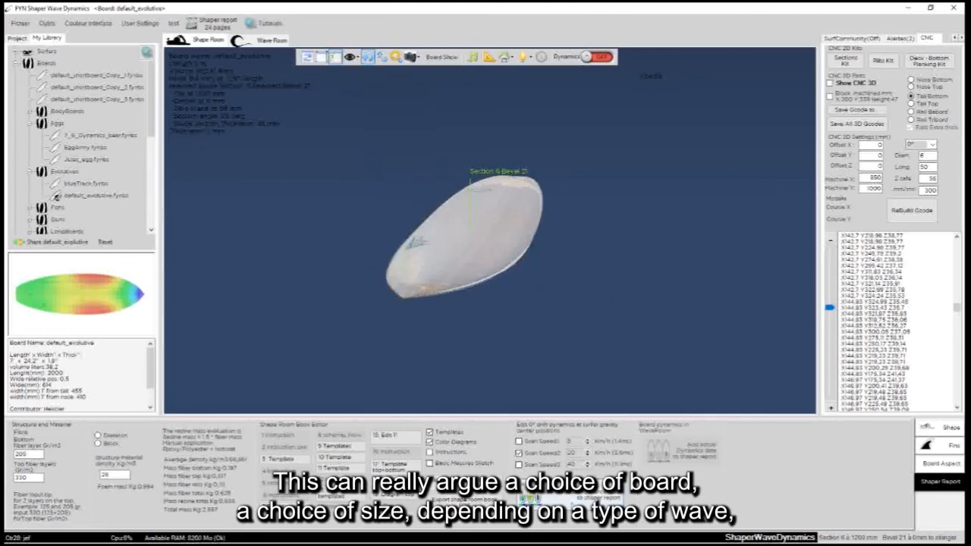
left_click(942, 428)
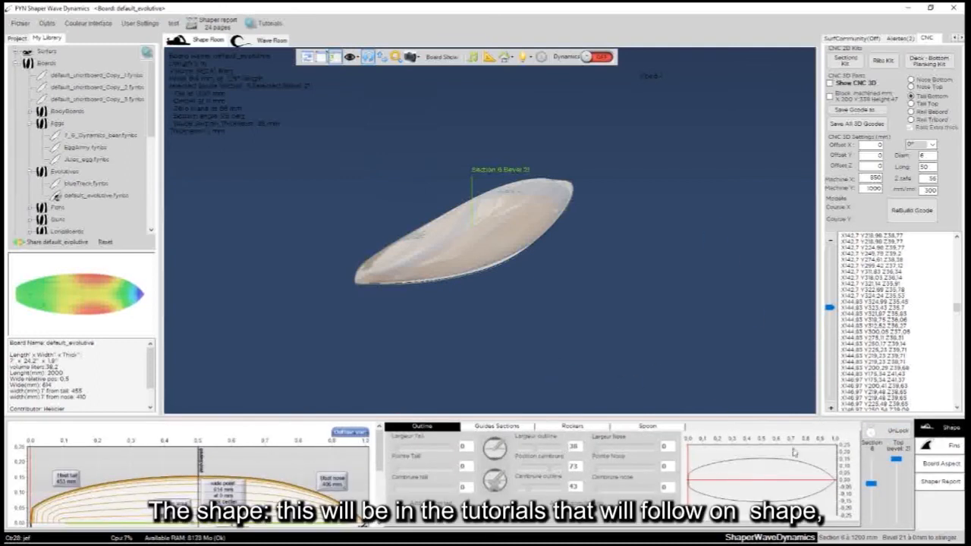
left_click(932, 449)
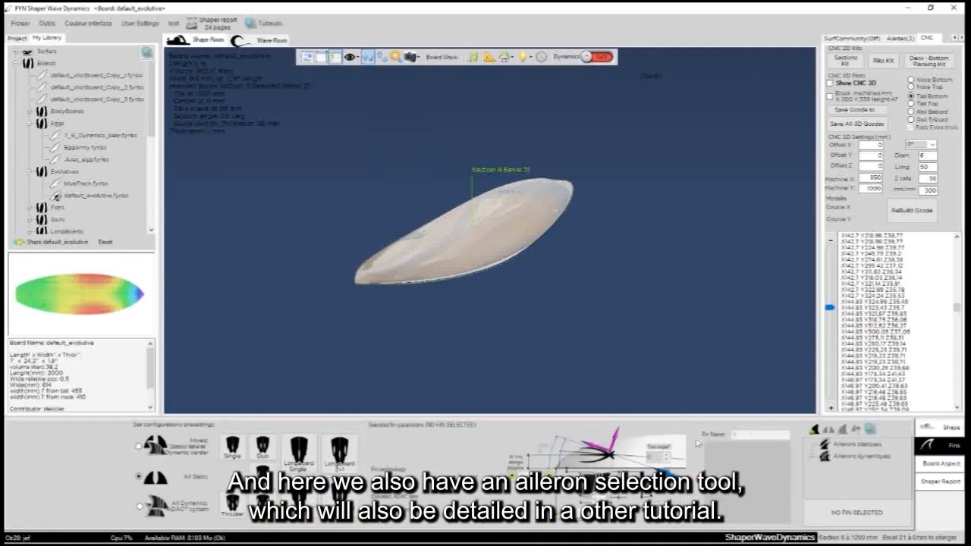